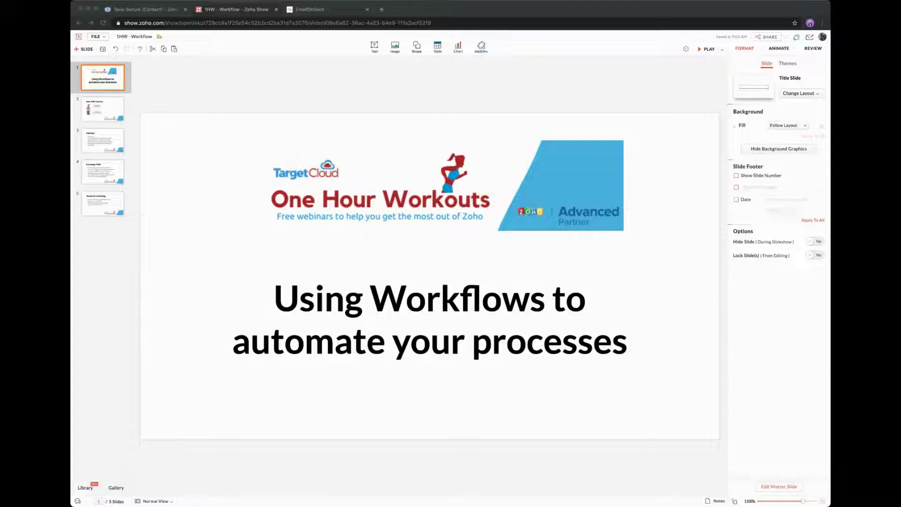
Go through the webinar presentation's coaches slide and 1HW Plan slide.
click(424, 12)
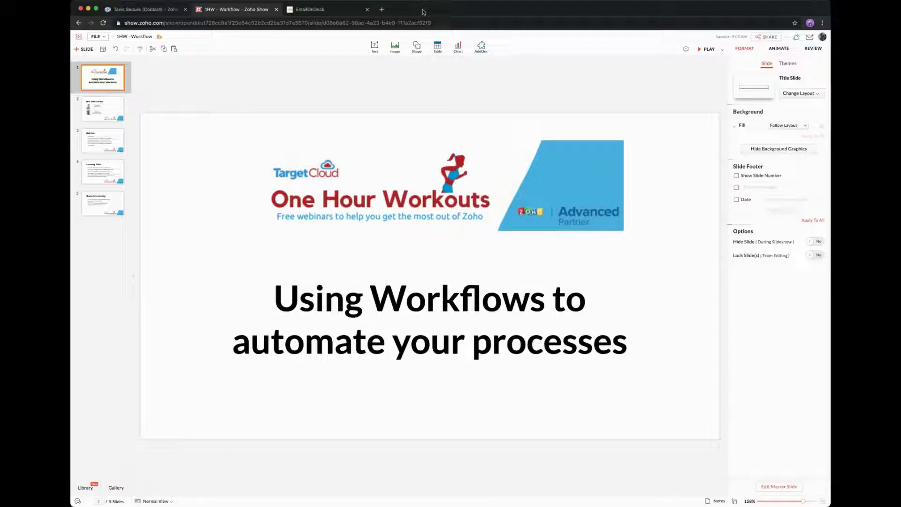
click(116, 112)
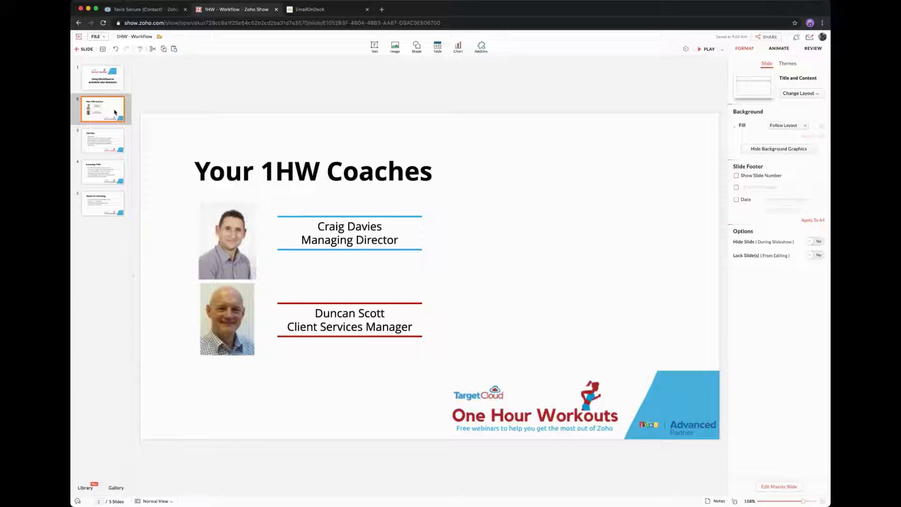
click(118, 140)
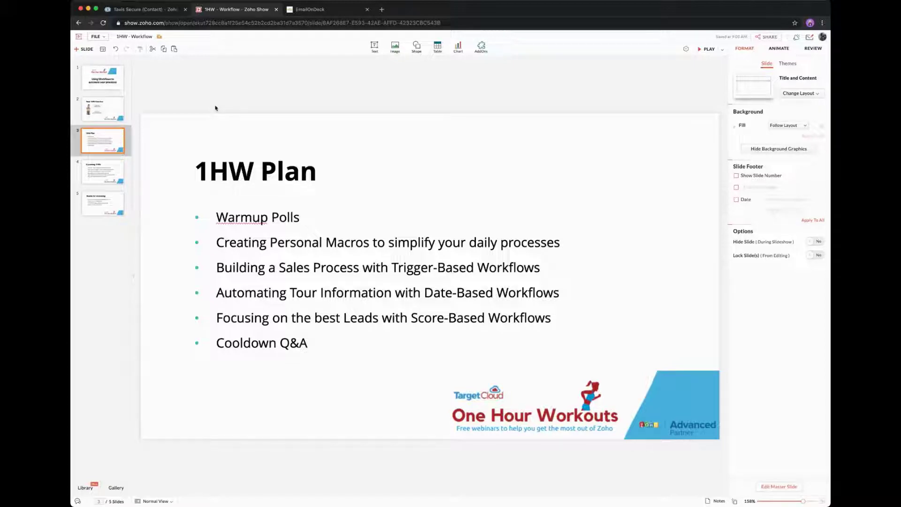
Switch to Zoho CRM and open the first contact in the Recently Created Contacts list.
click(155, 9)
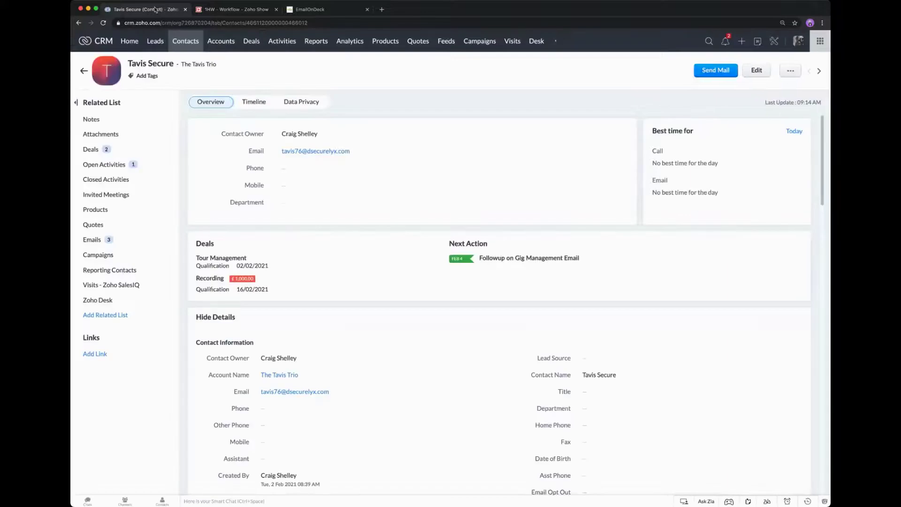
click(136, 43)
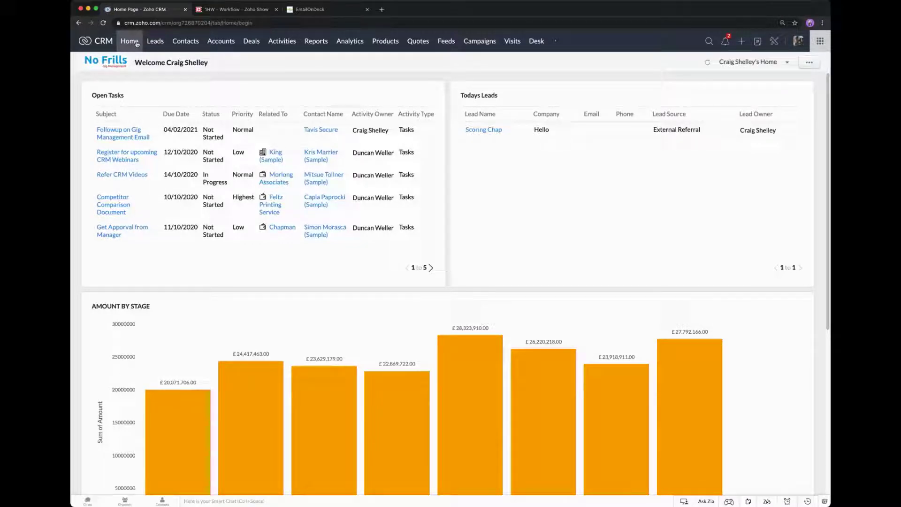
click(184, 43)
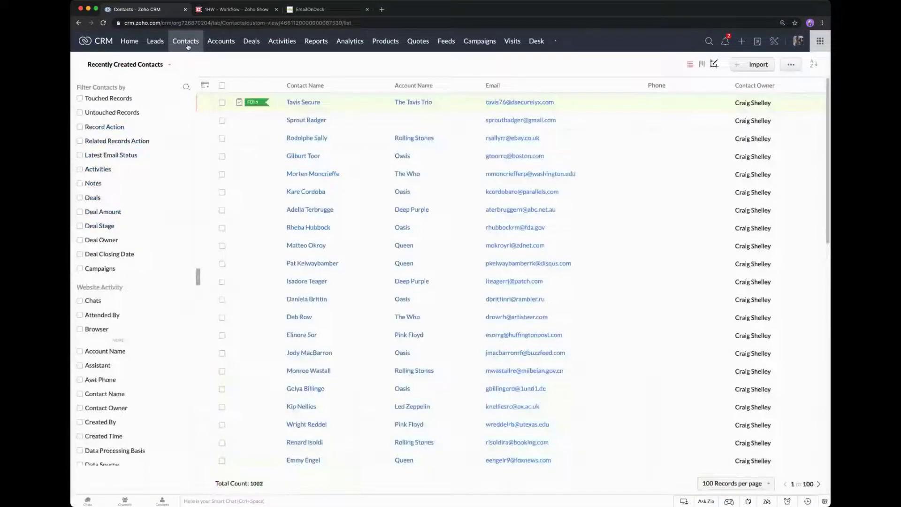
click(312, 104)
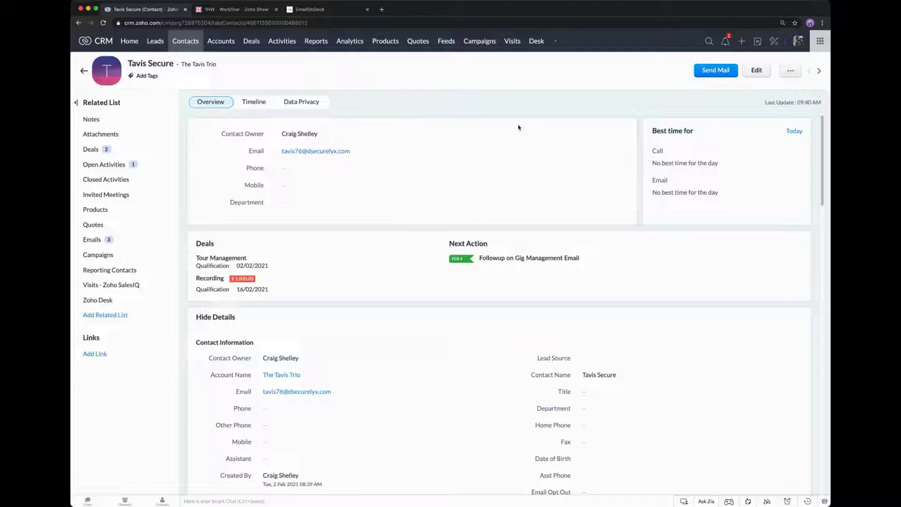
Review the actions of the Gig Management macro and run it on the open contact.
click(791, 72)
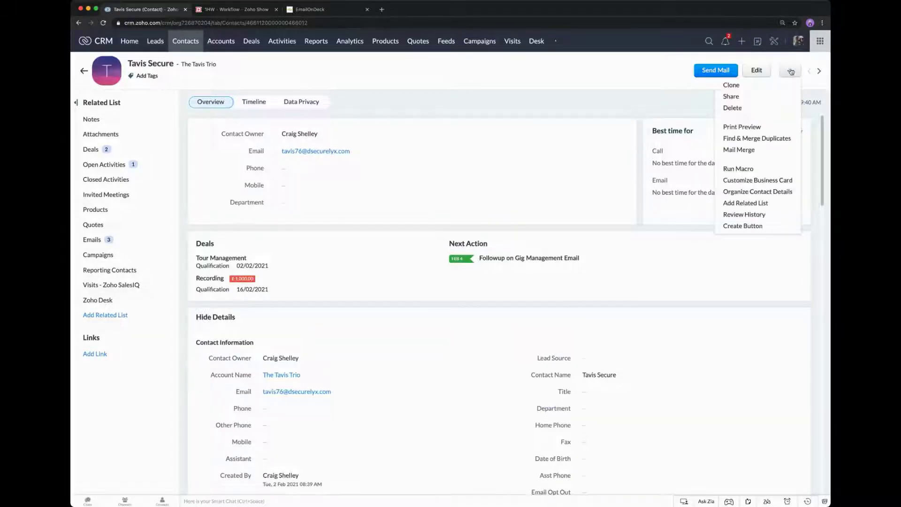
mouse_move(742, 171)
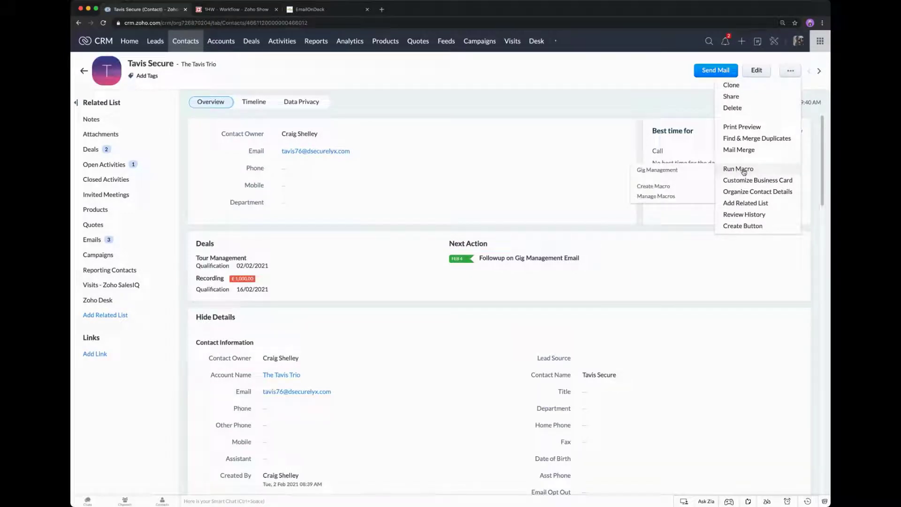
click(665, 172)
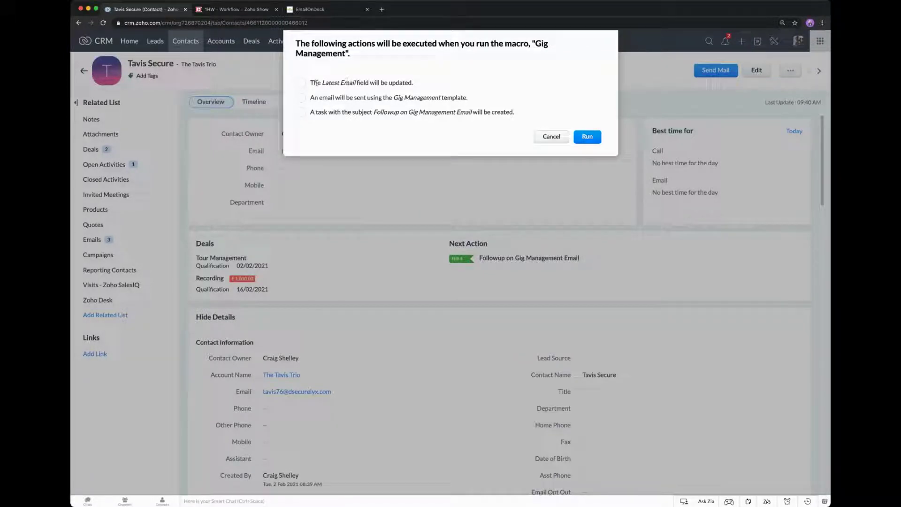
drag(312, 83, 412, 83)
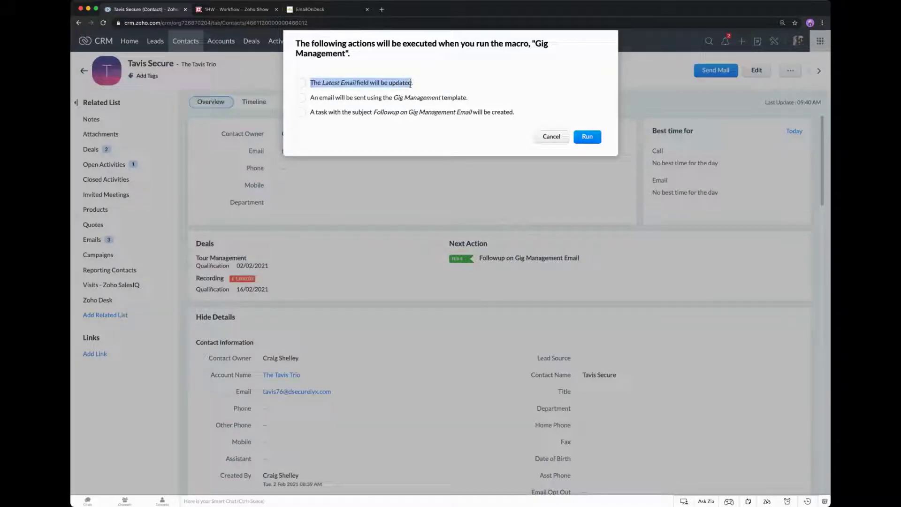
drag(310, 97, 465, 98)
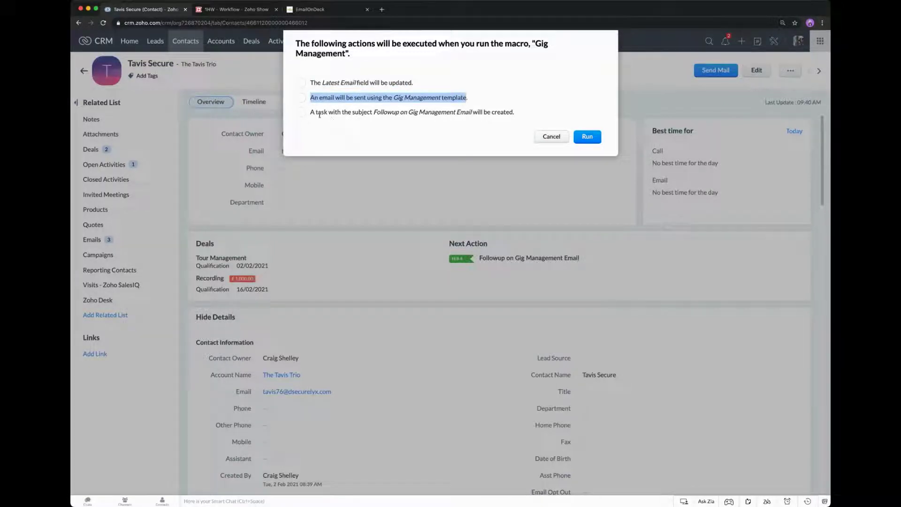
drag(316, 112, 497, 112)
click(481, 91)
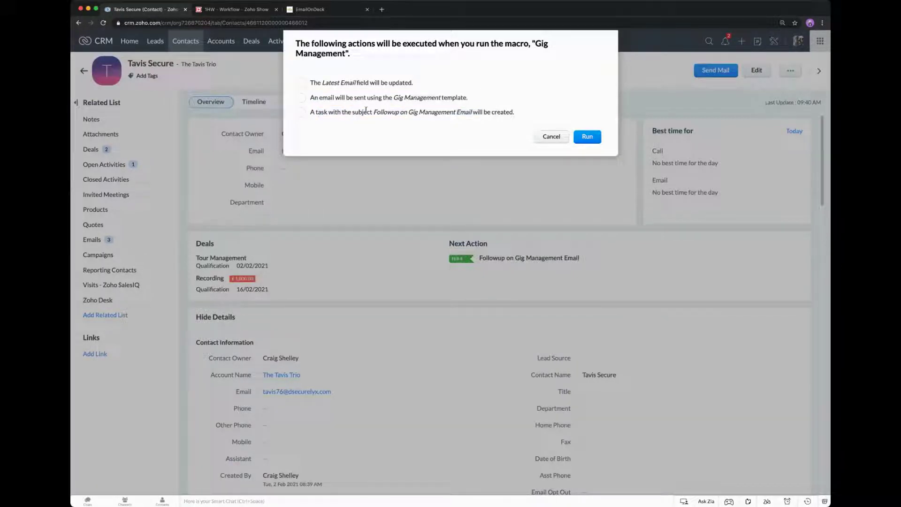
click(594, 136)
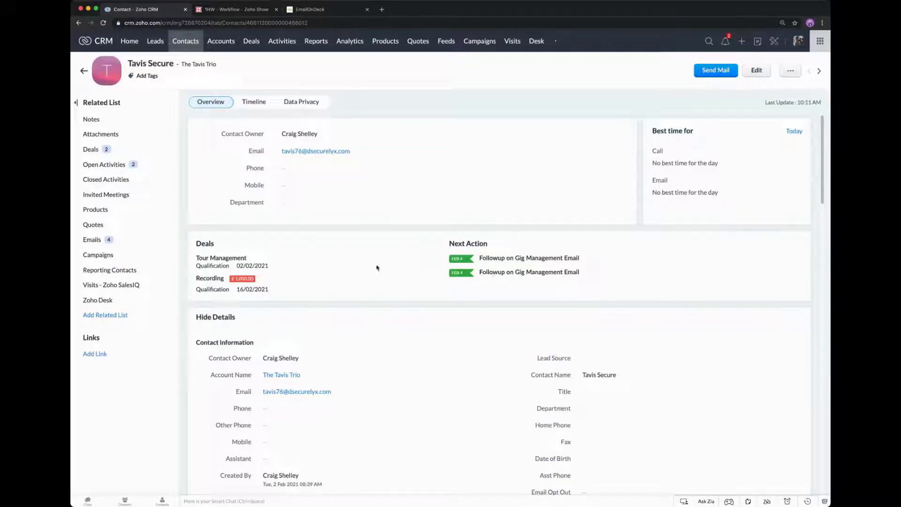
Check the contact's Latest Email field and the macro entries in its timeline history.
scroll(362, 265, down, 5)
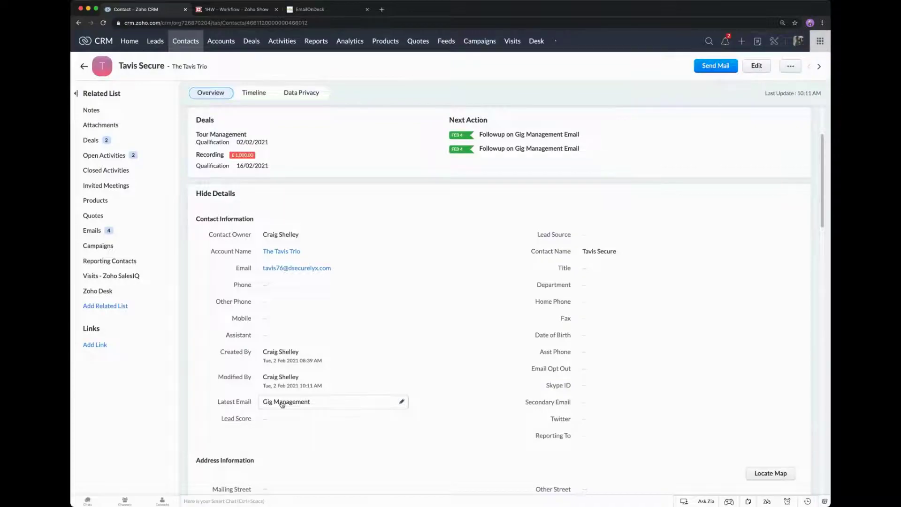
scroll(291, 376, up, 5)
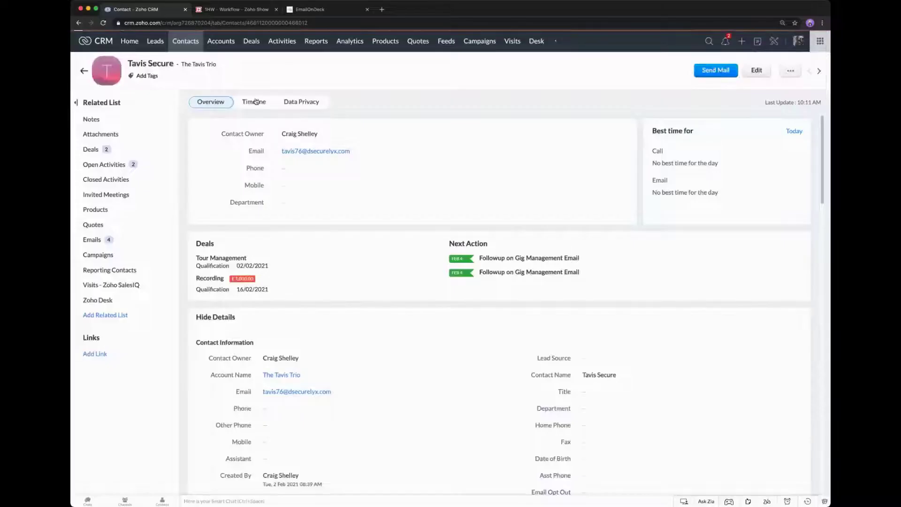
click(255, 102)
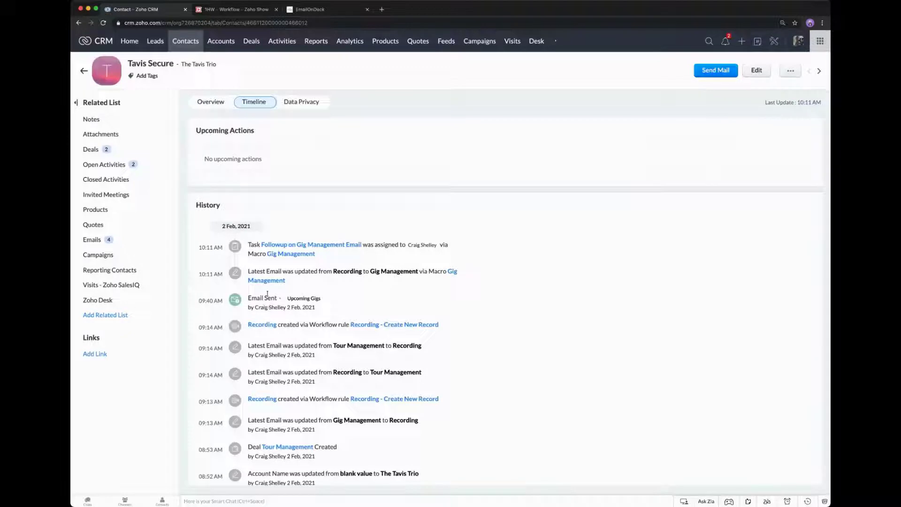
Check the EmailOnDeck inbox for the macro's email, and return to the CRM's Contacts list.
click(320, 11)
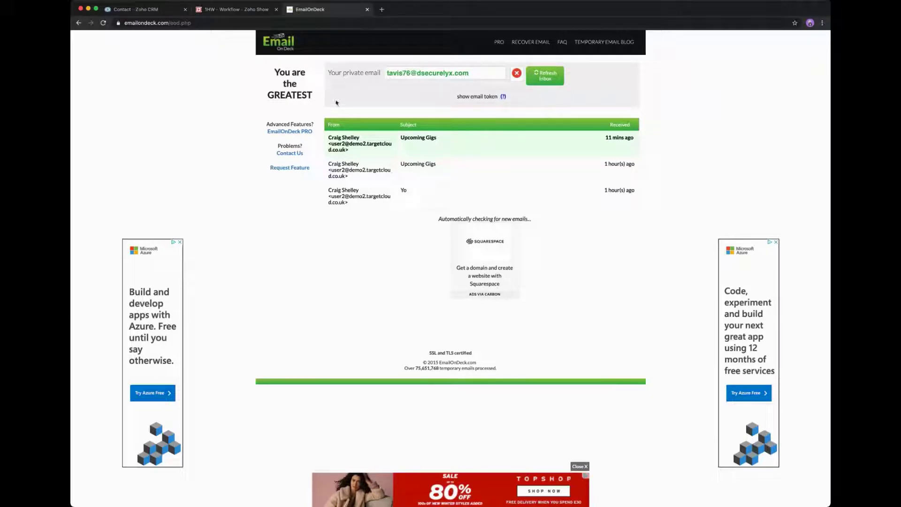
click(164, 9)
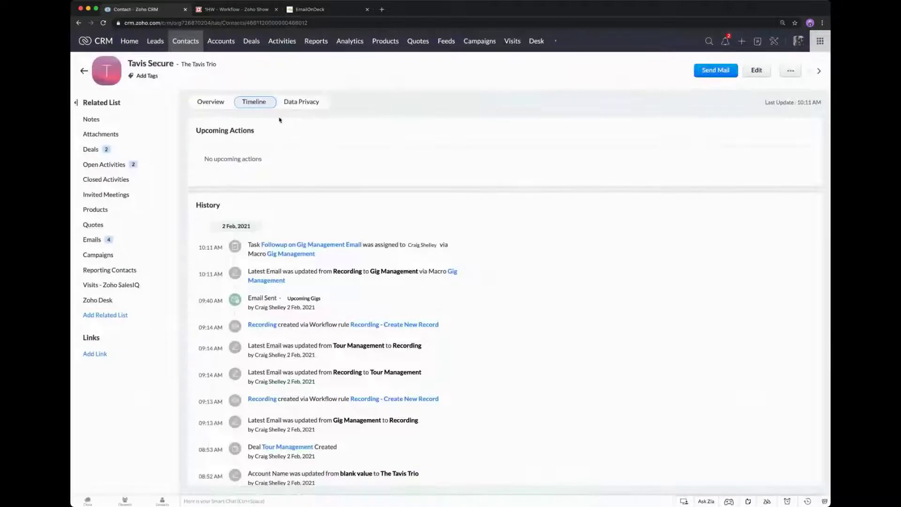
click(188, 41)
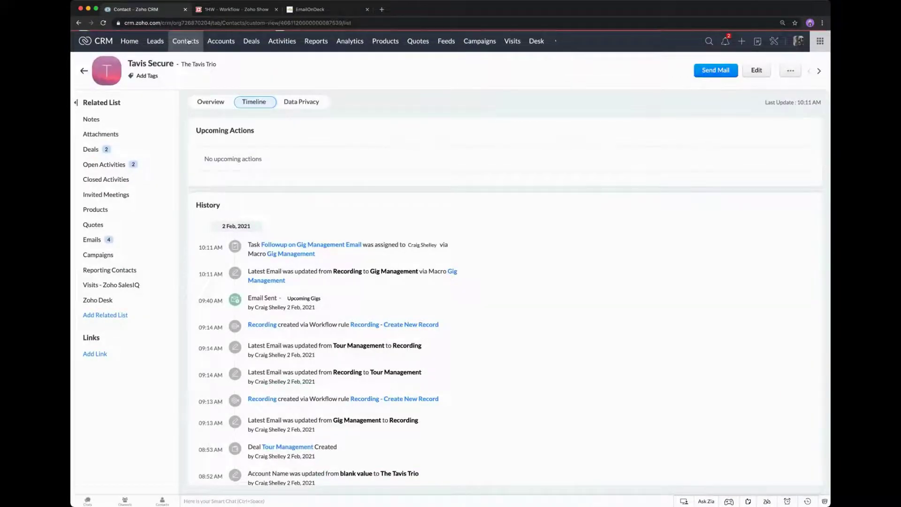
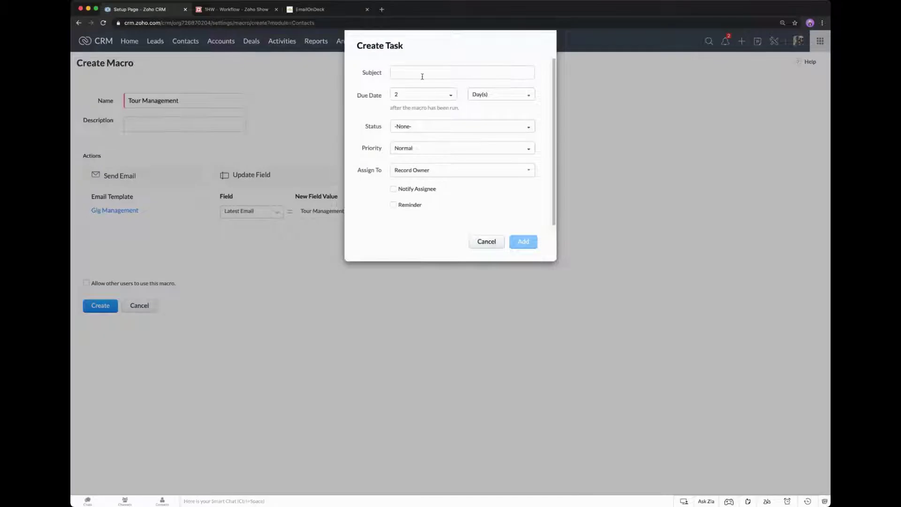
Give the macro's task the subject "Follow Up on Tour Management" and keep its due date at 2 days after the run.
click(422, 73)
text(Follow)
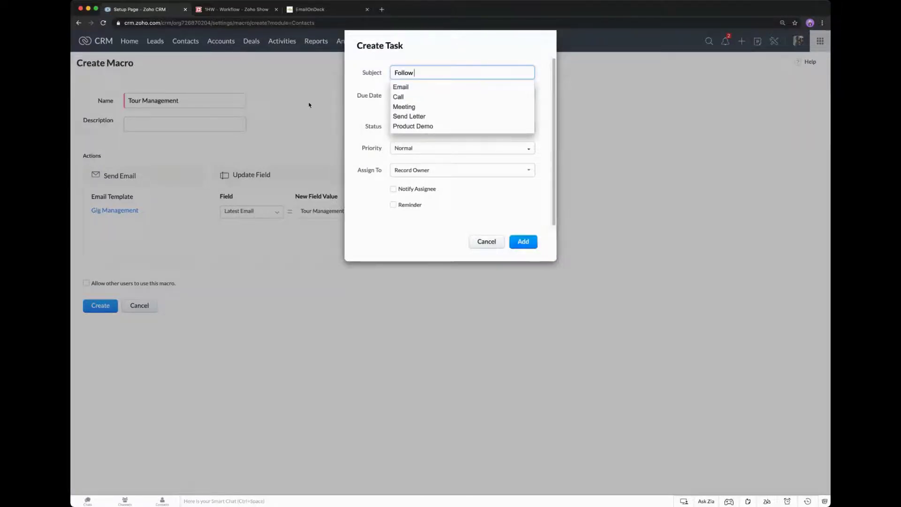
text( Up on Tour Management)
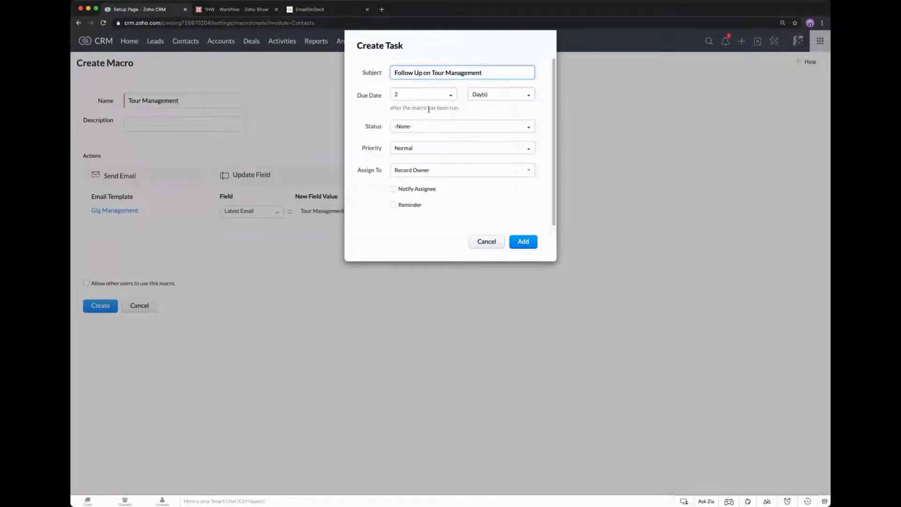
click(424, 94)
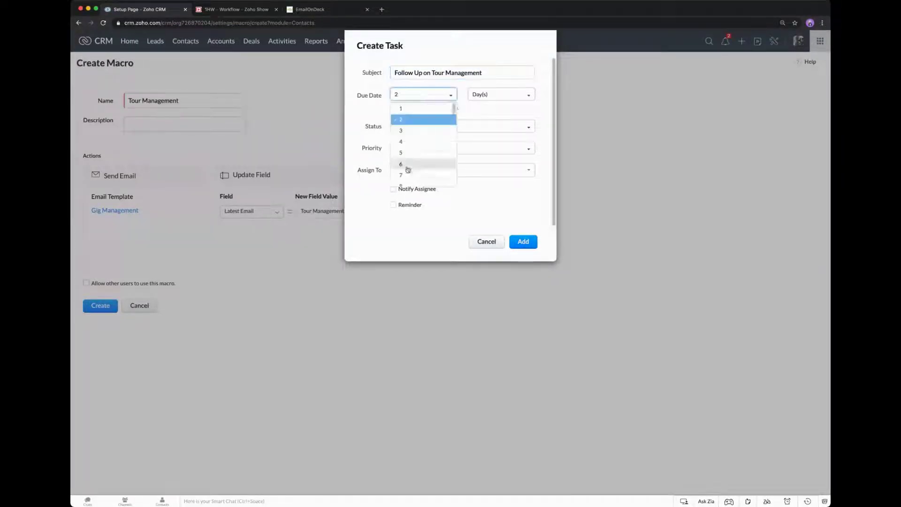
scroll(412, 155, down, 3)
scroll(412, 141, up, 3)
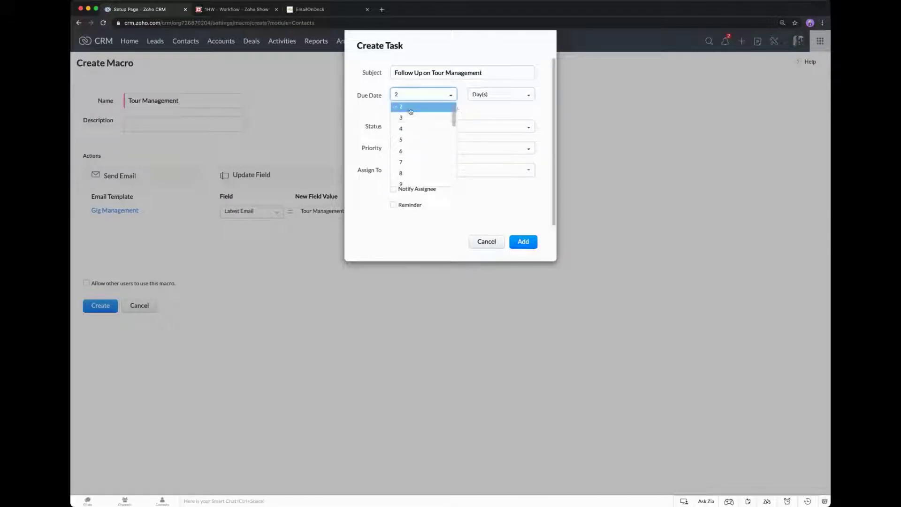
click(385, 110)
Set the task's status to Not Started and keep its priority at Normal.
click(406, 126)
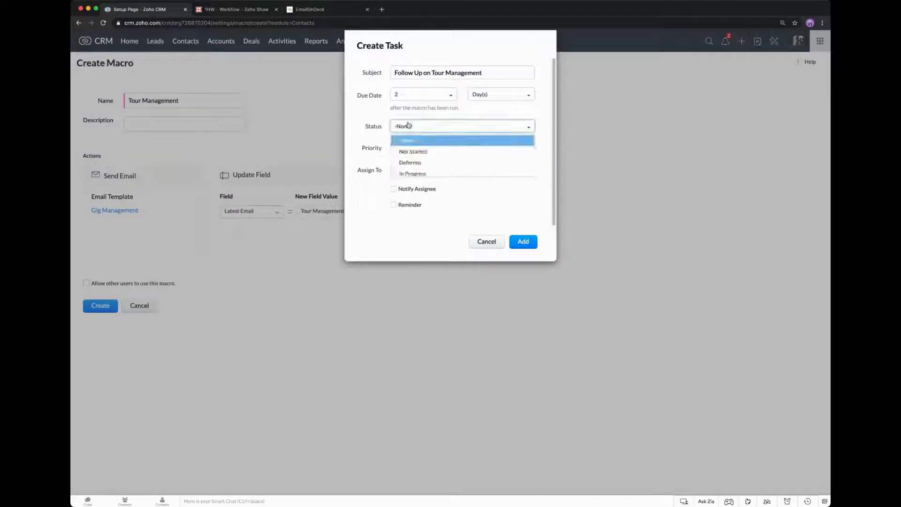
click(415, 151)
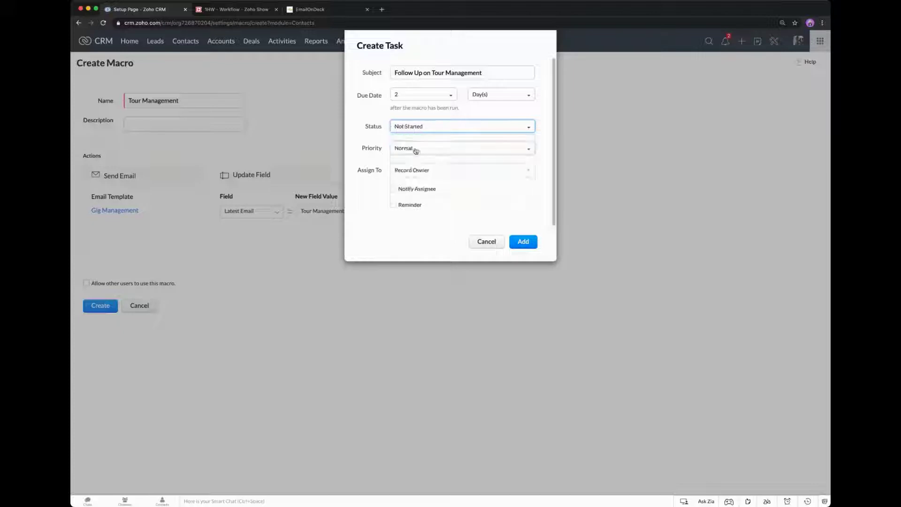
click(416, 150)
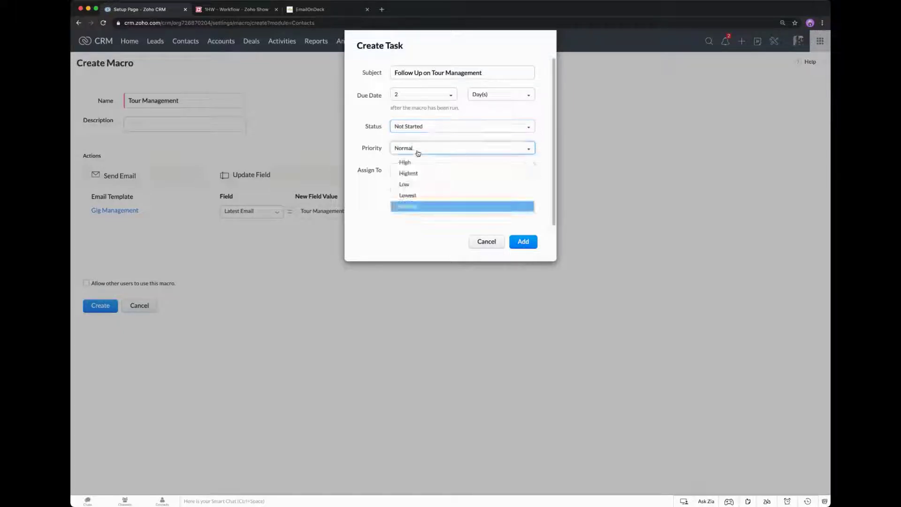
click(370, 135)
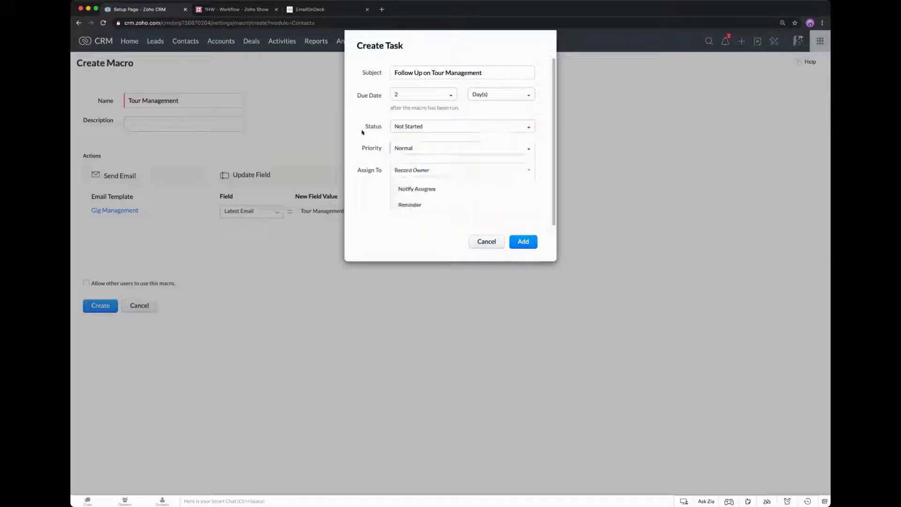
Assign the task to the first user listed below Record Owner, and enable Notify Assignee and Reminder.
click(417, 172)
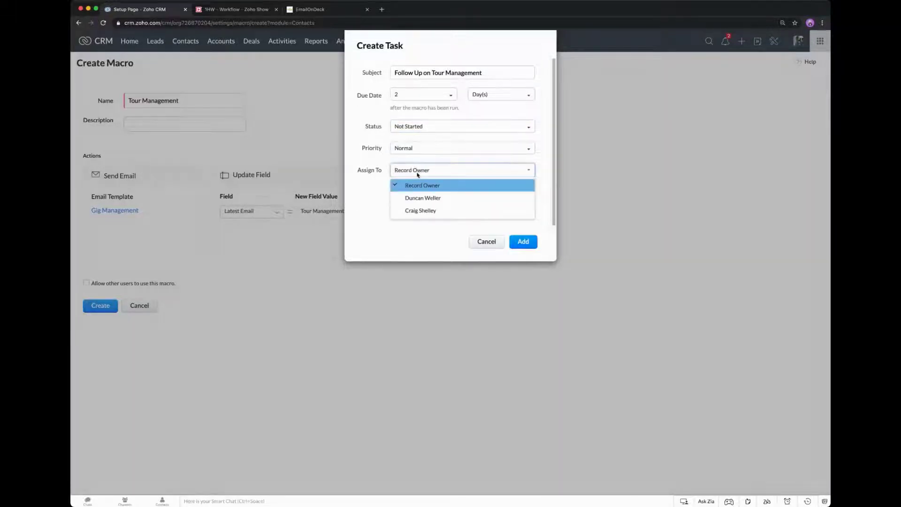
click(422, 199)
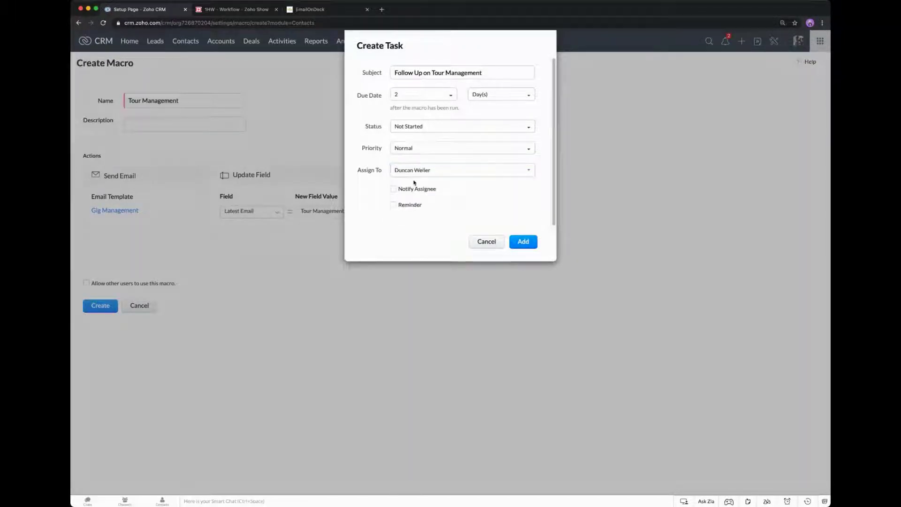
click(393, 189)
click(393, 205)
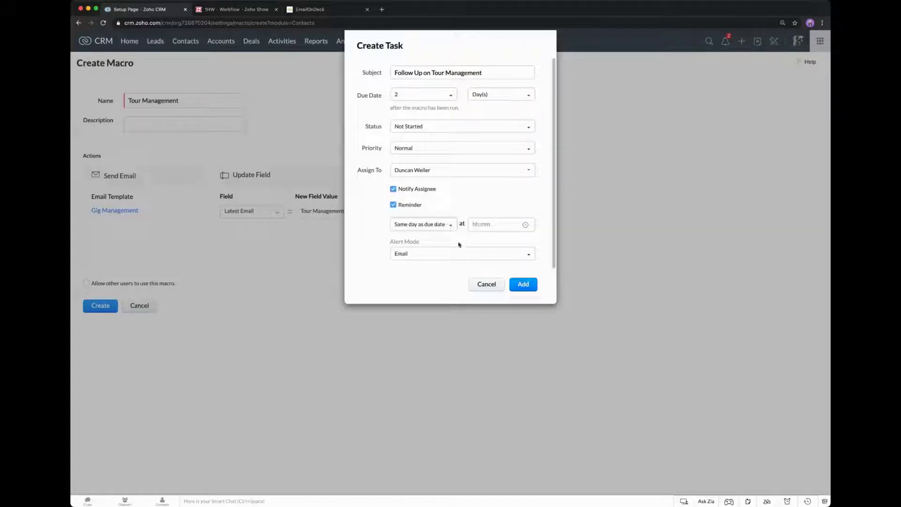
Set the task's reminder time to 00:30 AM on the same day as the due date.
click(522, 285)
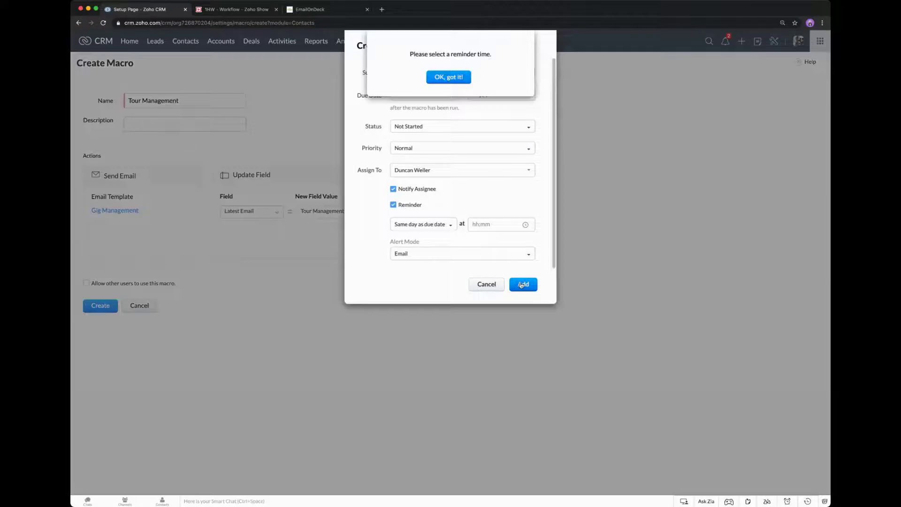
click(461, 79)
click(507, 224)
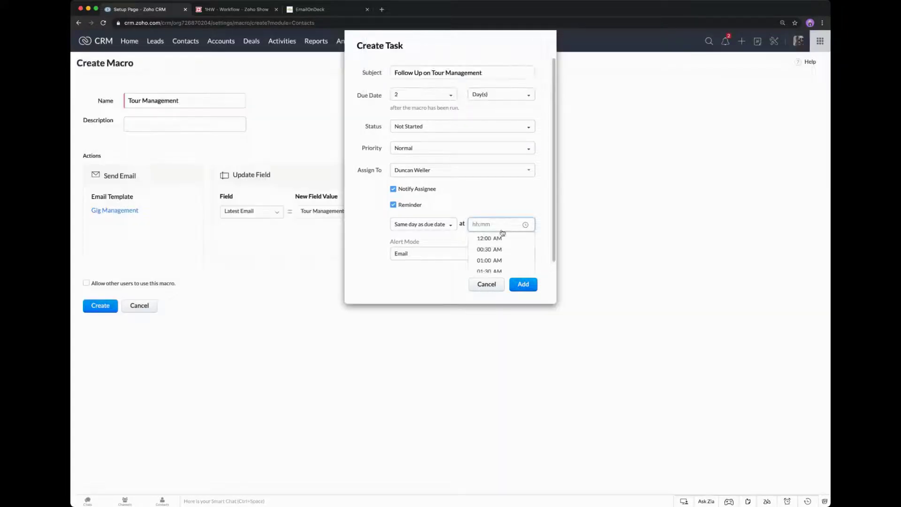
click(497, 249)
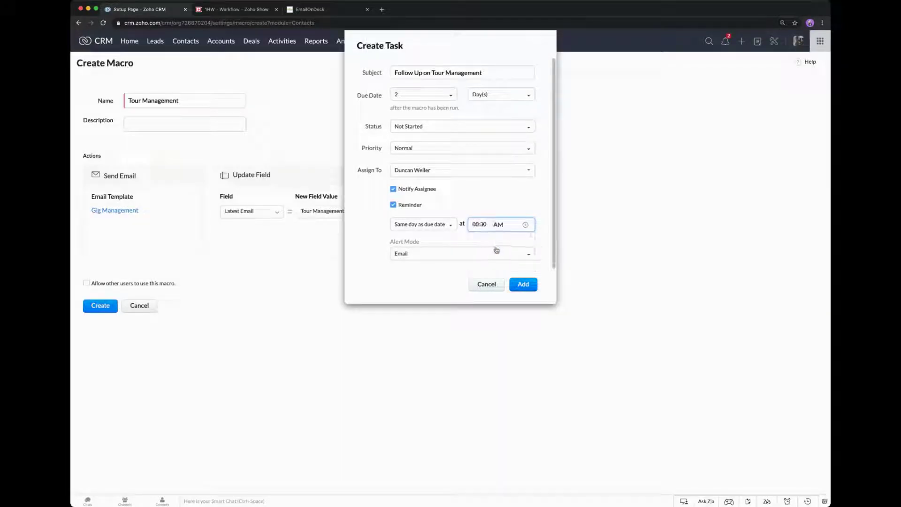
Add the configured follow-up task to the macro's actions.
click(524, 285)
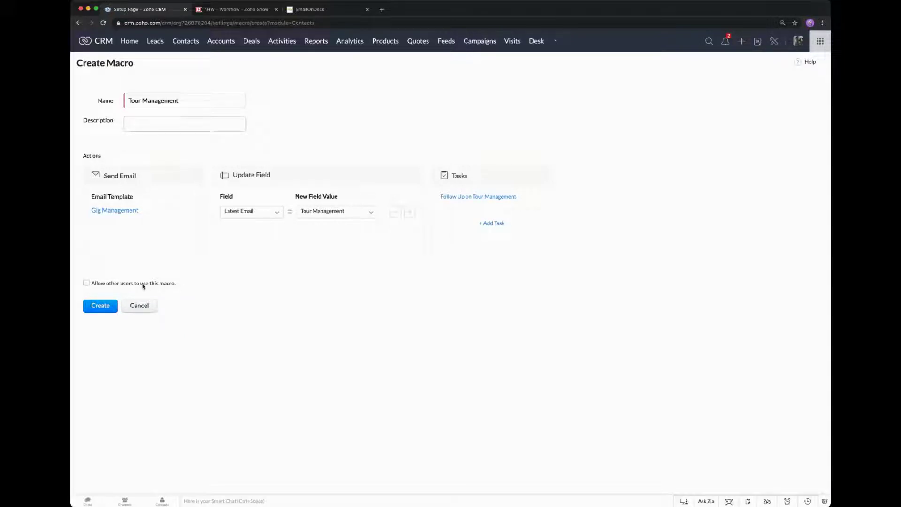
click(86, 284)
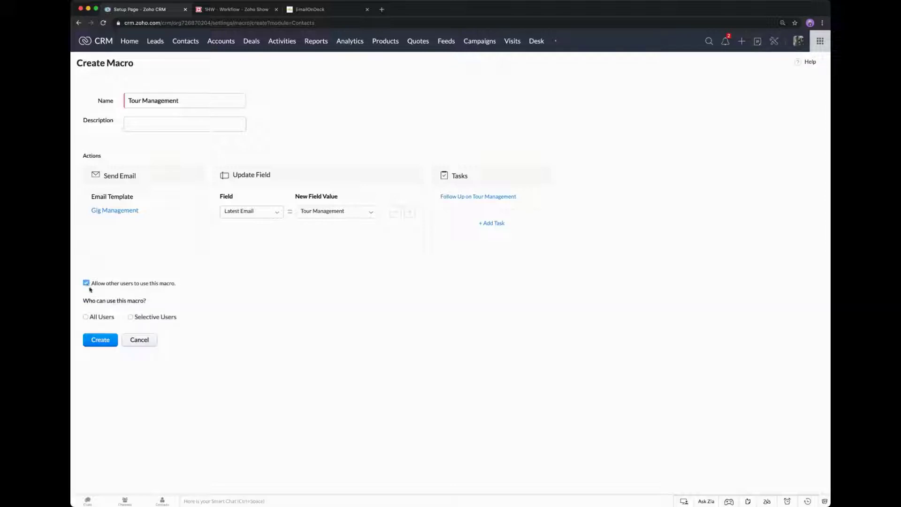
click(86, 316)
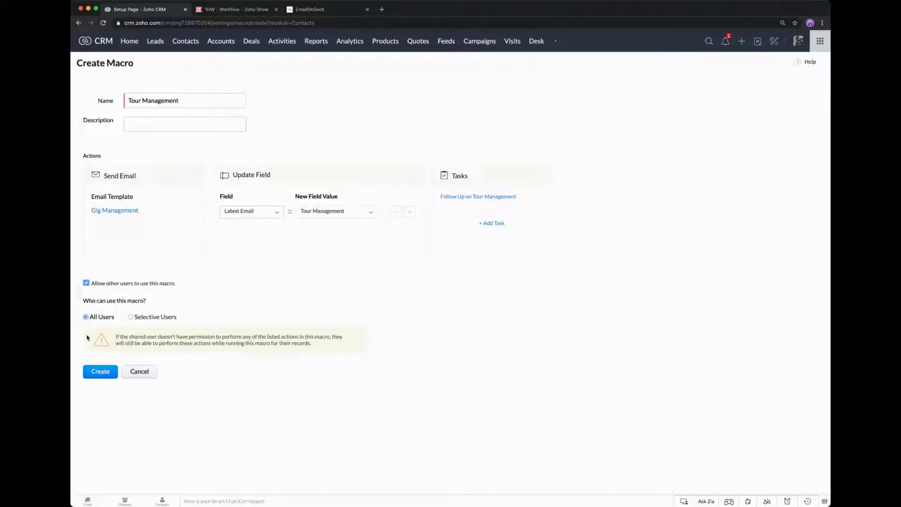
click(130, 316)
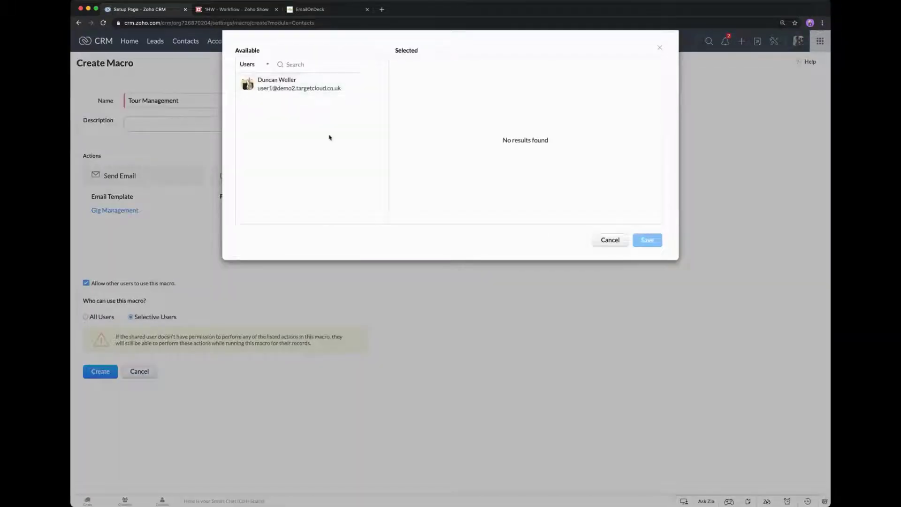
click(608, 242)
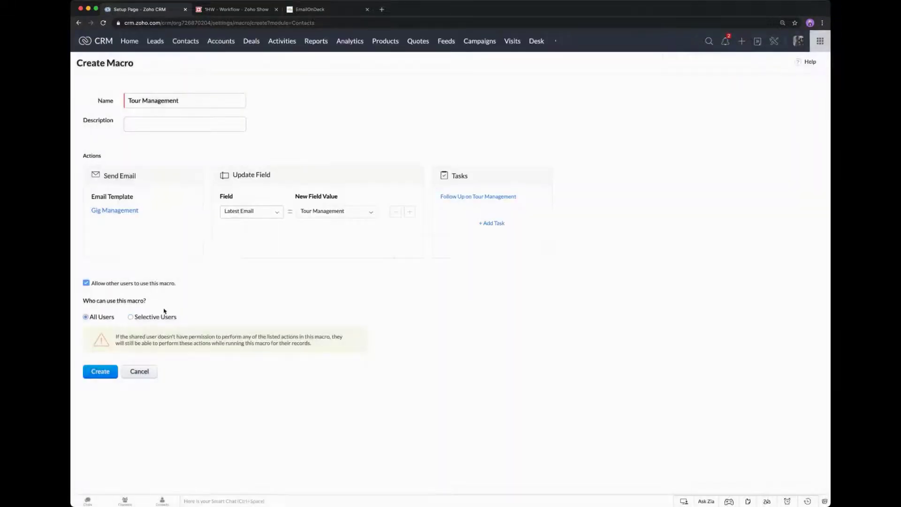
click(86, 283)
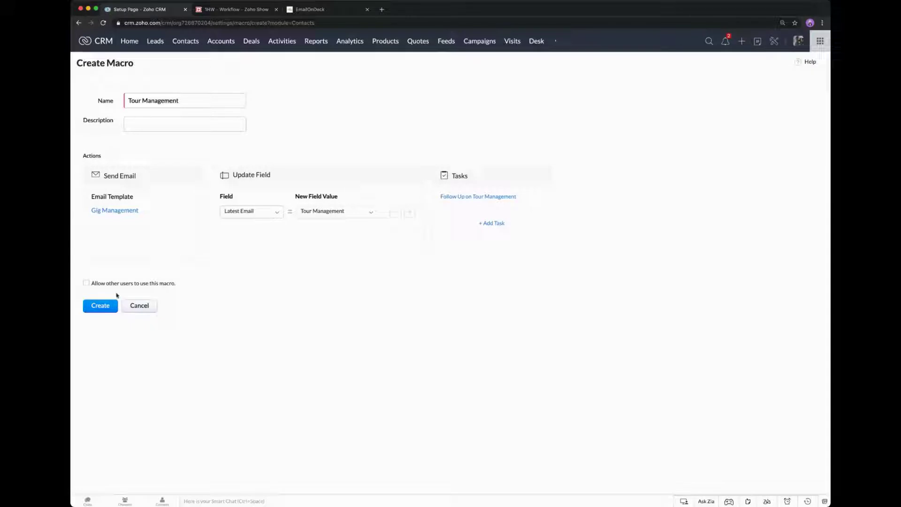
Create the Tour Management macro without sharing it, and run it on the contact belonging to The Tavis Trio.
click(108, 306)
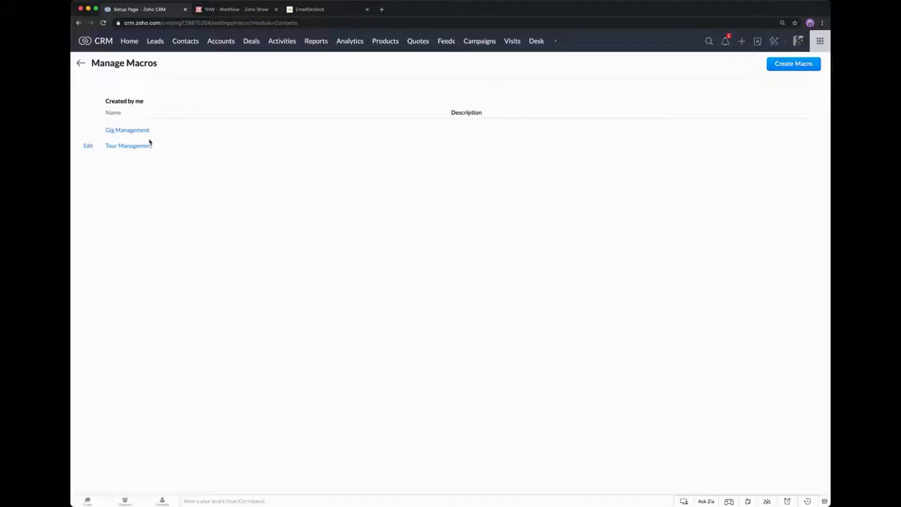
click(182, 42)
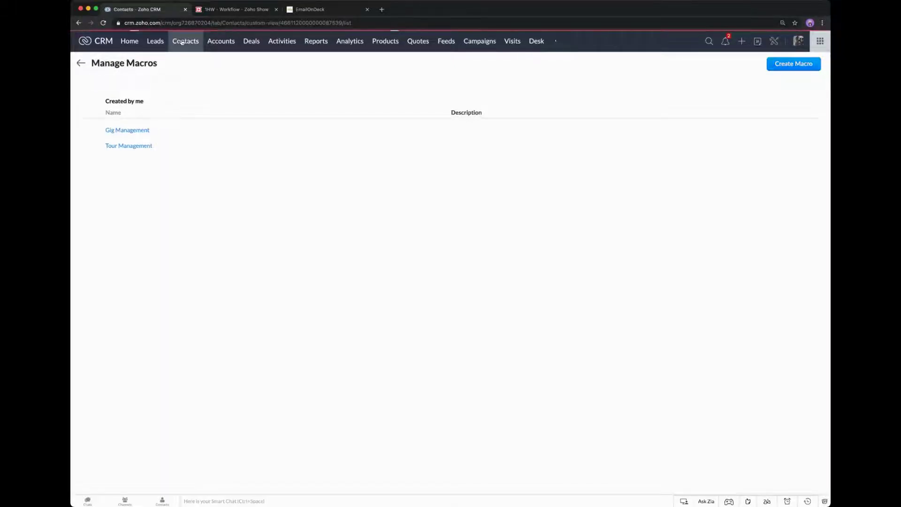
click(301, 104)
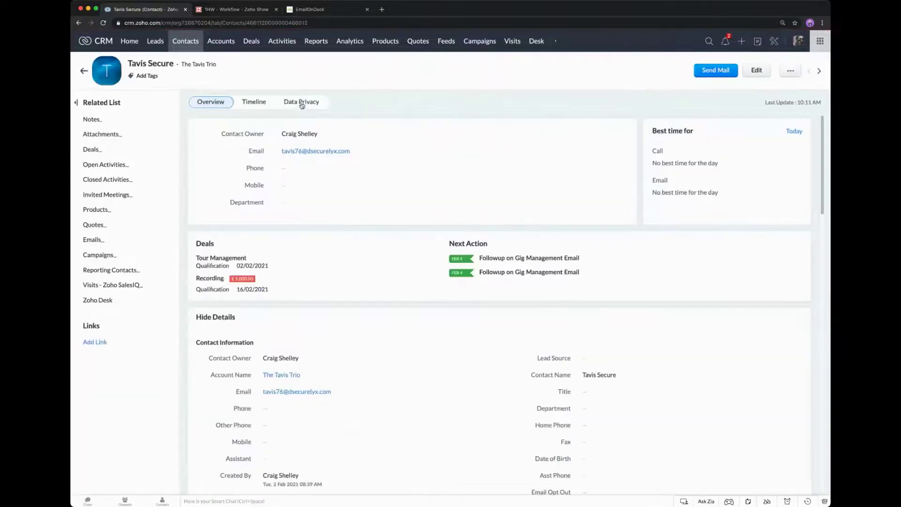
click(790, 71)
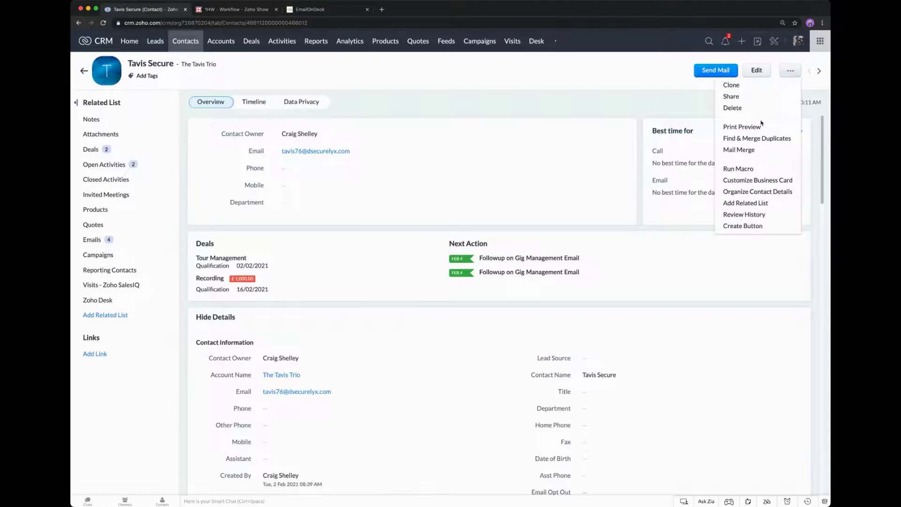
mouse_move(742, 169)
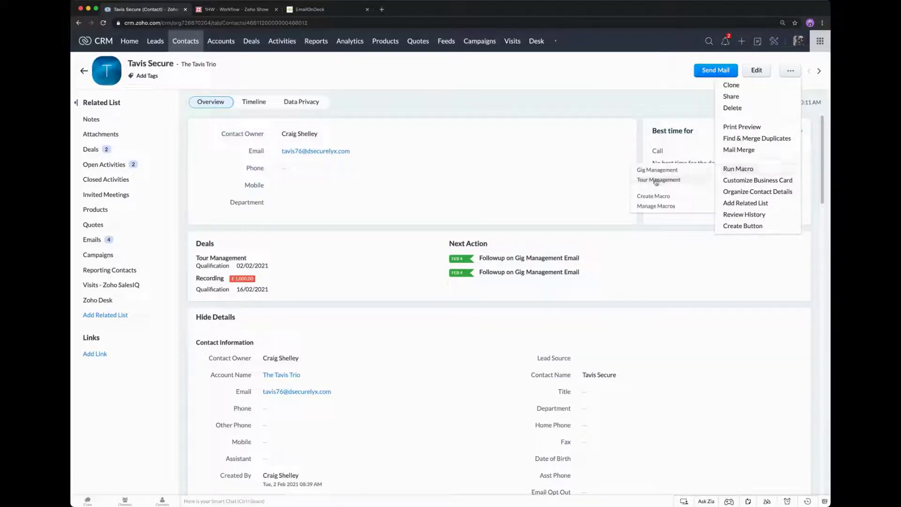
click(656, 180)
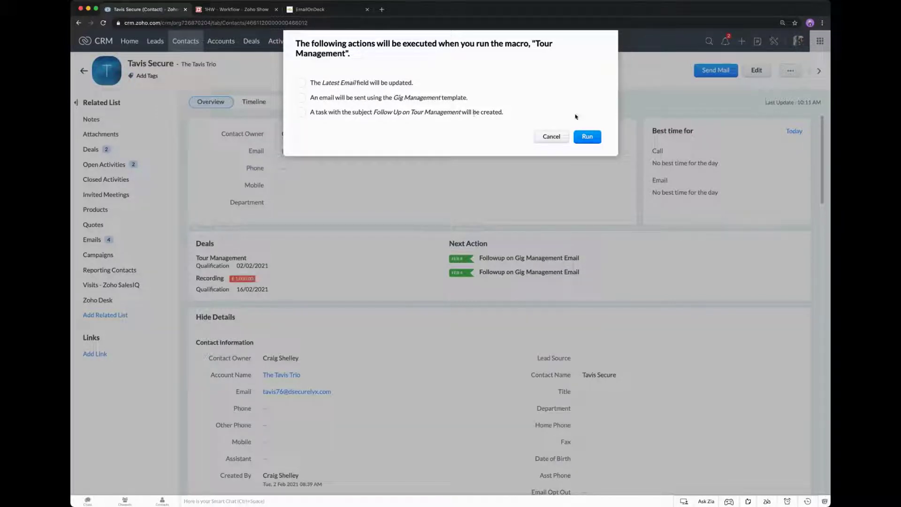
click(586, 140)
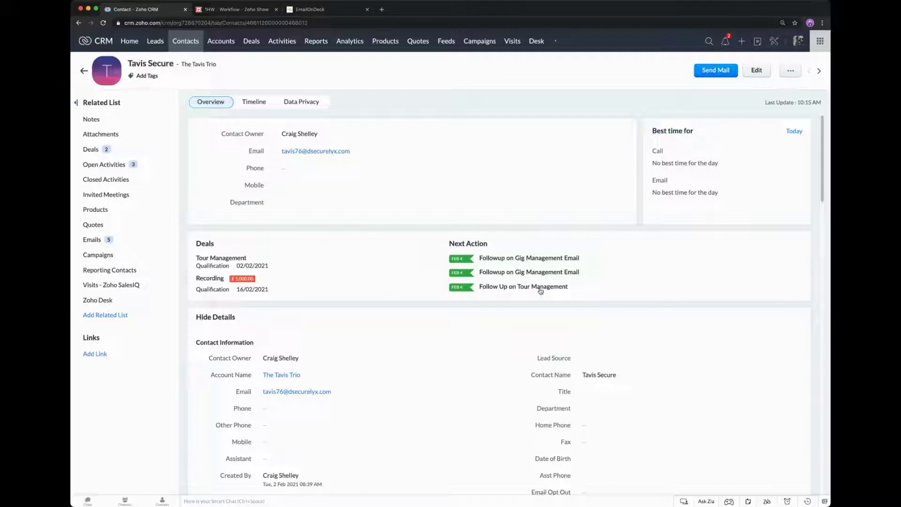
Review the contact's emails, open activities and Latest Email field for the effects of the macro.
click(159, 241)
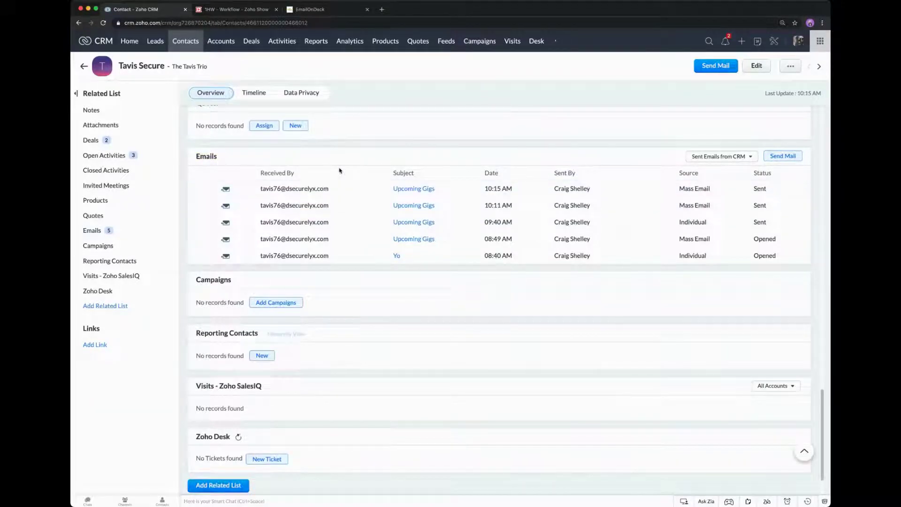
click(117, 155)
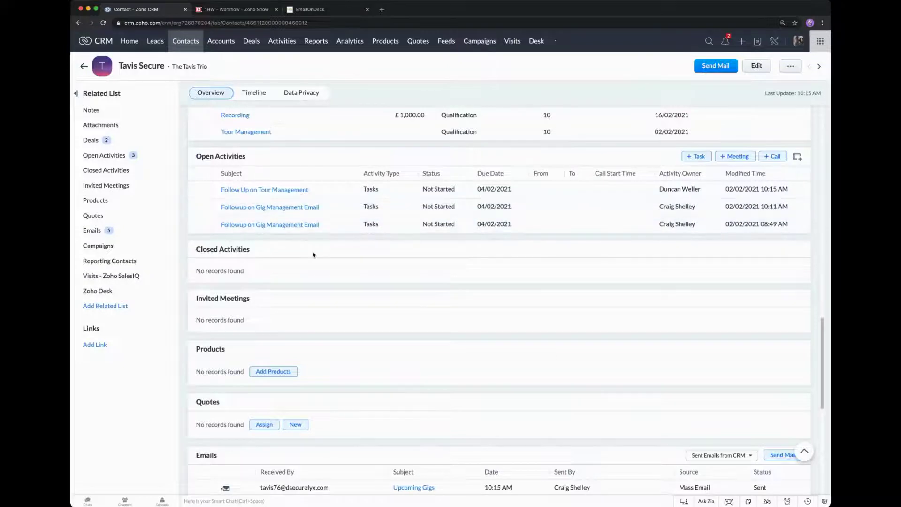
scroll(314, 255, up, 15)
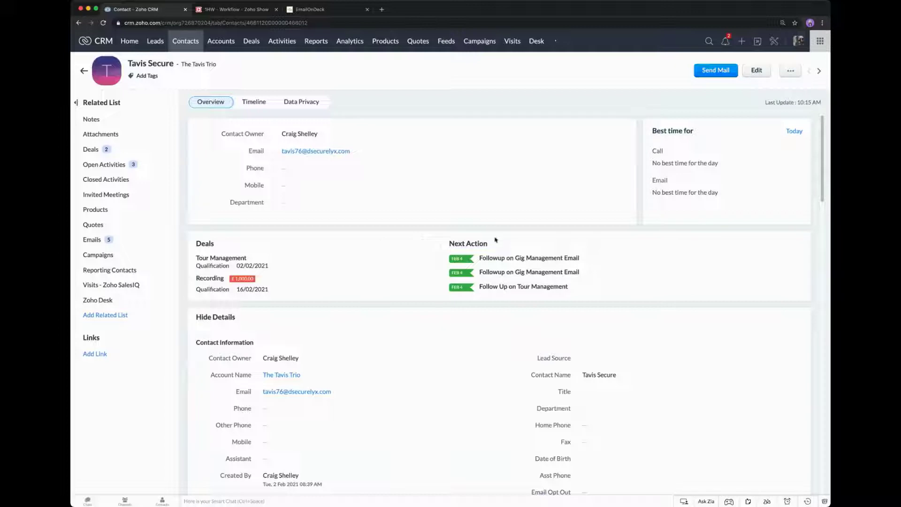
scroll(118, 164, down, 3)
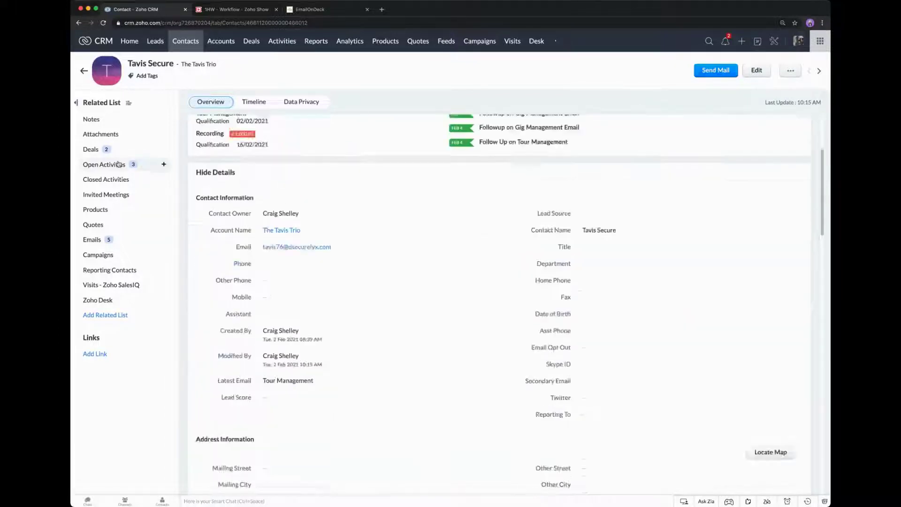
Mark all of the contact's open follow-up tasks as completed, and turn off the confirmation prompt for completing tasks.
click(104, 164)
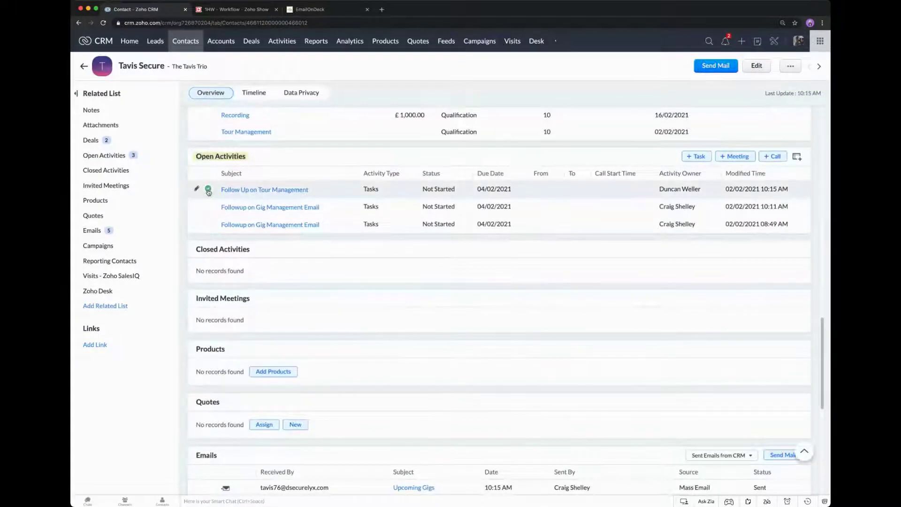
click(207, 190)
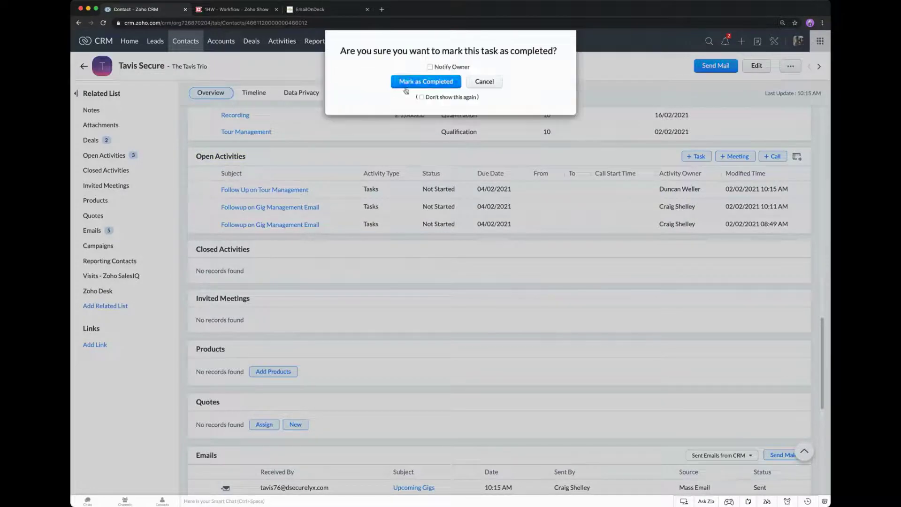
click(421, 97)
click(421, 82)
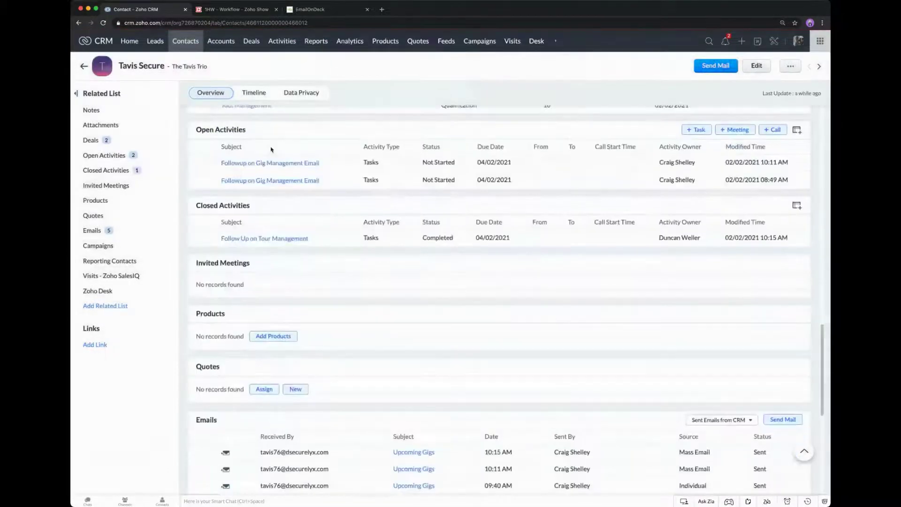
click(209, 152)
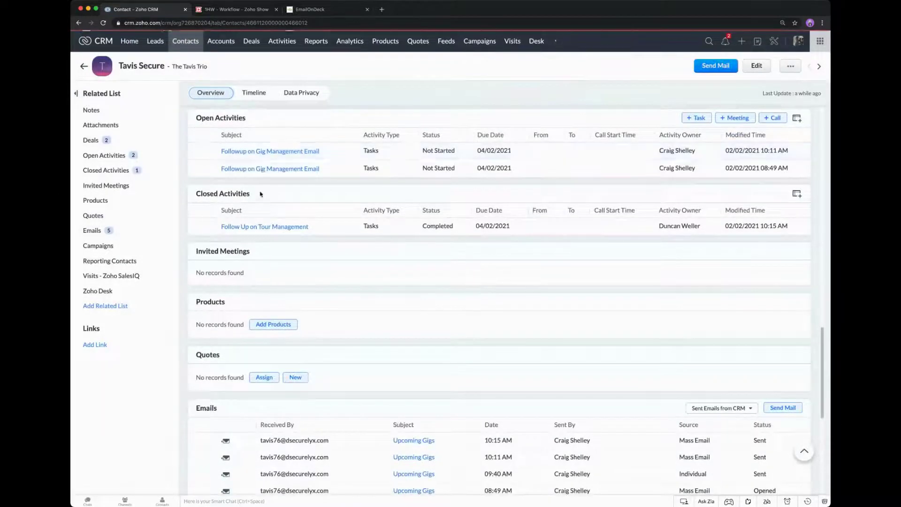
click(208, 151)
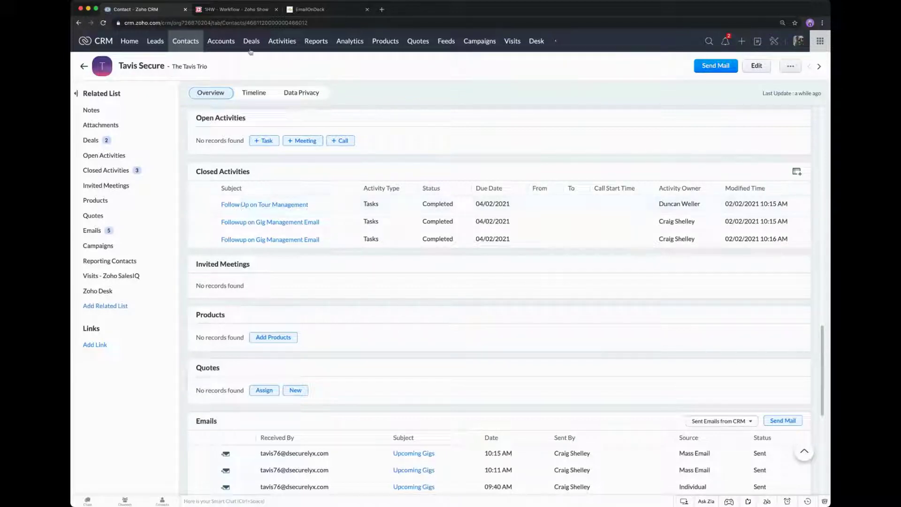
Switch to the 1HW - Workflow presentation in Zoho Show to view the session plan.
click(252, 11)
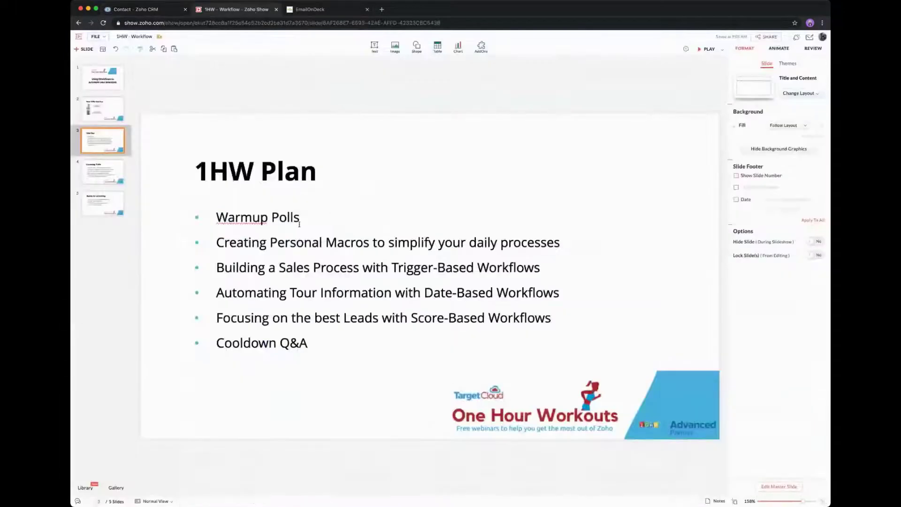
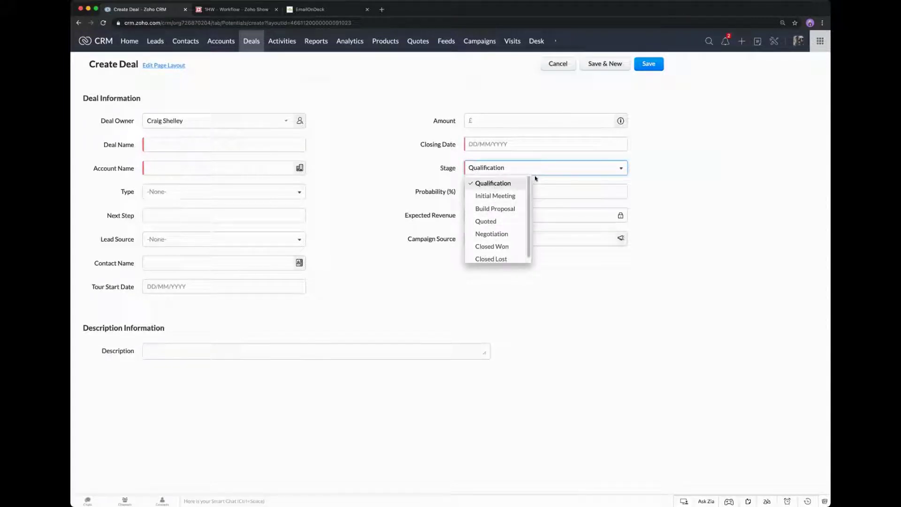
Keep the new deal's stage at Qualification and set its amount to £1000.
click(511, 183)
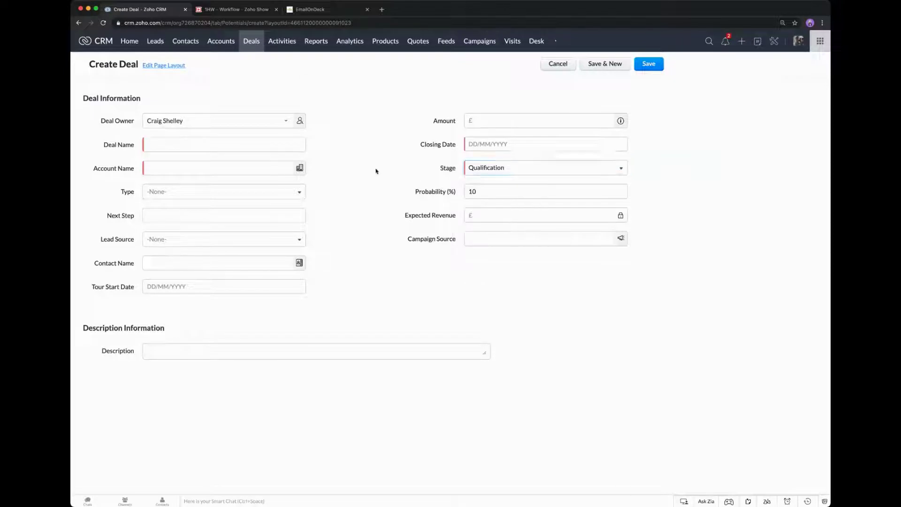
click(516, 121)
text(1000)
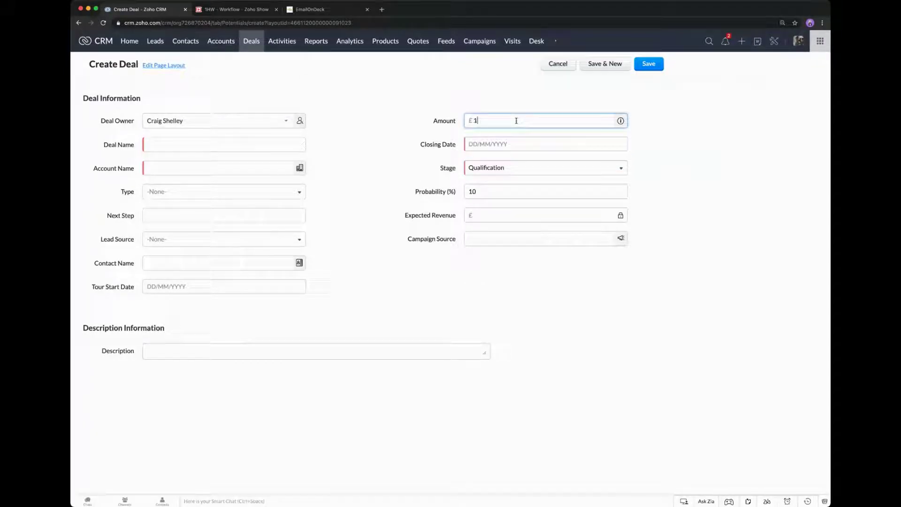
click(421, 146)
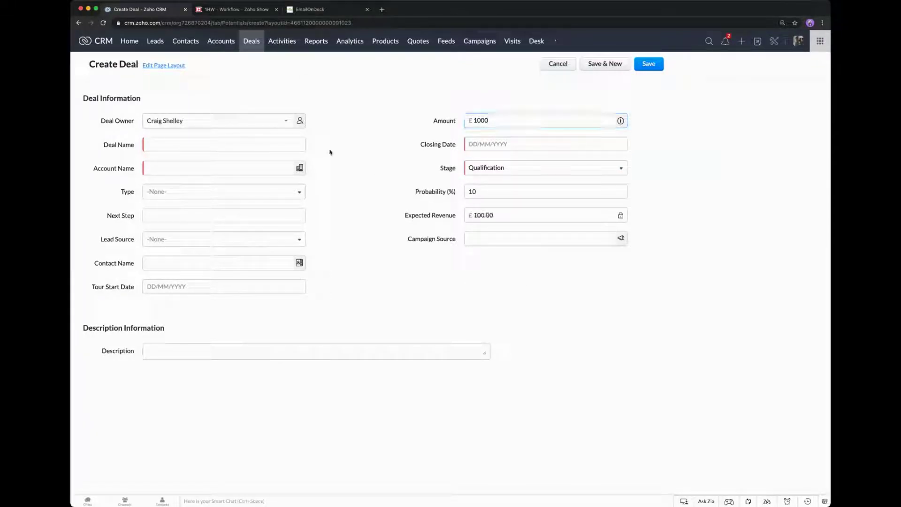
Name the deal Tour Management and link it to the account The Who.
click(295, 144)
text(Tour Managemet)
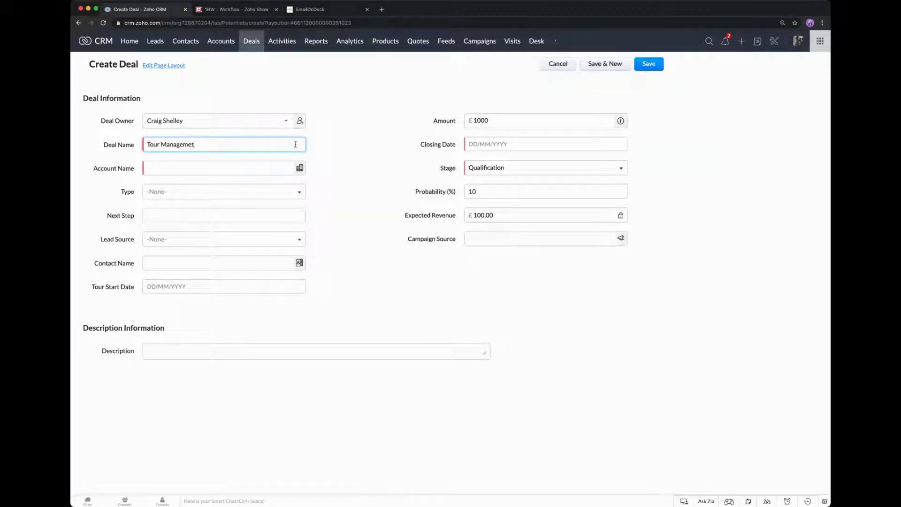
key(BackSpace)
text(nt)
click(241, 169)
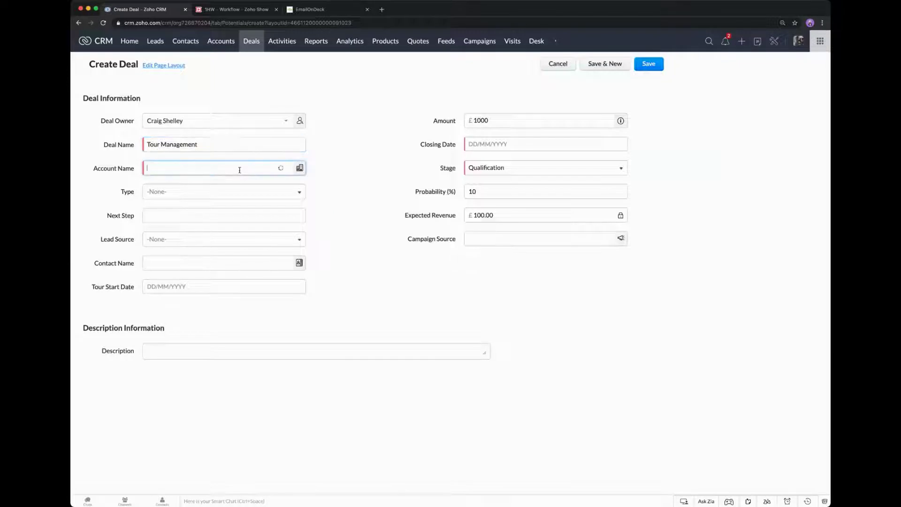
click(202, 198)
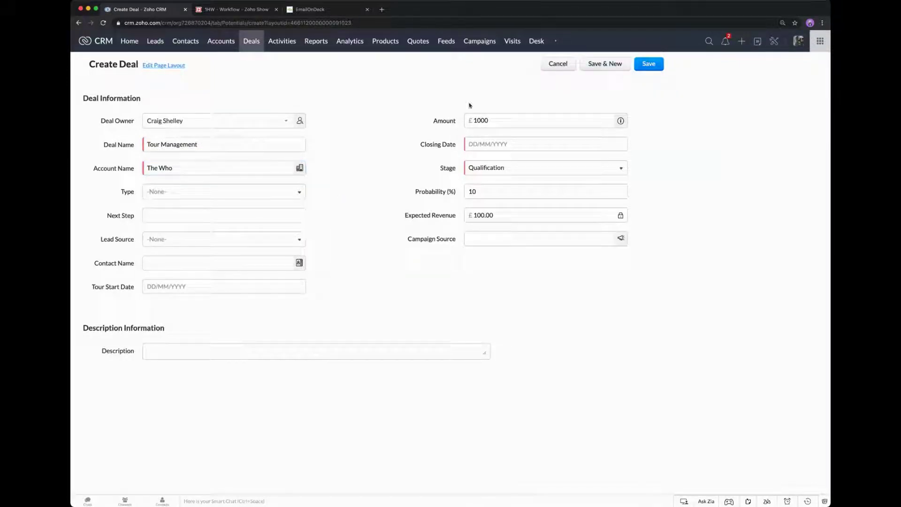
Set the deal's closing date to 28/02/2021 and save the deal.
click(481, 147)
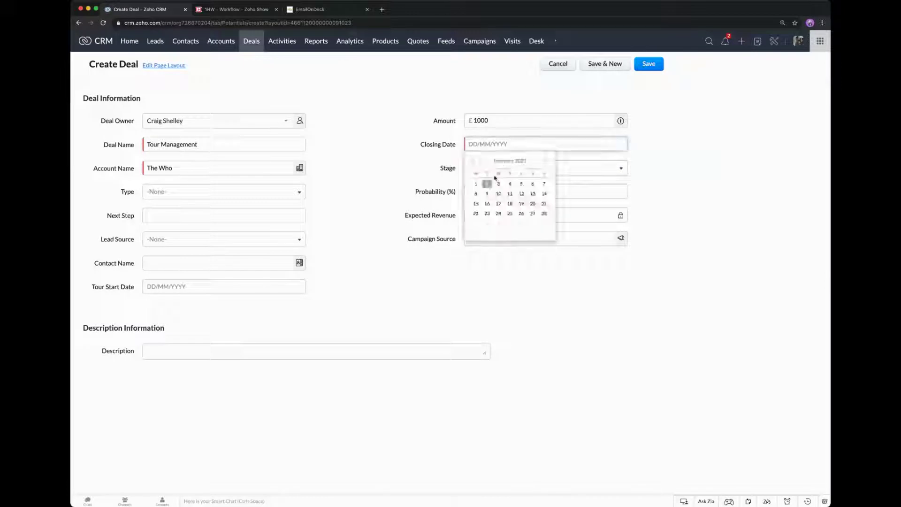
click(544, 214)
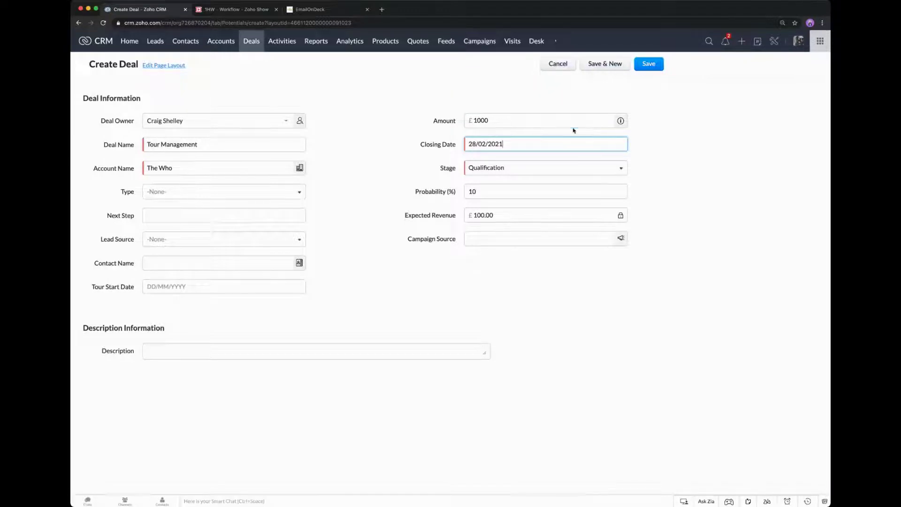
click(658, 68)
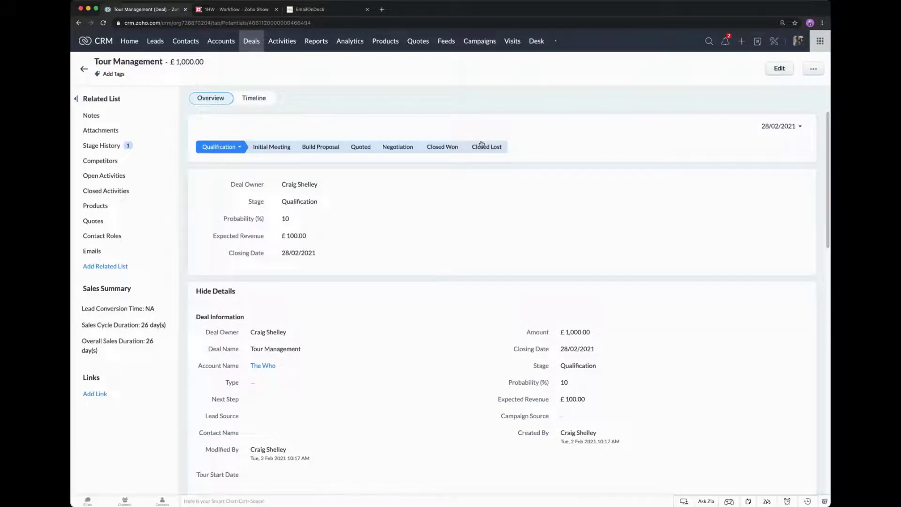
Advance the deal's stage to Initial Meeting and on to Build Proposal.
click(277, 146)
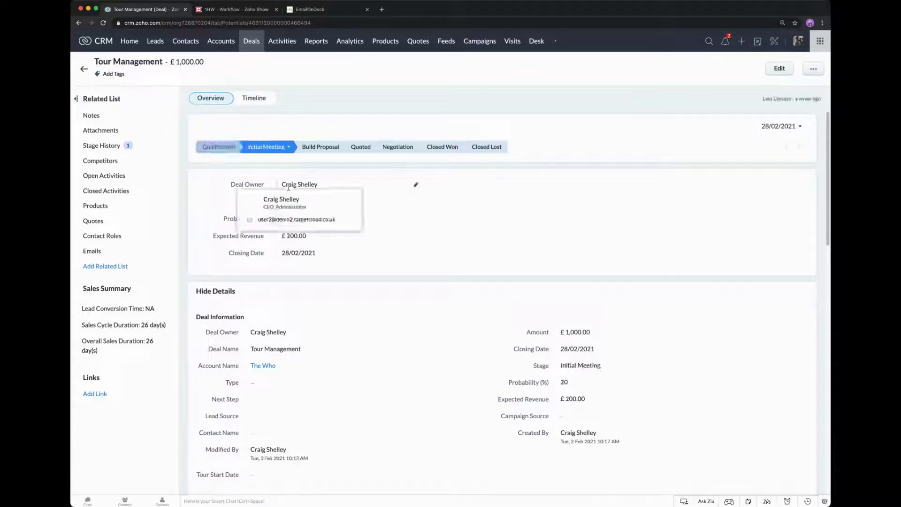
click(302, 147)
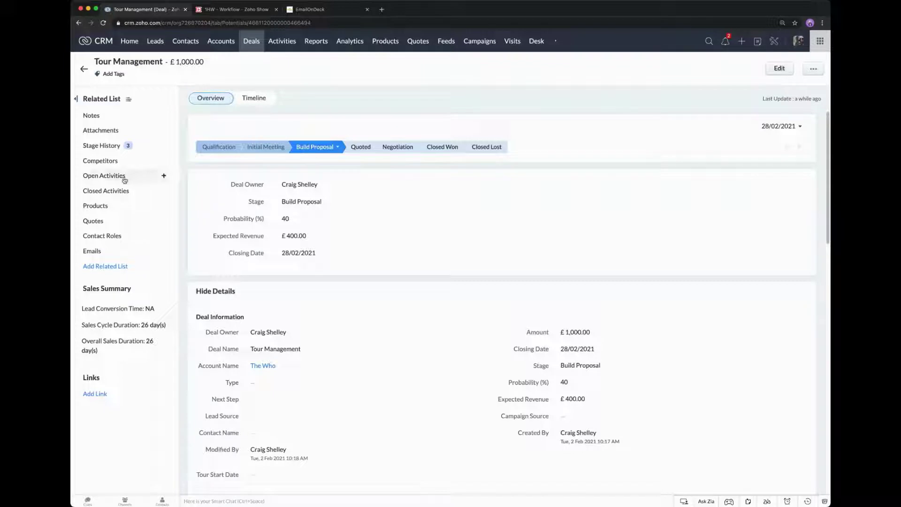
Add a task named Create Proposal due 05/02/2021 to the deal, save it and mark it as completed.
click(162, 178)
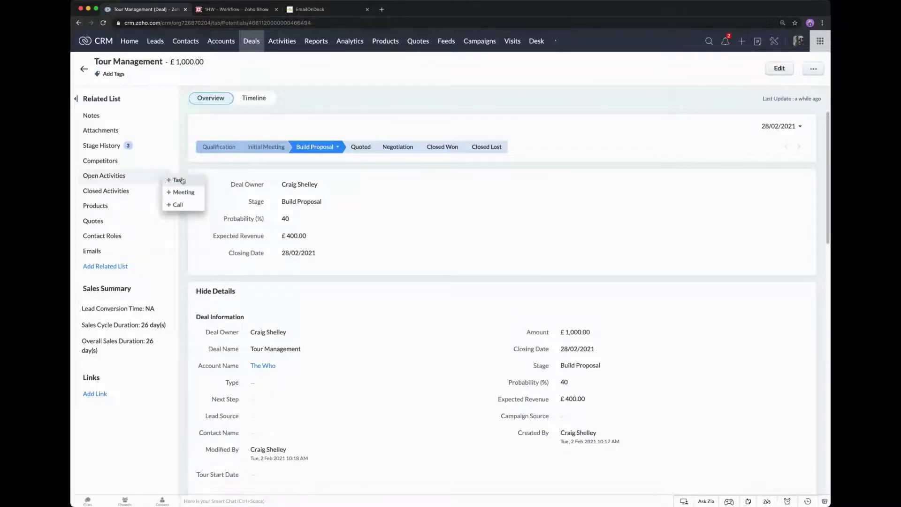
click(177, 180)
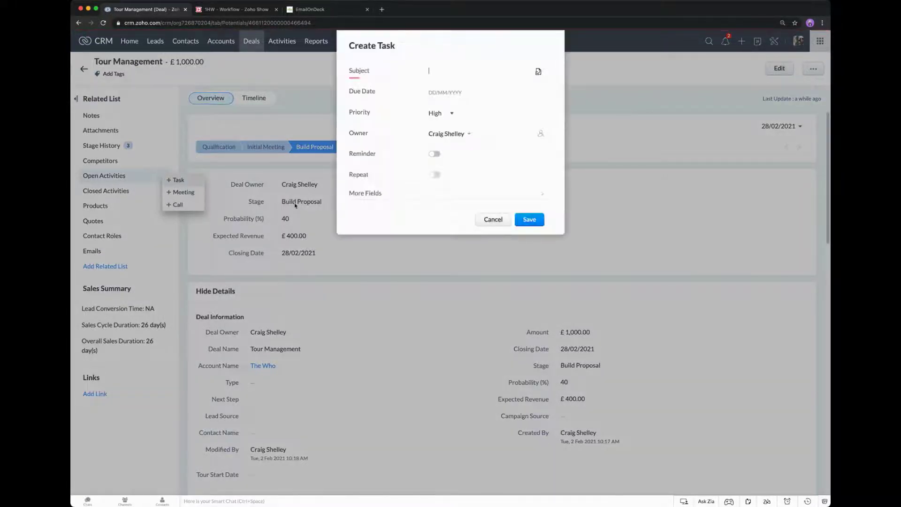
text(Create Proposal)
click(452, 92)
click(490, 131)
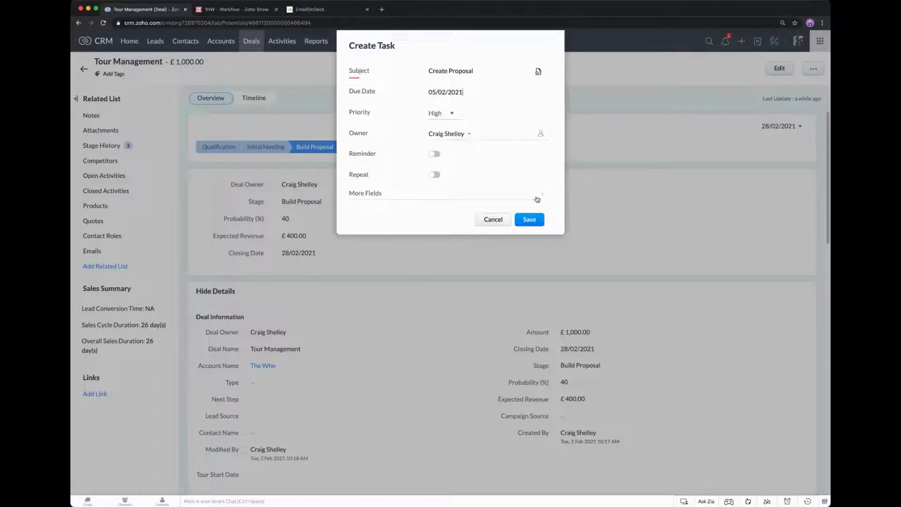
click(529, 219)
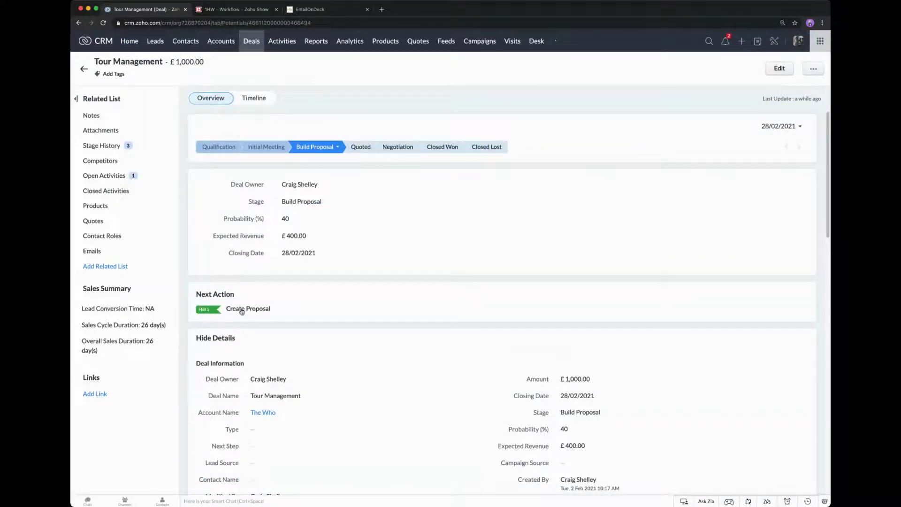
click(161, 176)
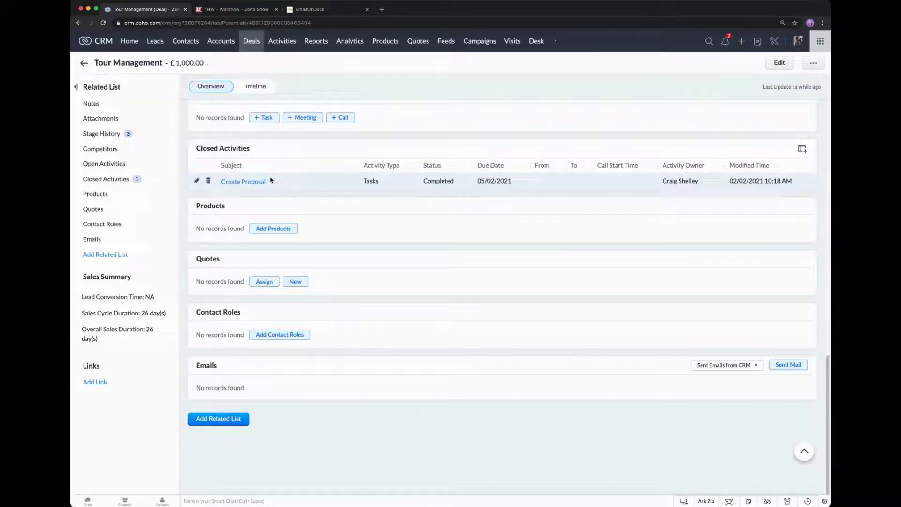
scroll(277, 182, up, 15)
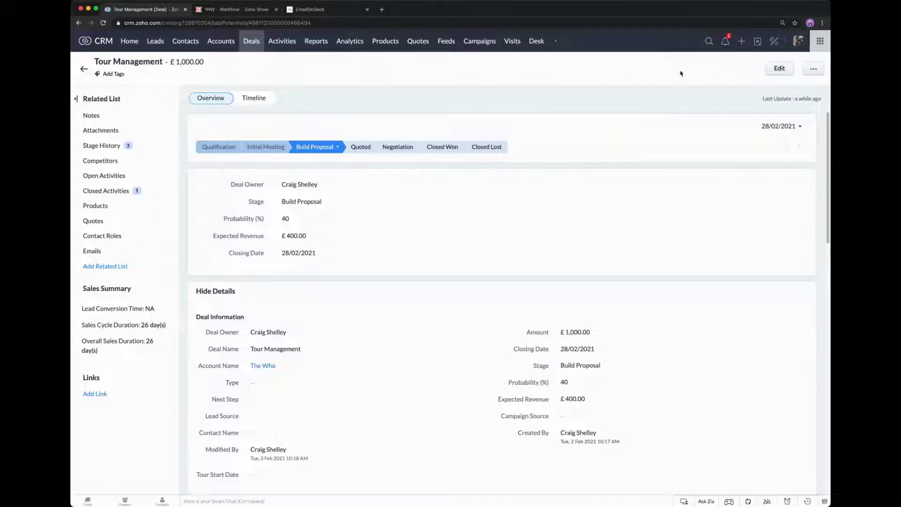
Open the workflow rules in the CRM setup by searching the settings for "work".
click(773, 42)
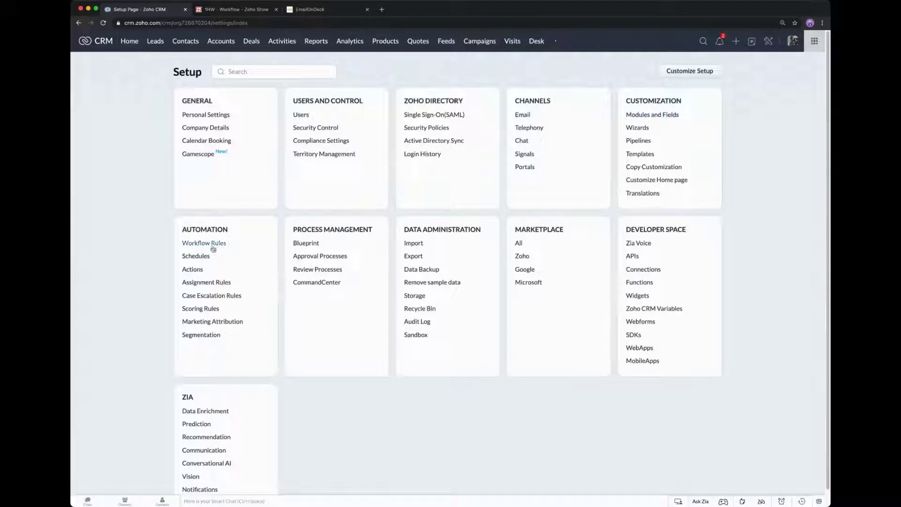
click(242, 72)
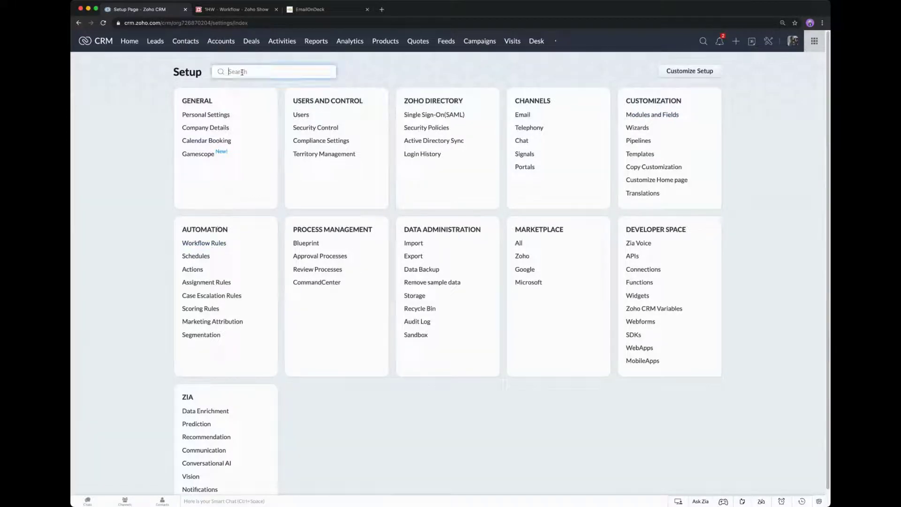
text(work)
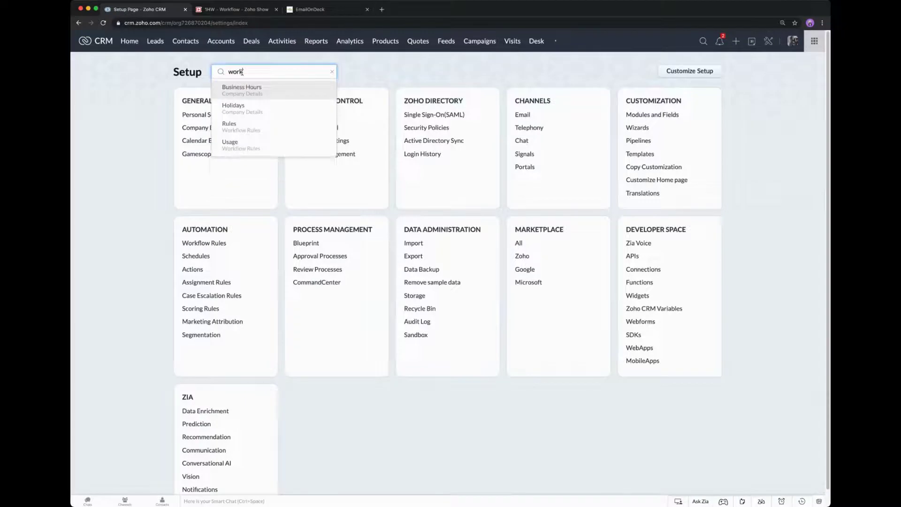
click(239, 130)
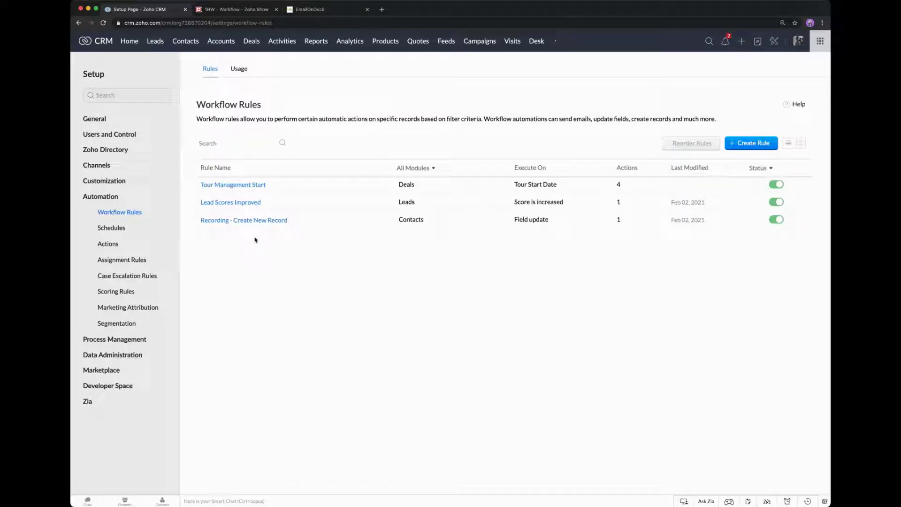
Search the workflow rules for "reco" and clear the search term.
click(238, 144)
text(reco)
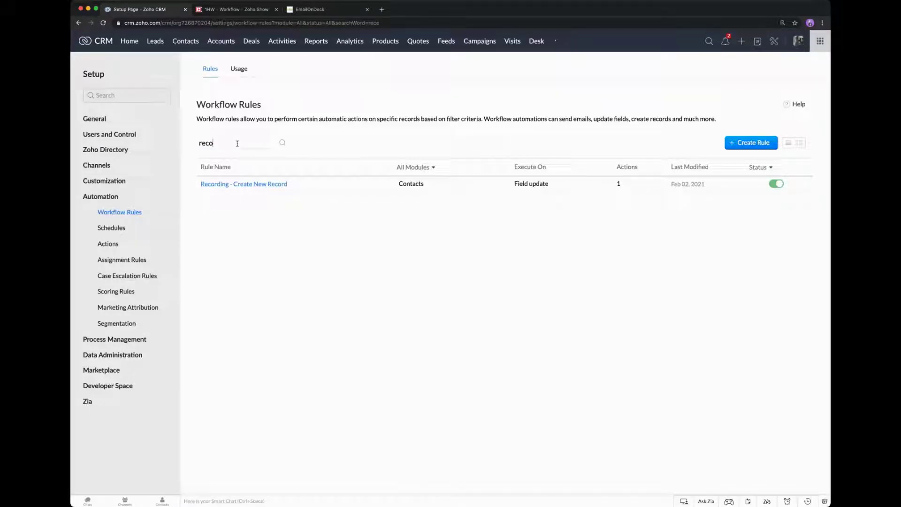
key(BackSpace)
key(BackSpace)
key(BackSpace)
key(BackSpace)
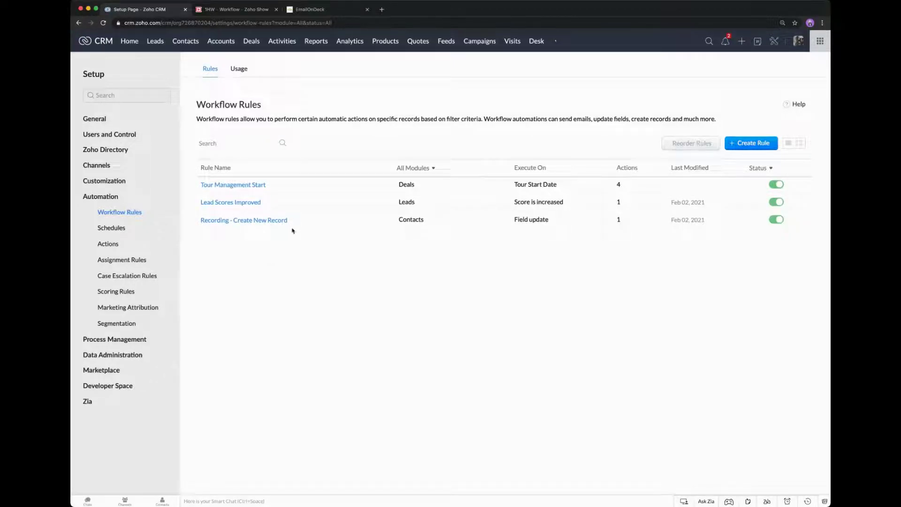
Filter the workflow rules by Leads, check their summary view, and return to the list of rules for all modules.
click(420, 170)
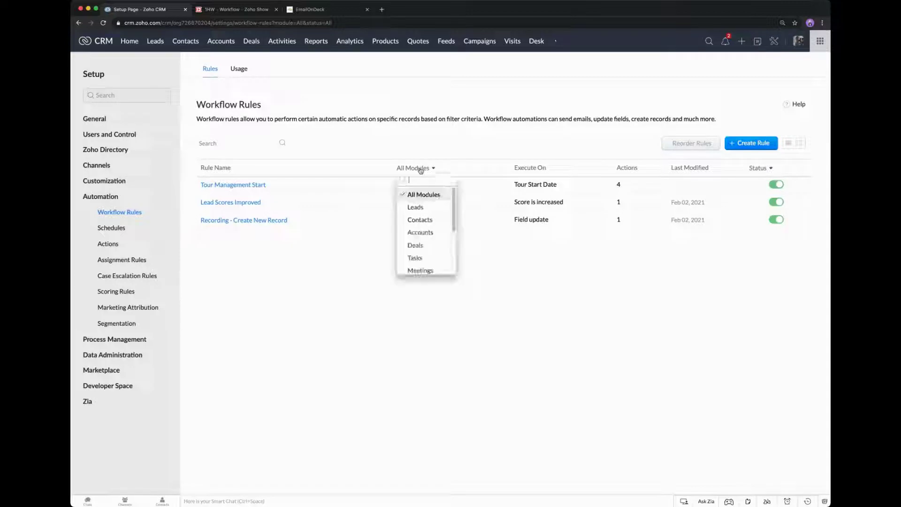
click(415, 206)
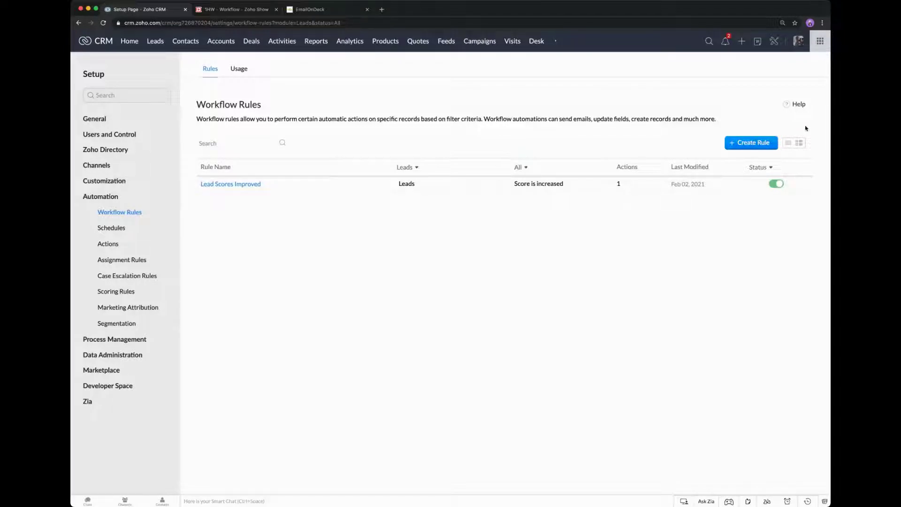
click(799, 143)
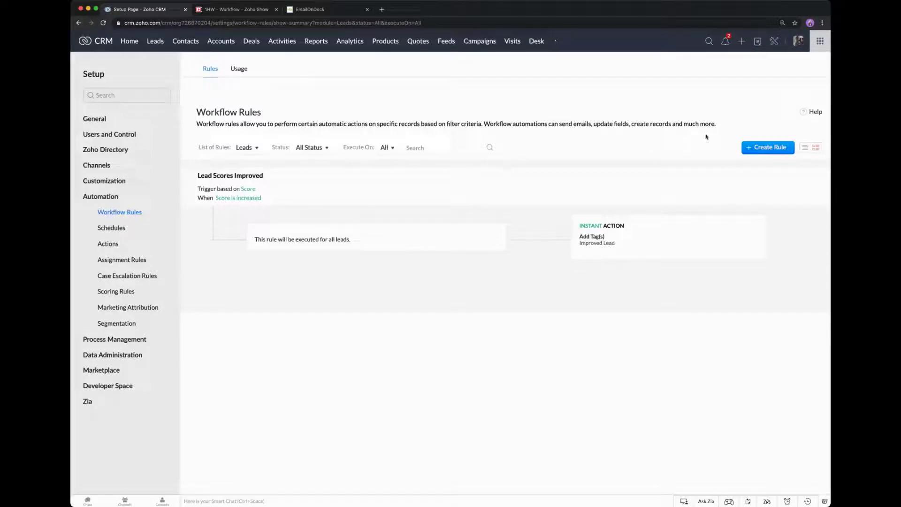
click(805, 149)
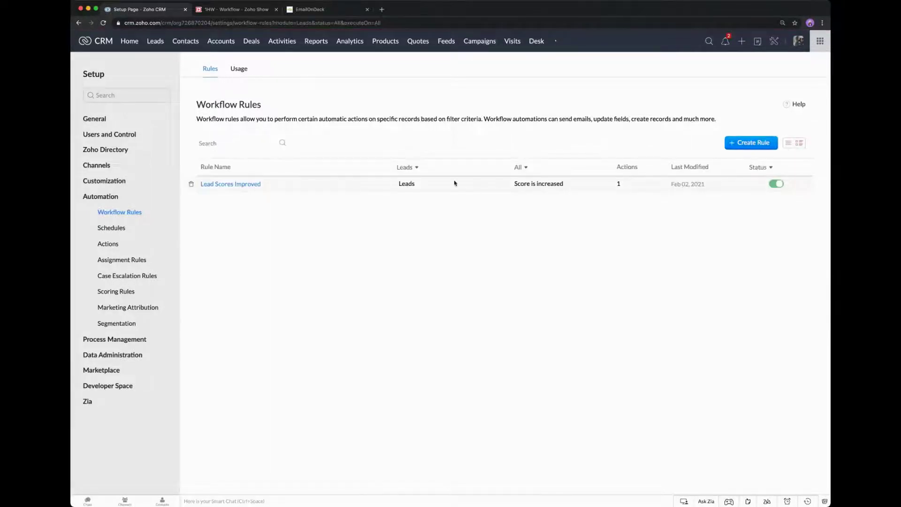
click(413, 168)
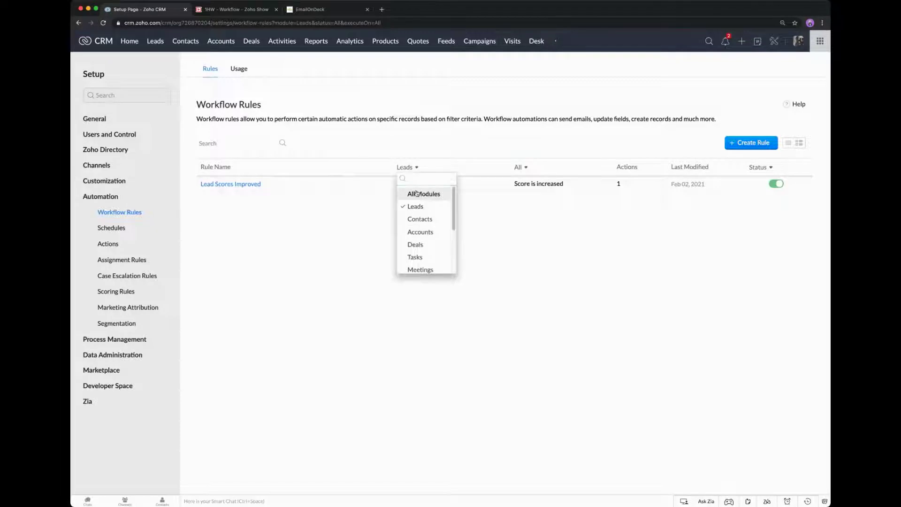
click(416, 192)
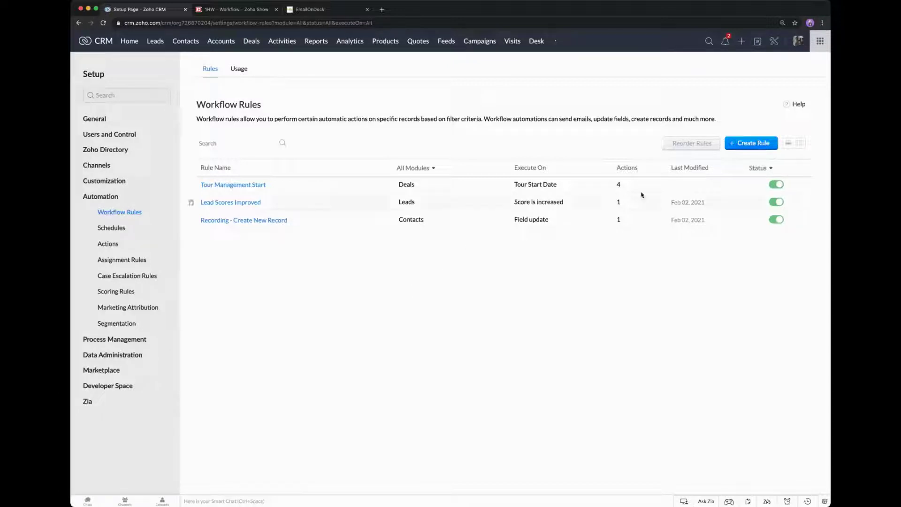
Create a new workflow rule named Sales Process for the Deals module, executed on a record action.
click(748, 144)
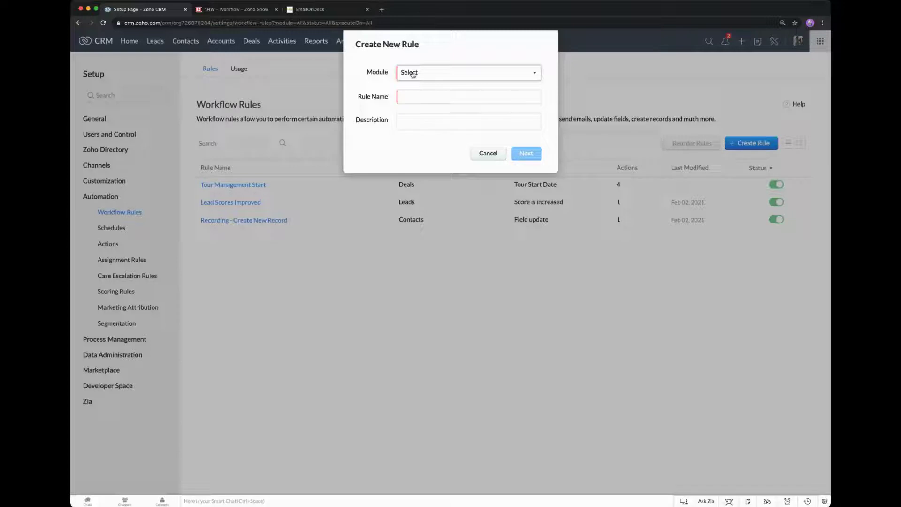
click(412, 74)
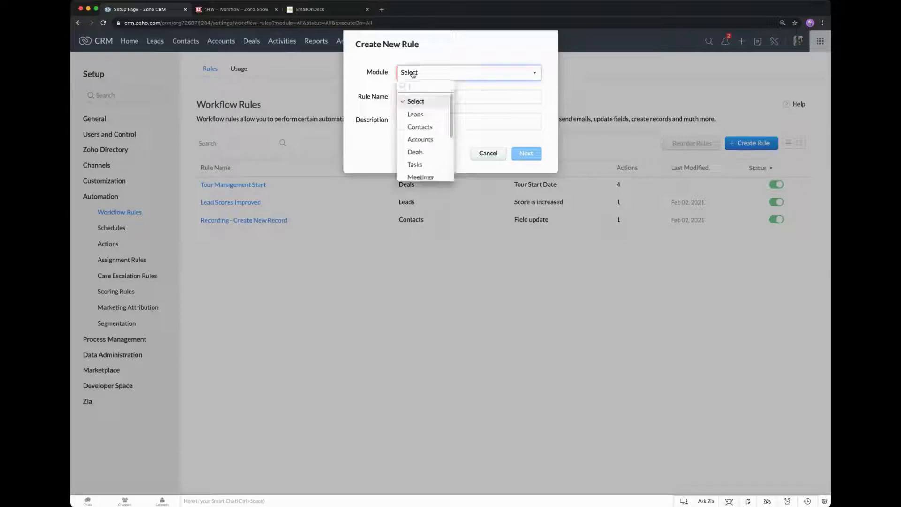
click(434, 153)
click(422, 97)
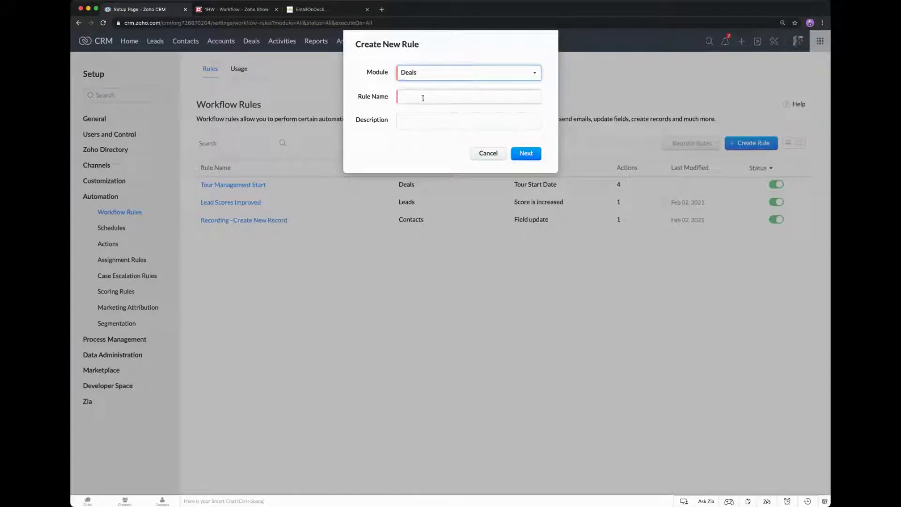
text(Sales Process)
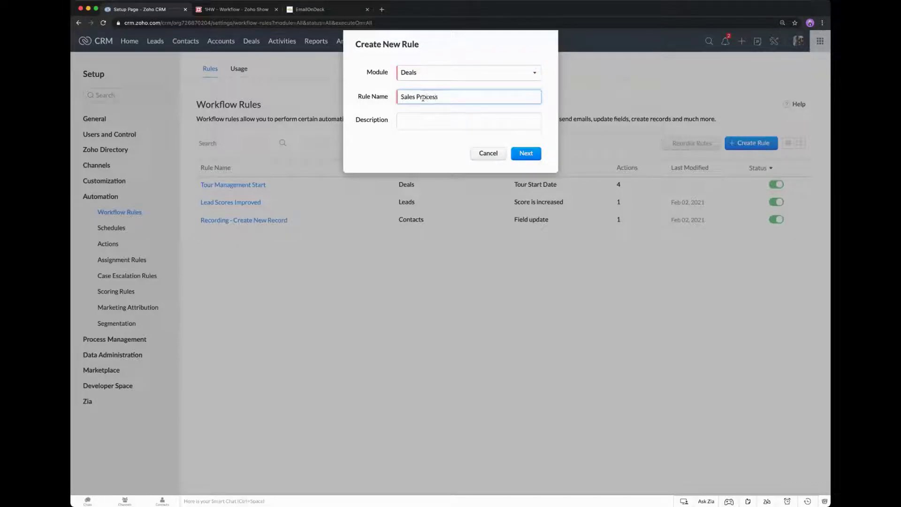
click(529, 157)
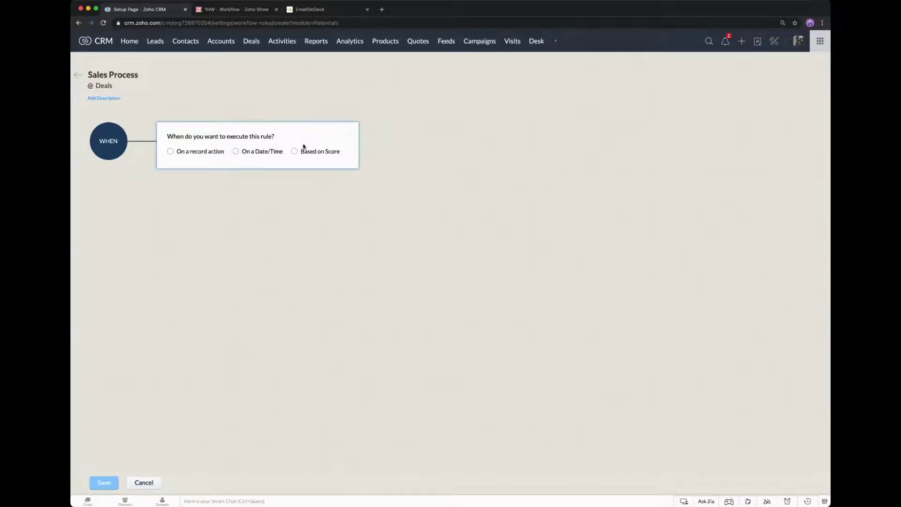
click(171, 152)
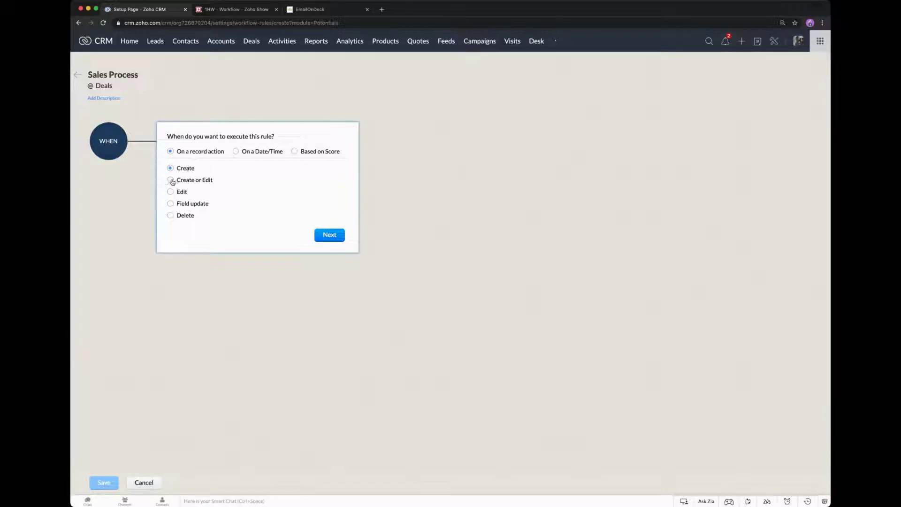
Try the Create or Edit, Edit, Stage field update and Delete options as the rule's record action.
click(171, 181)
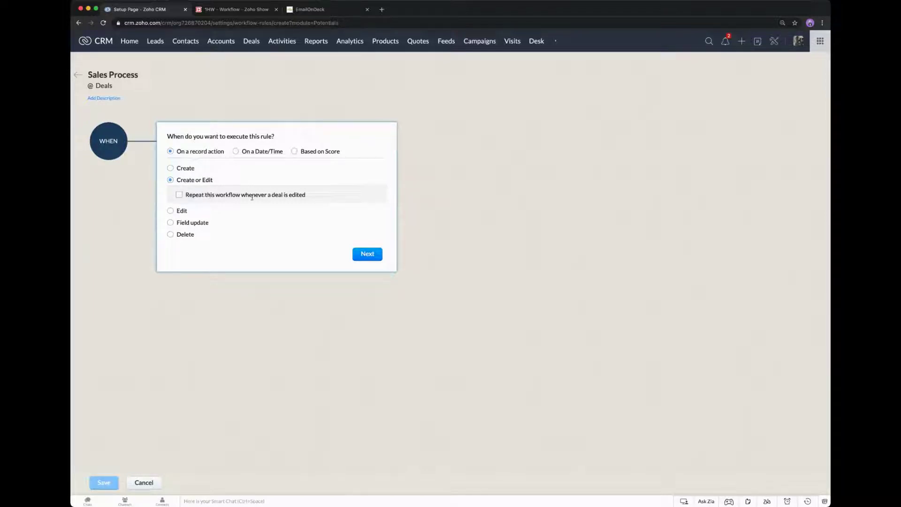
click(180, 195)
click(180, 196)
click(171, 211)
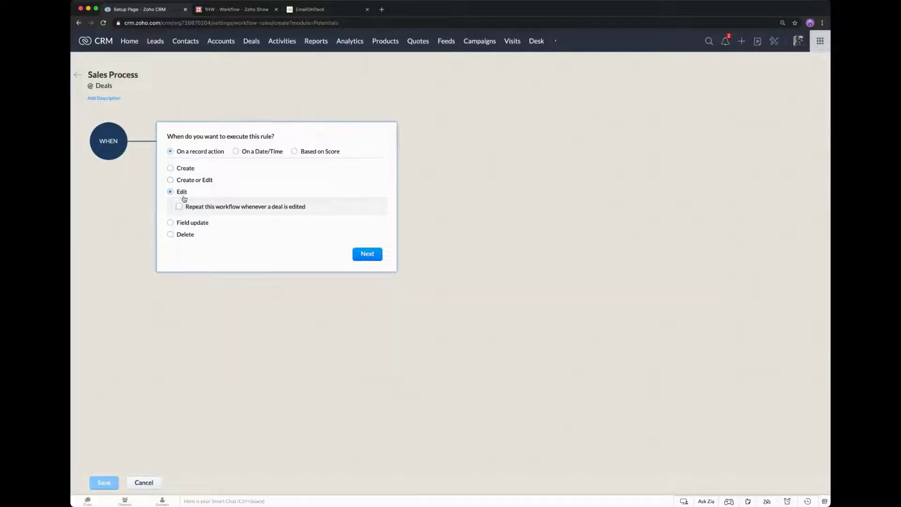
click(170, 223)
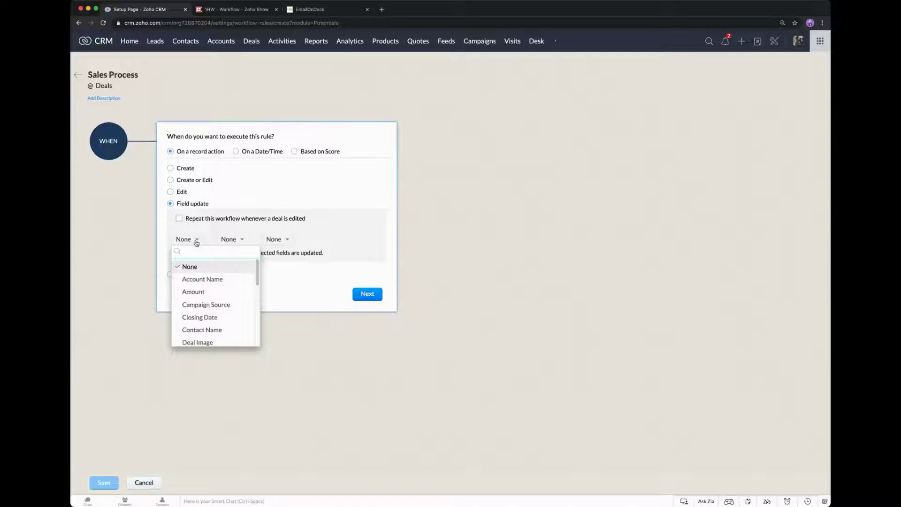
text(stag)
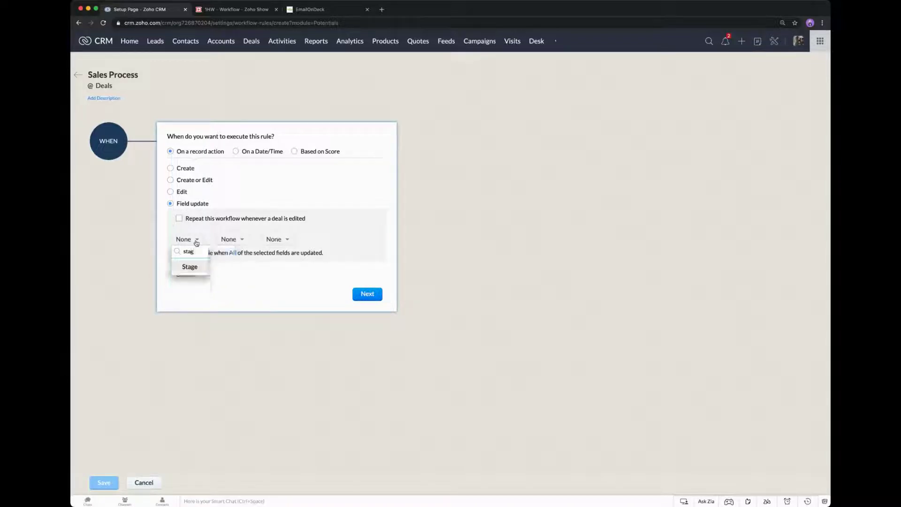
click(193, 269)
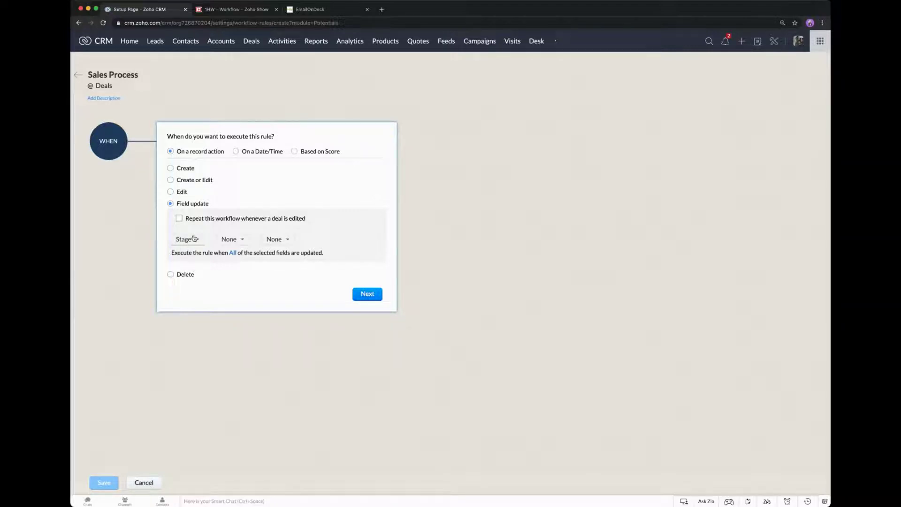
click(171, 276)
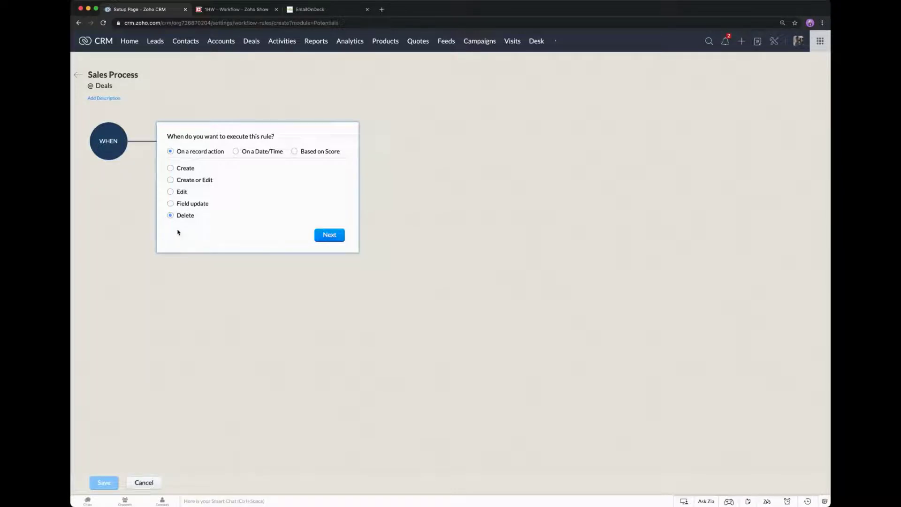
Set the rule to execute when a deal is created or edited, repeating whenever a deal is edited.
click(171, 181)
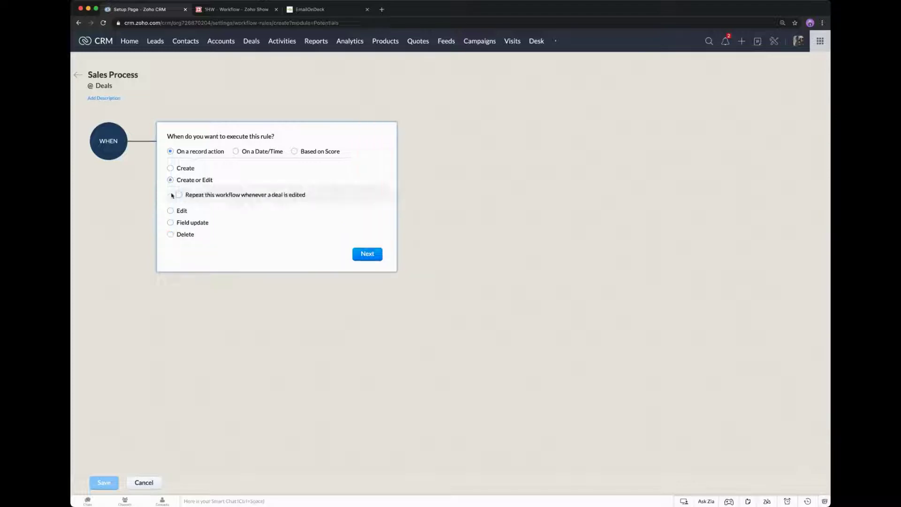
click(179, 195)
click(374, 255)
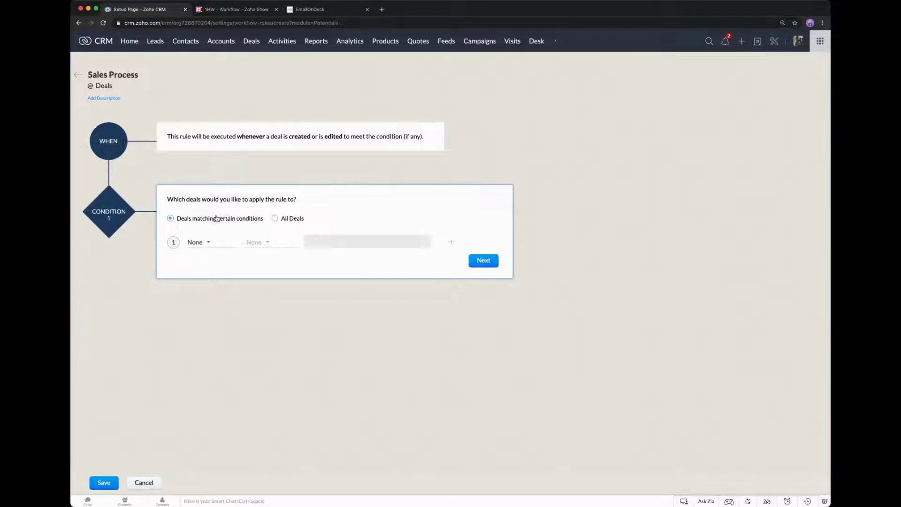
Limit the rule to deals matching certain conditions, with the condition Stage is Qualification.
click(274, 219)
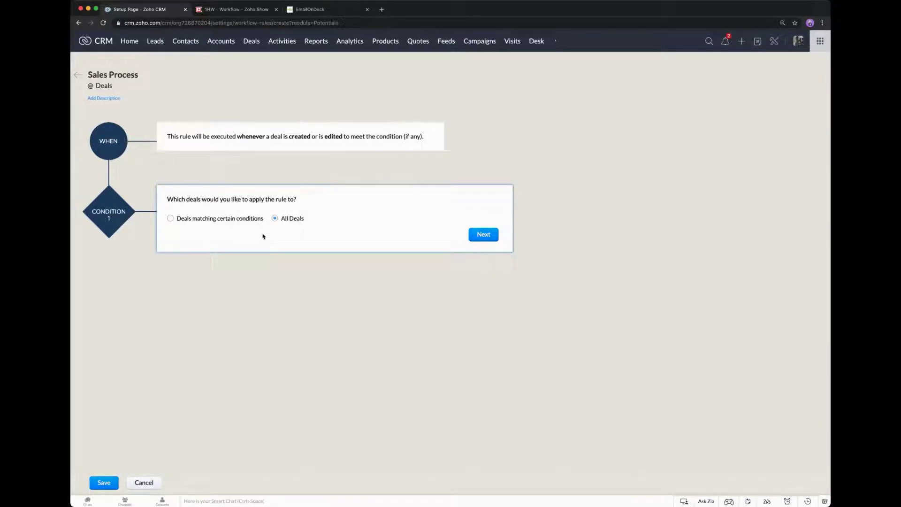
click(171, 218)
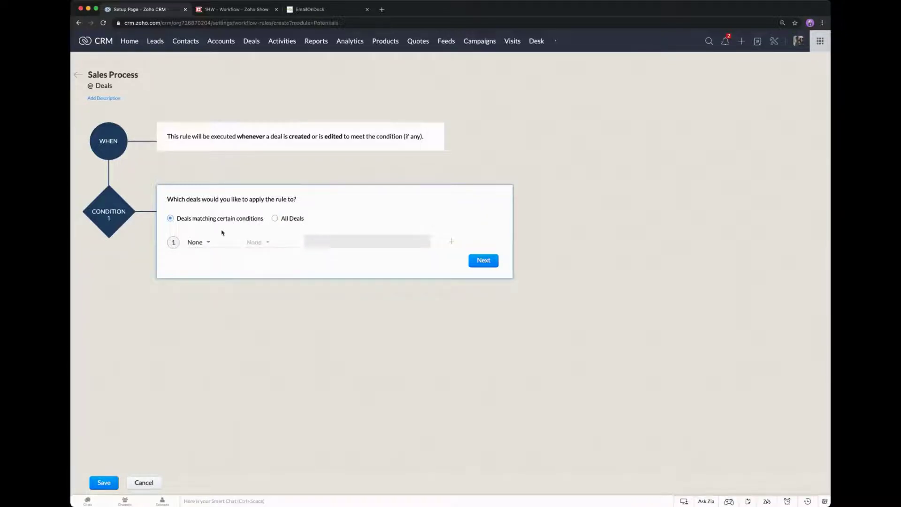
click(206, 245)
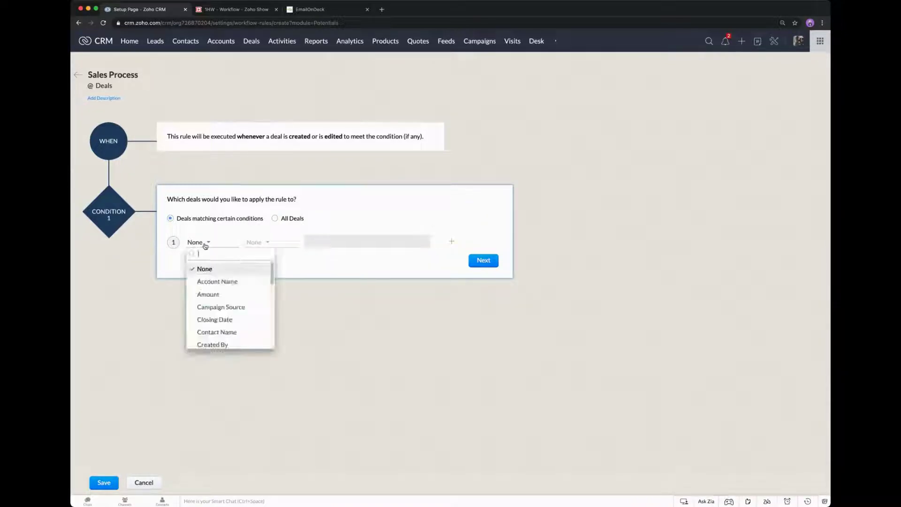
text(stage)
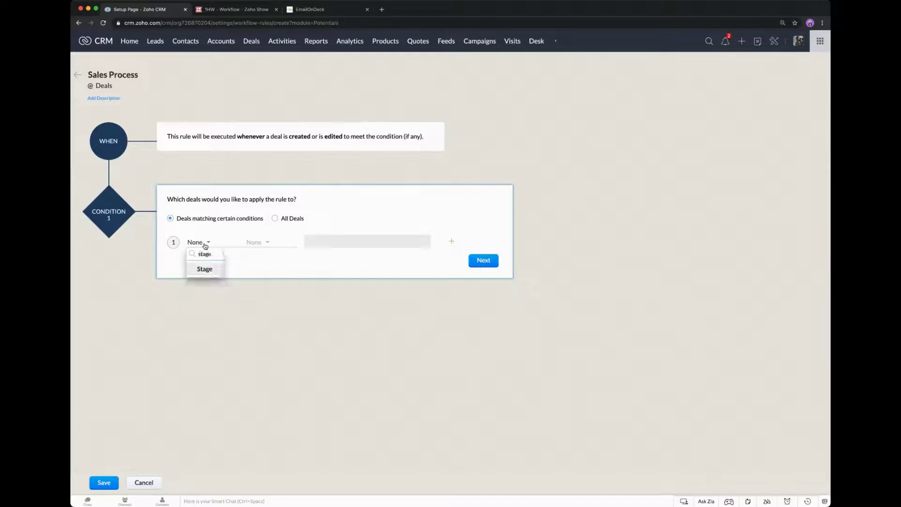
click(205, 269)
click(257, 243)
click(268, 266)
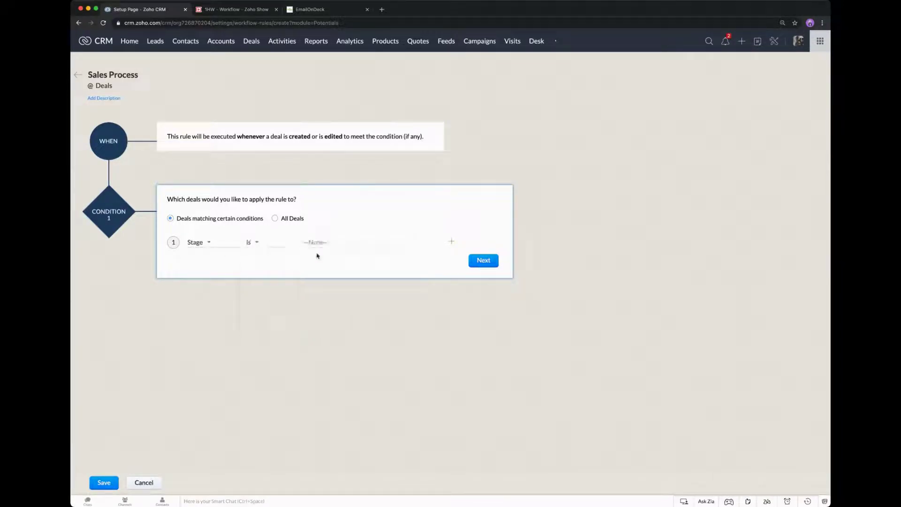
click(349, 243)
click(332, 256)
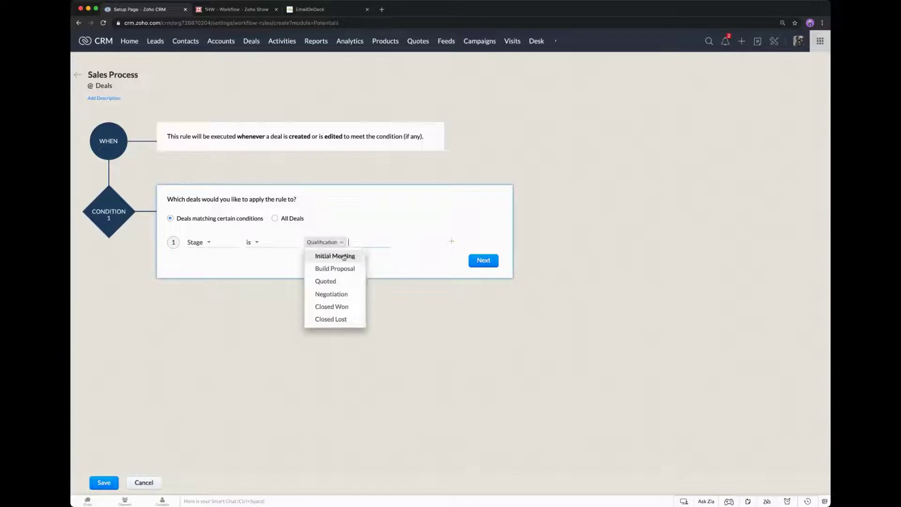
click(277, 263)
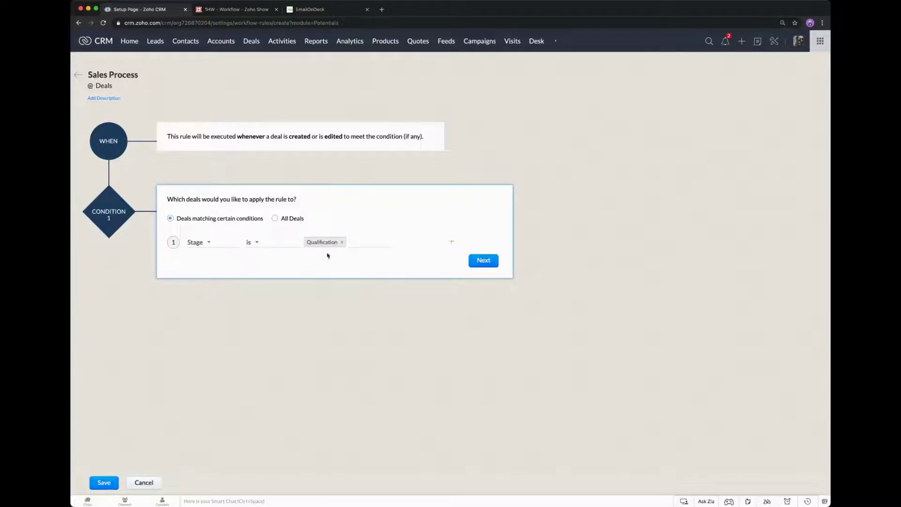
click(479, 261)
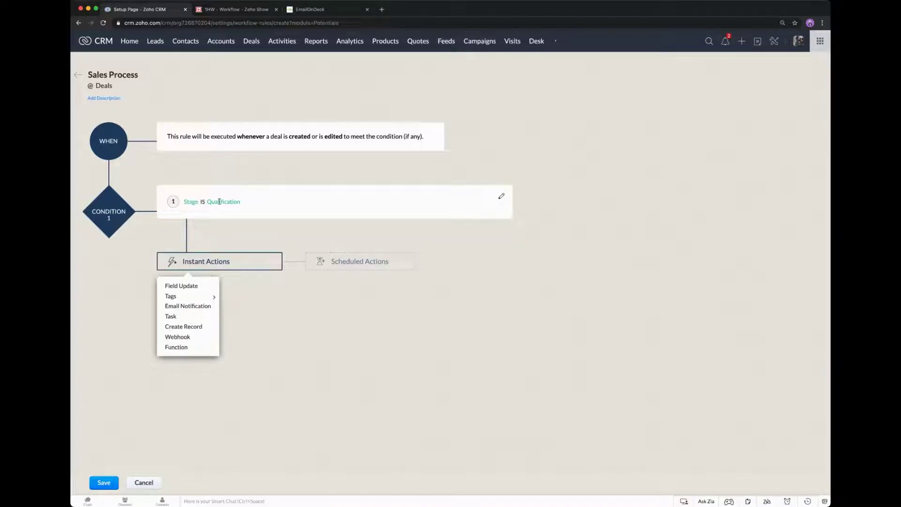
Add a new task as an instant action with the subject "Qualify Deal for ${Accounts.Account Name}", inserting the account name as a merge field.
click(172, 316)
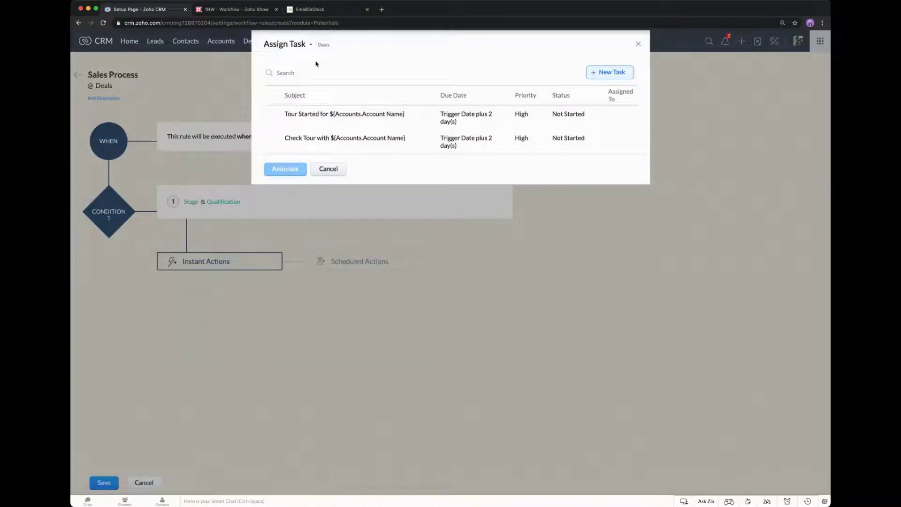
click(609, 73)
click(452, 76)
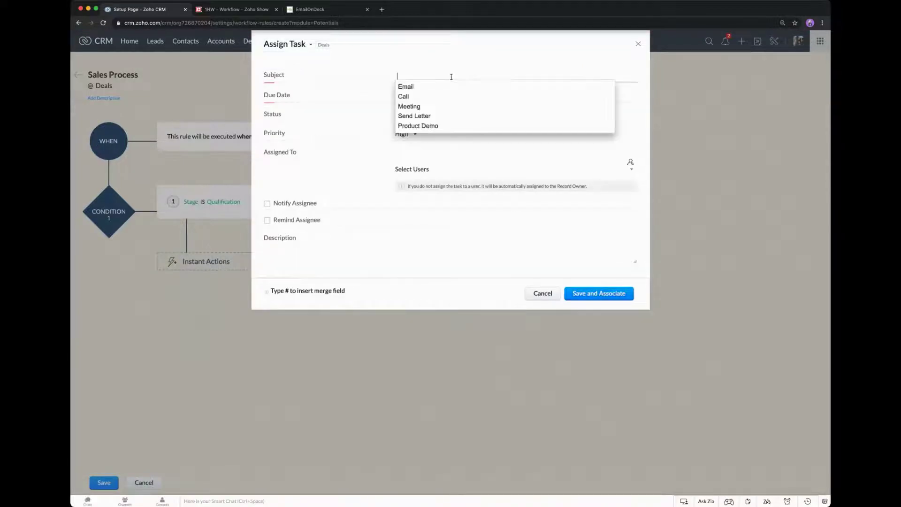
text(Qualify)
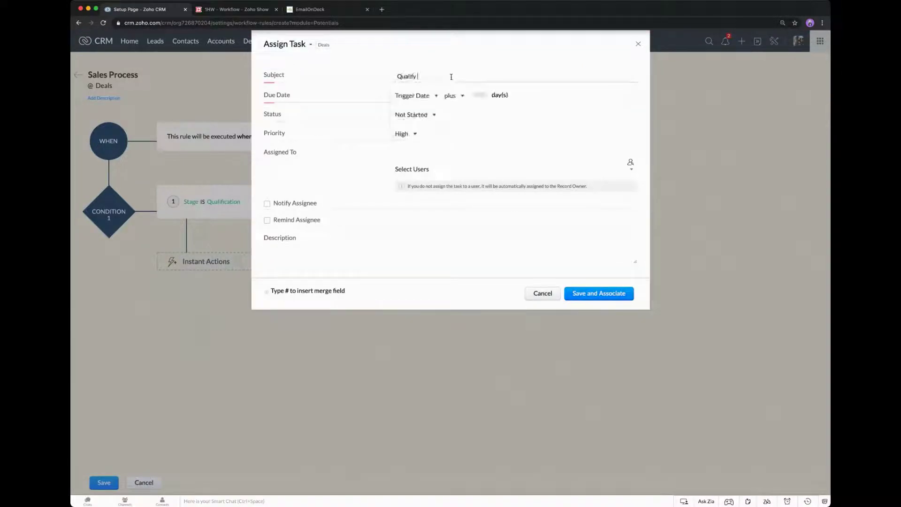
text( Deal for ##)
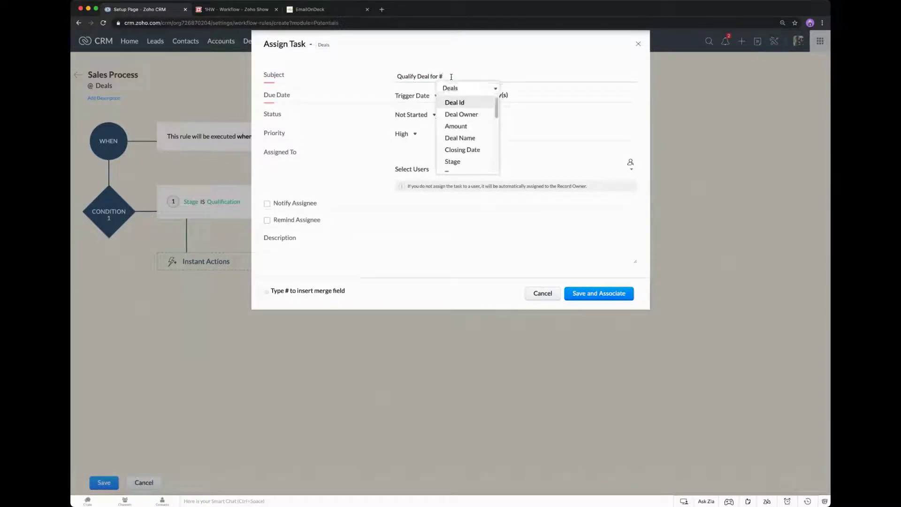
text(acc)
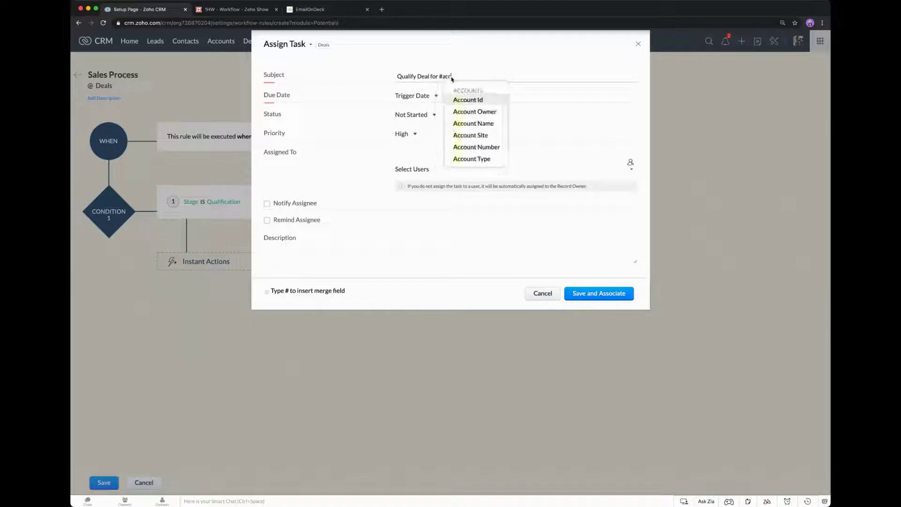
click(488, 123)
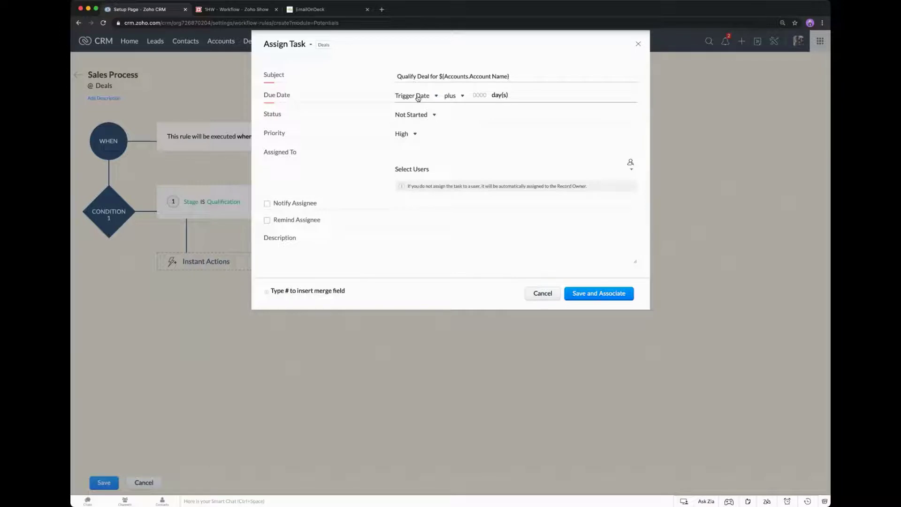
Make the task due on the trigger date plus 2 days, associate it with the rule, and save the Sales Process rule.
click(486, 98)
text(2)
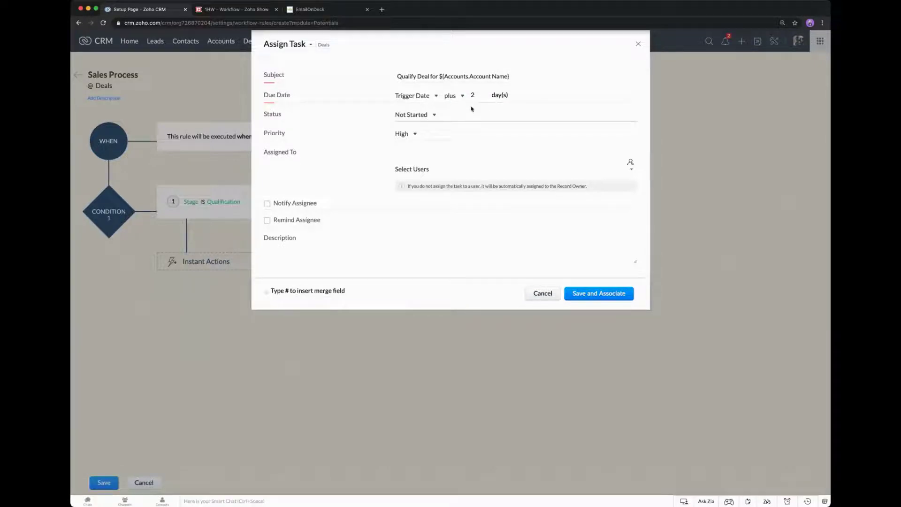
click(415, 116)
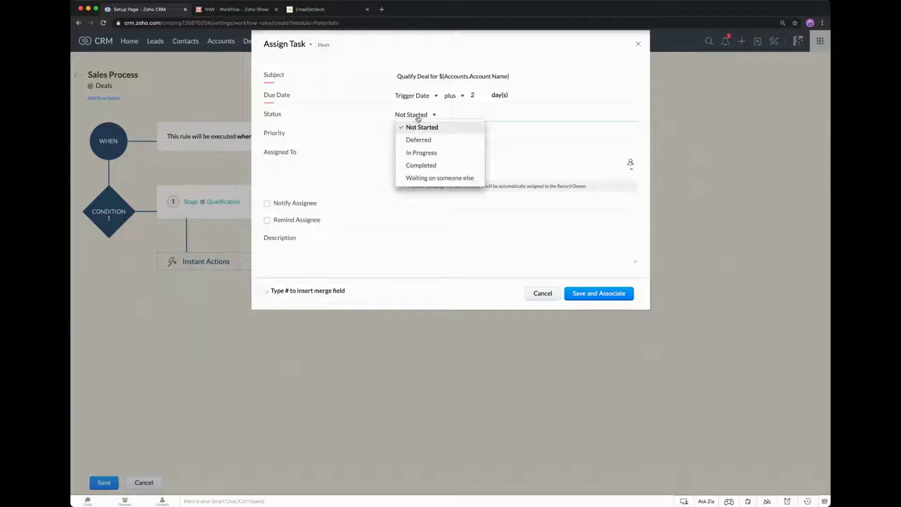
click(263, 114)
click(409, 135)
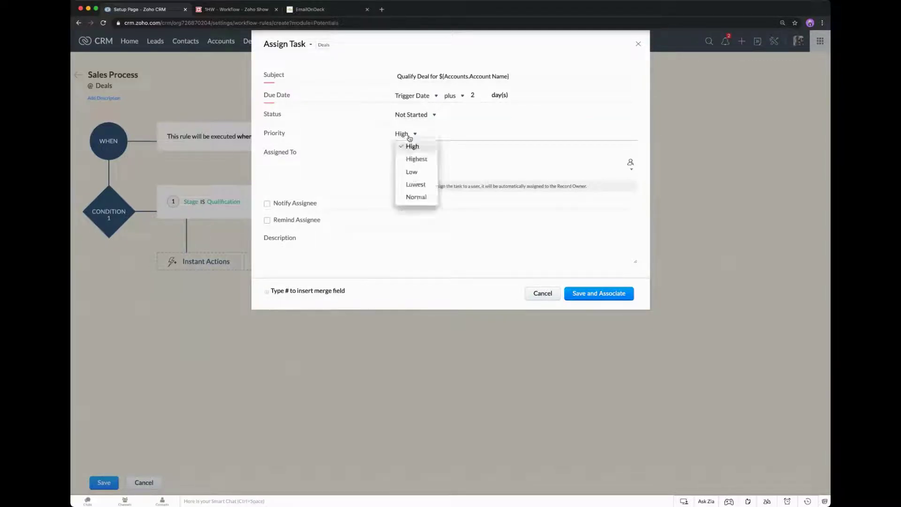
click(302, 145)
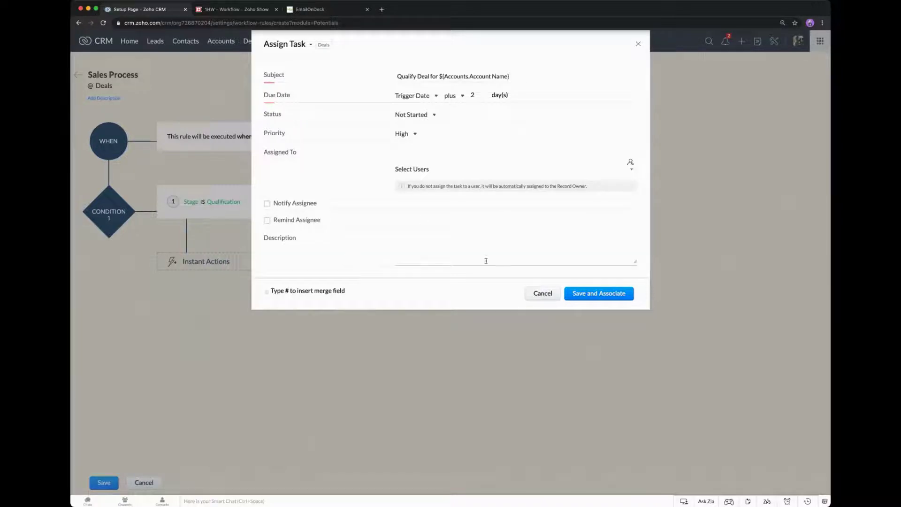
click(620, 294)
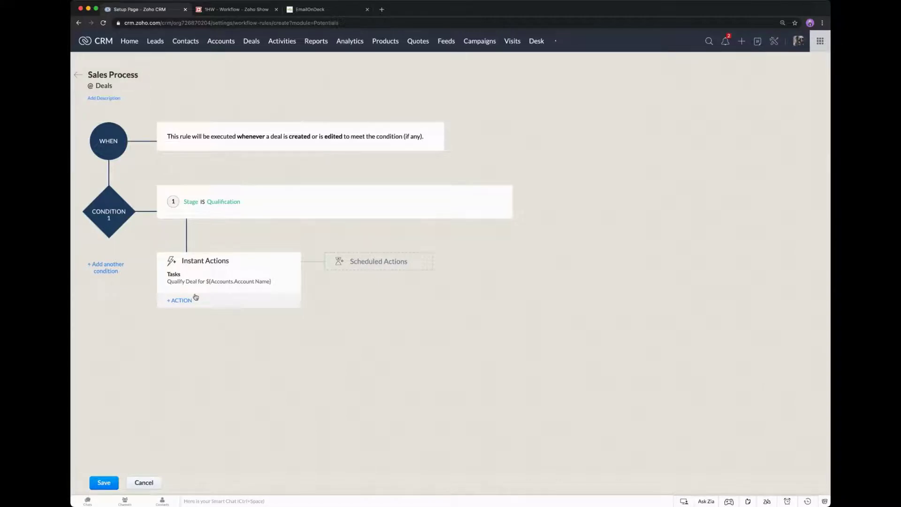
click(106, 481)
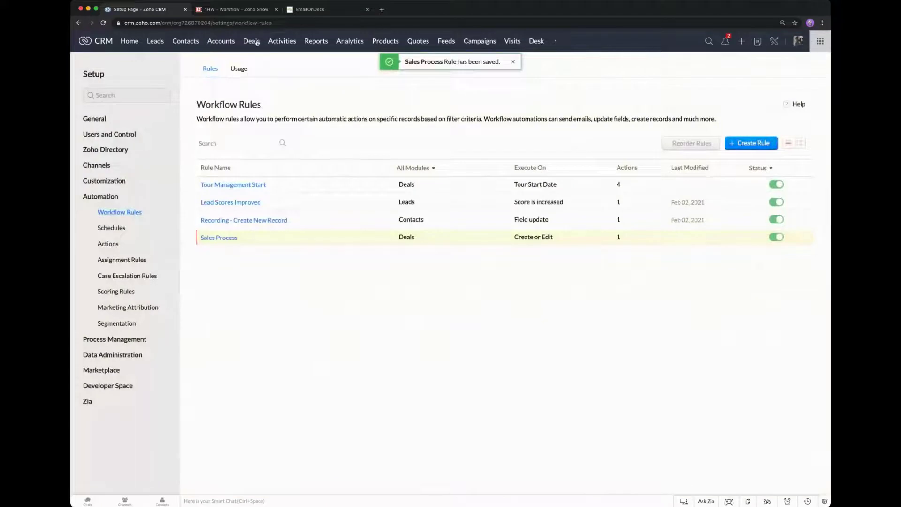
Start a new deal named Gigs in London for the account The Who.
click(253, 42)
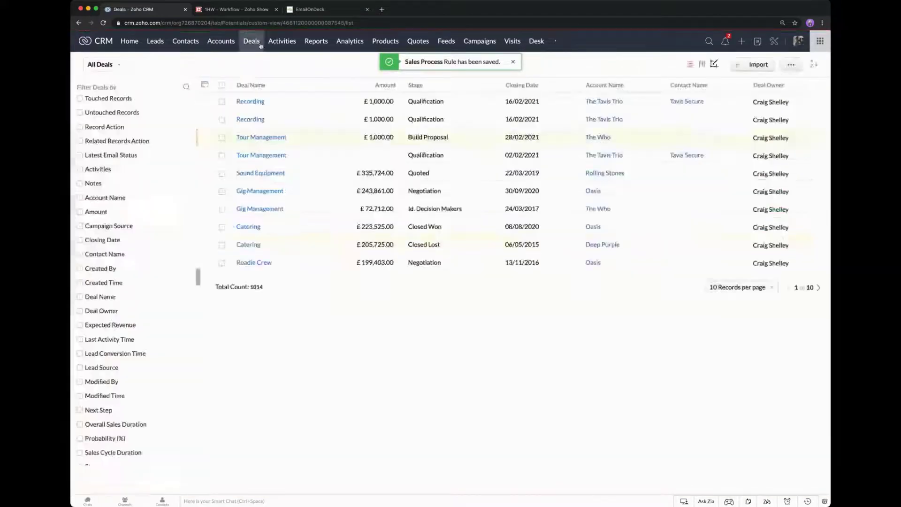
click(736, 64)
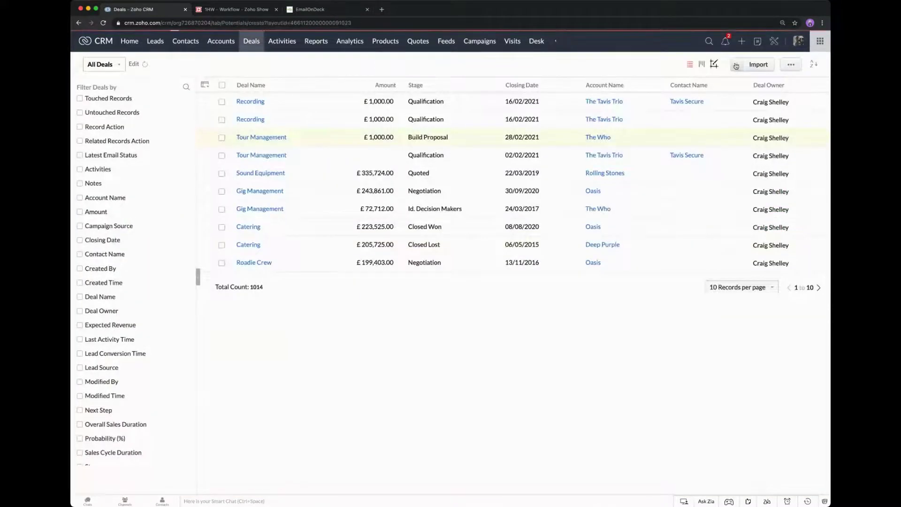
click(251, 144)
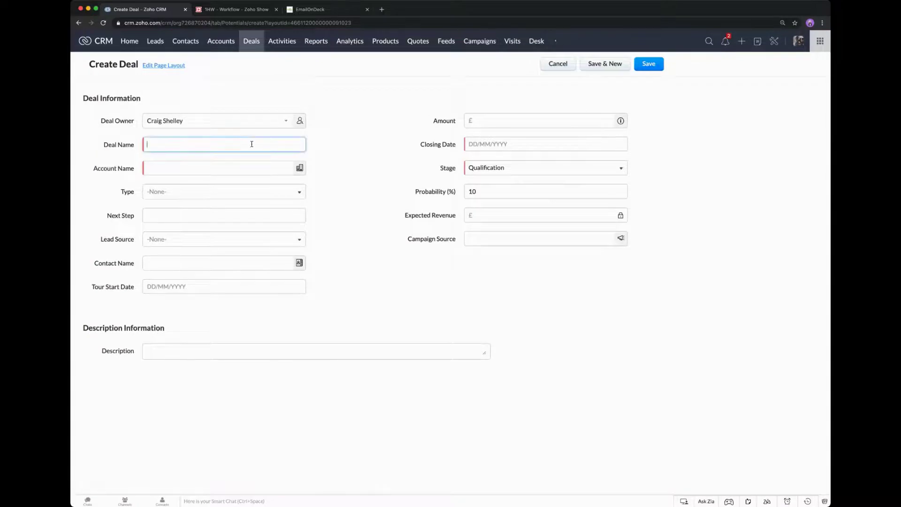
text(Gigs in London)
click(236, 168)
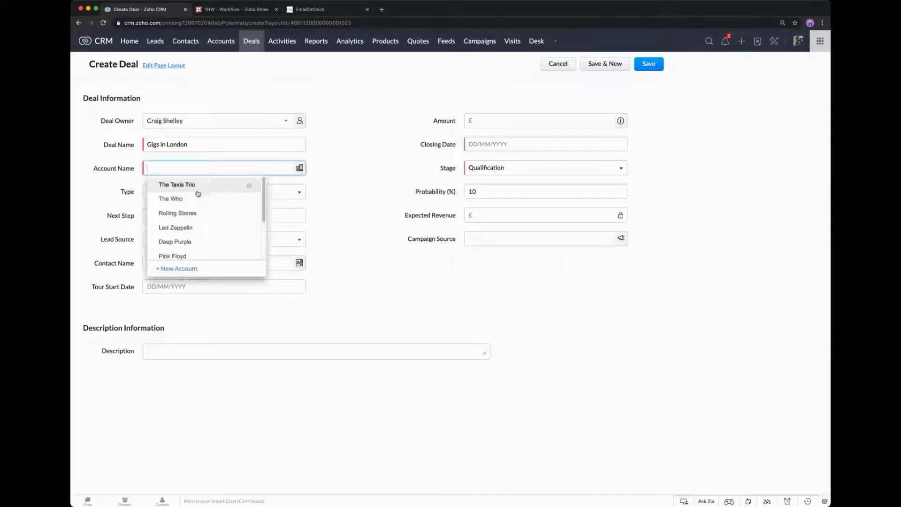
click(197, 198)
Give the new deal an amount of £100000 and a closing date of 28/02/2021, and save it.
click(498, 119)
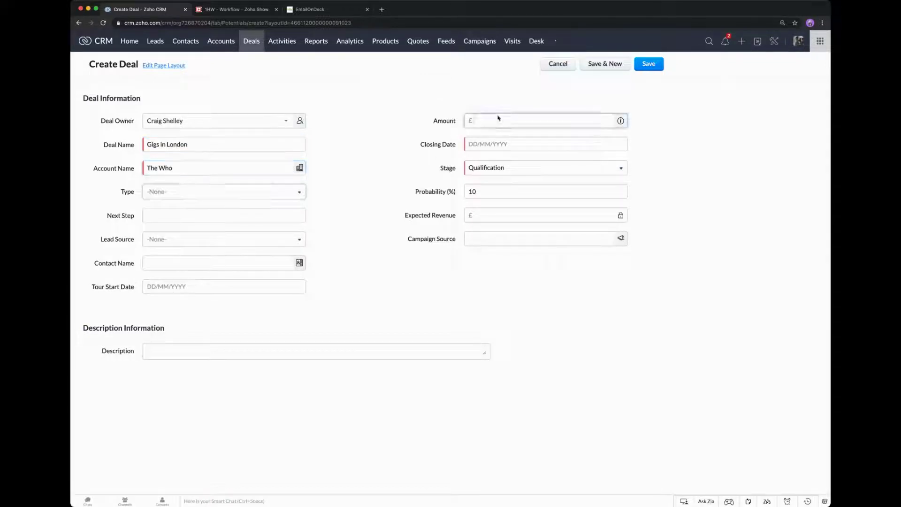
text(100000)
click(503, 142)
click(545, 214)
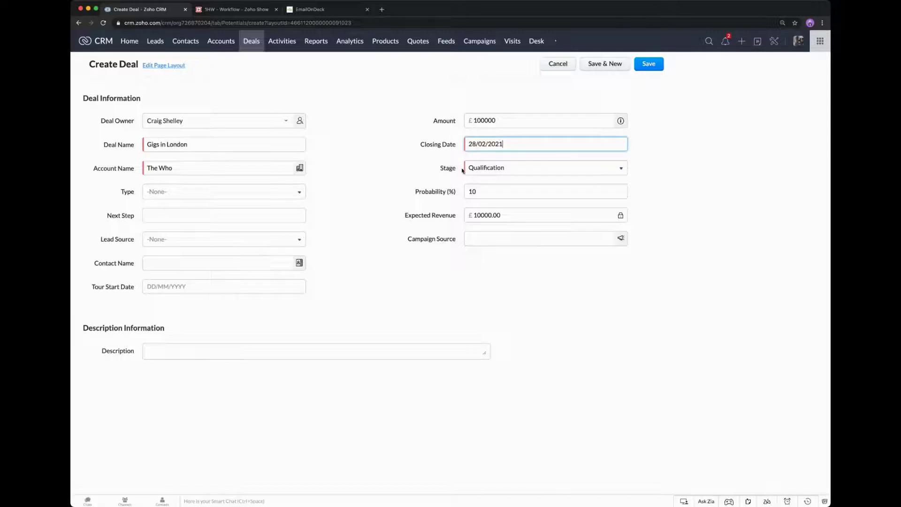
click(656, 70)
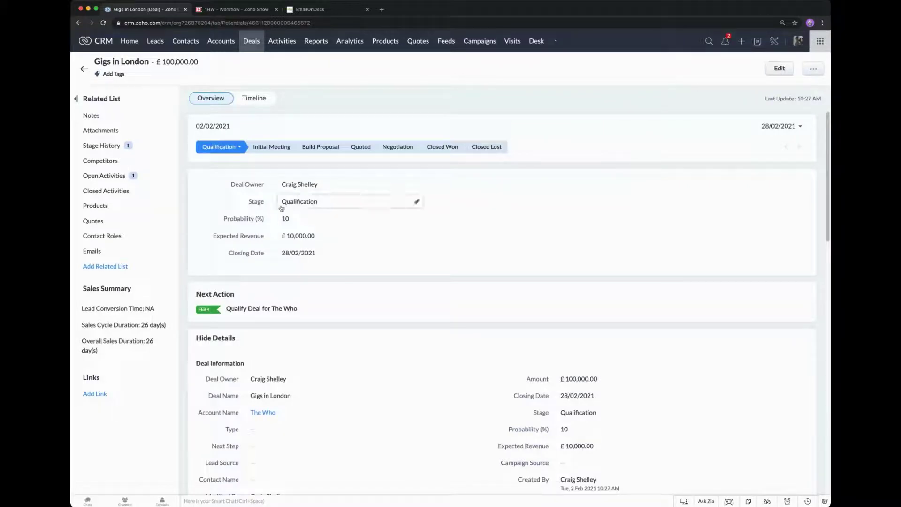
Check the Gigs in London deal's open activities and its timeline history for the task assigned by the workflow.
click(113, 176)
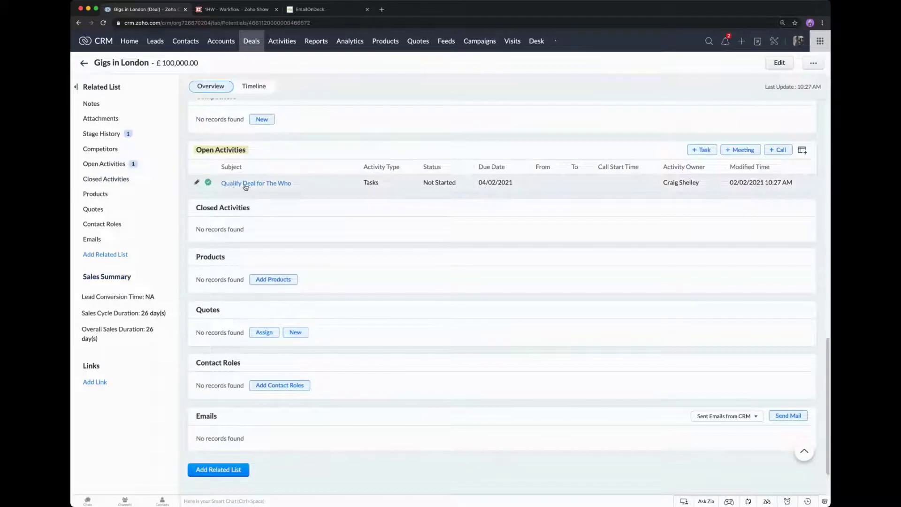
scroll(317, 188, up, 15)
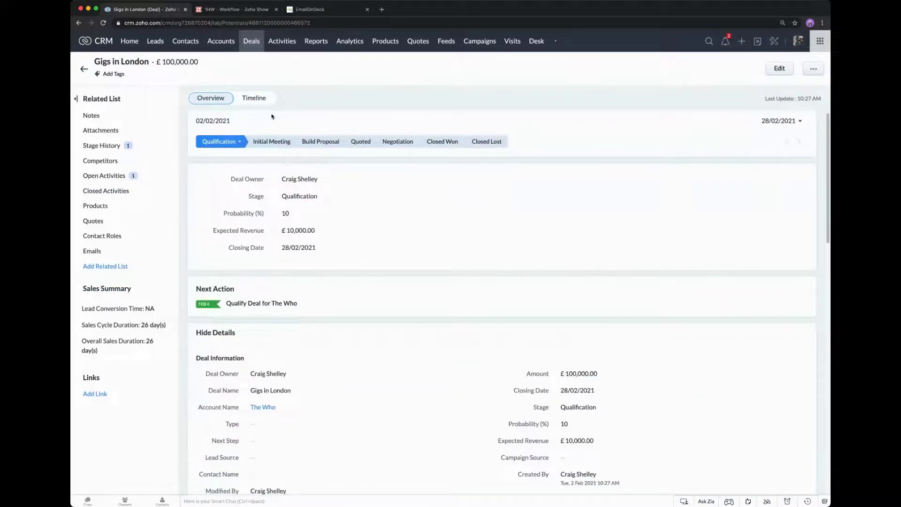
click(262, 99)
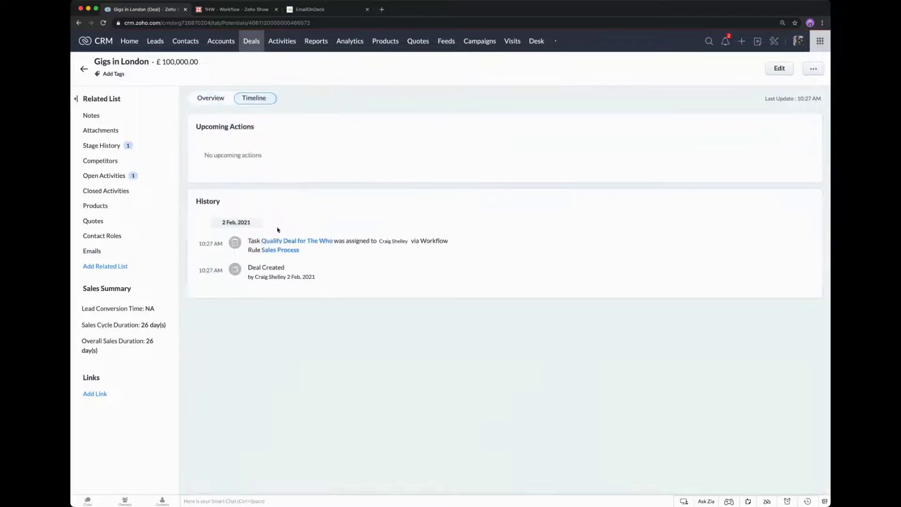
drag(274, 267, 284, 267)
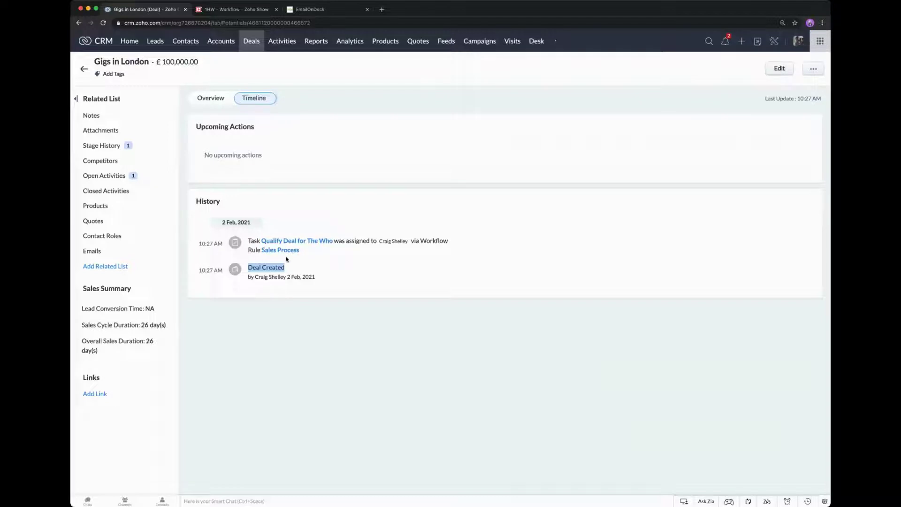
Move the Gig Management deal for Oasis from the Negotiation stage to Qualification and reload its record.
click(252, 44)
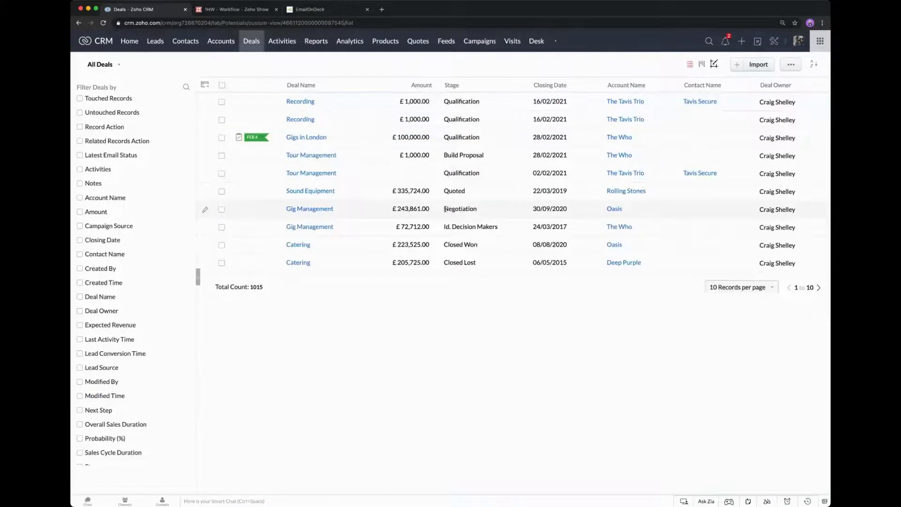
drag(445, 208, 476, 208)
click(323, 209)
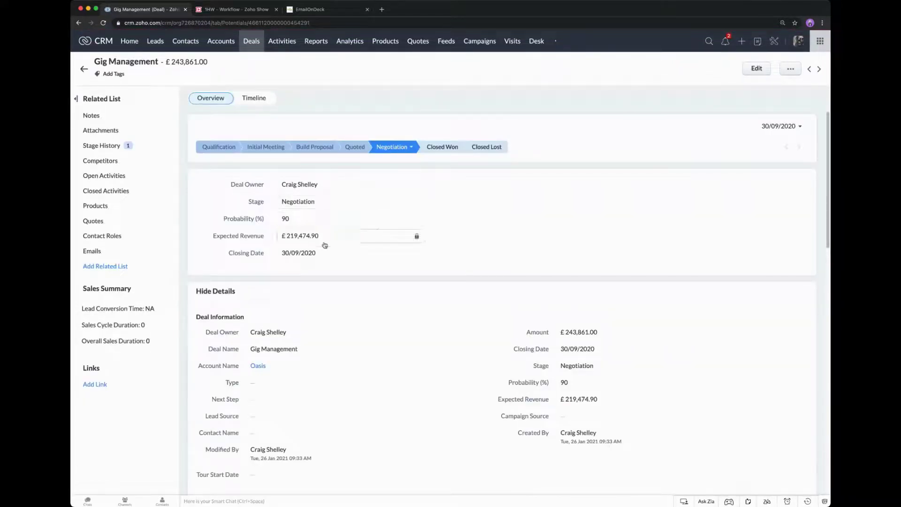
click(221, 150)
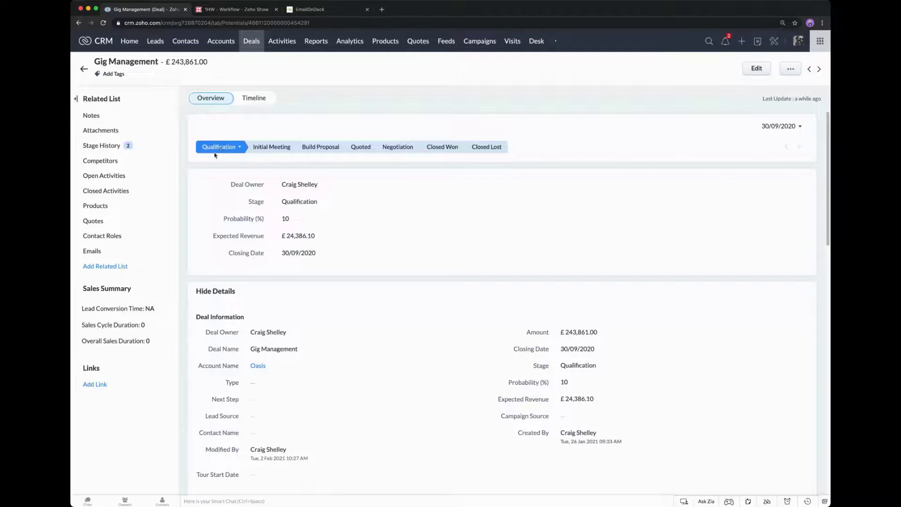
click(103, 23)
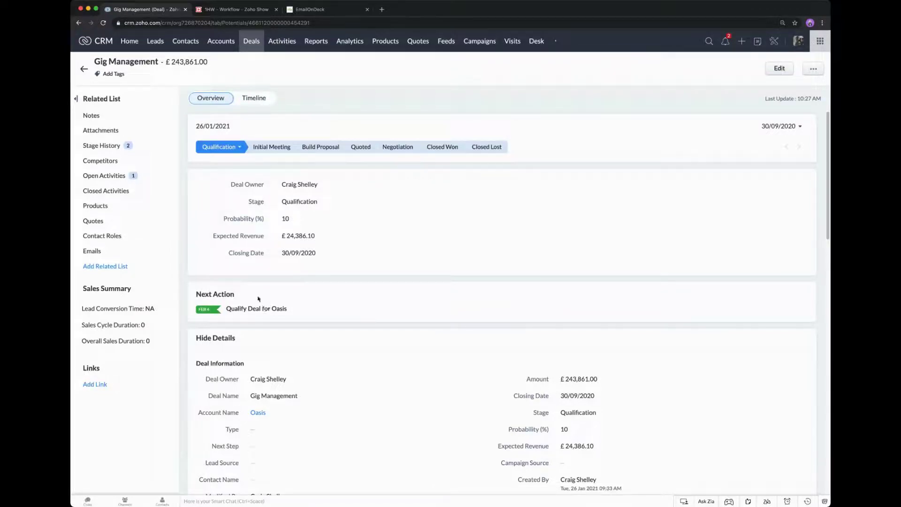
Check the Gig Management deal's timeline history for the task assigned by the workflow rule, and return to its overview.
click(249, 98)
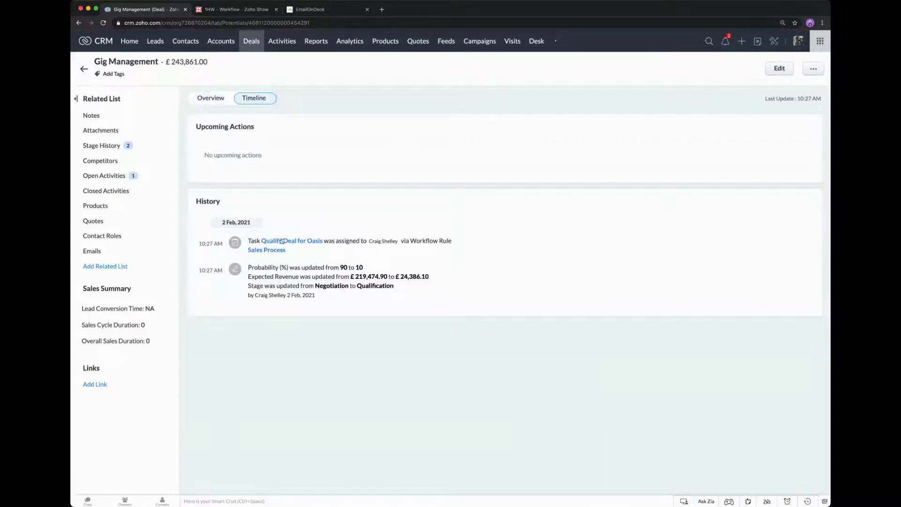
click(216, 100)
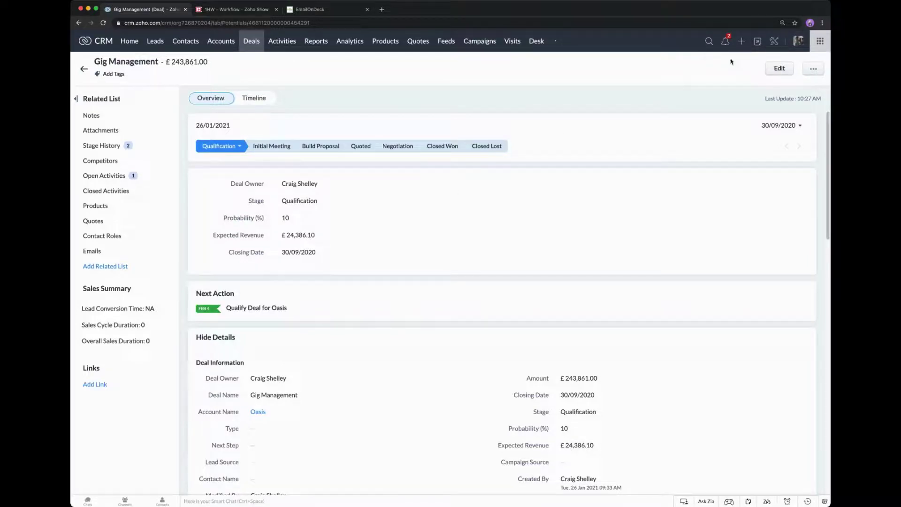
Open the Sales Process workflow rule from the automation setup.
click(773, 41)
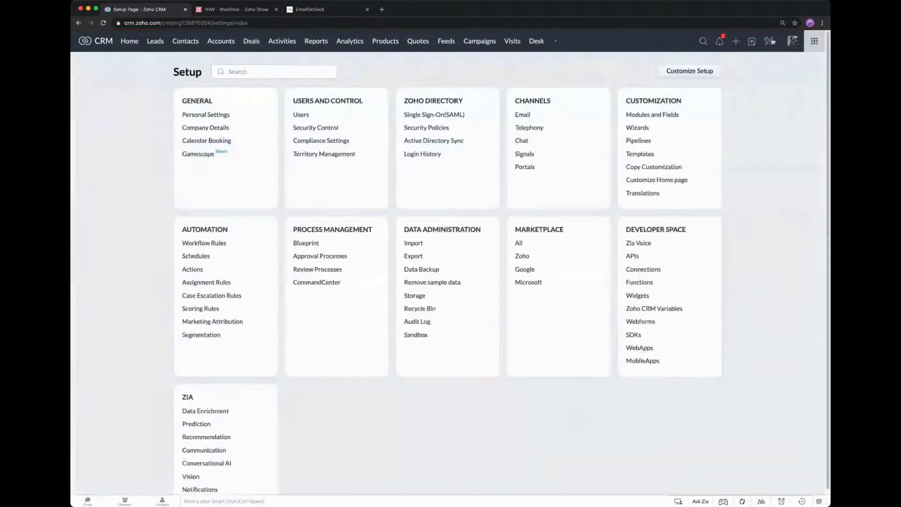
click(214, 244)
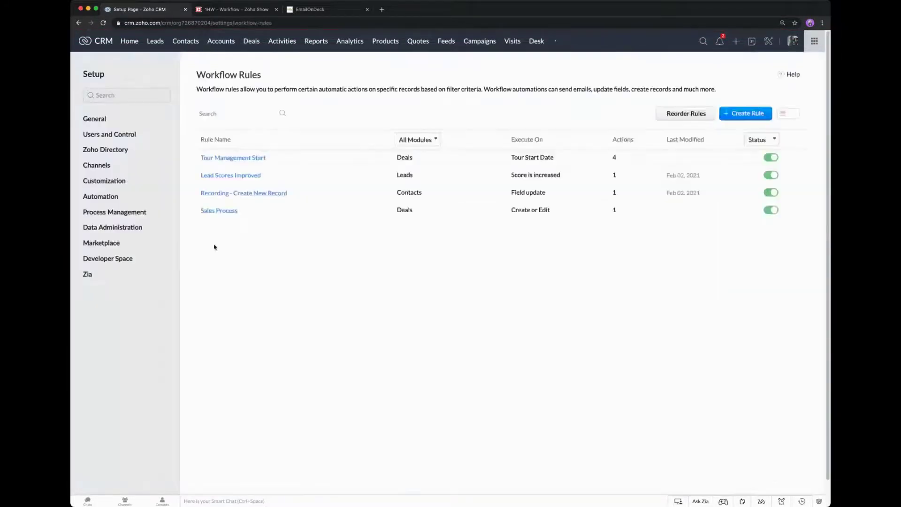
click(230, 241)
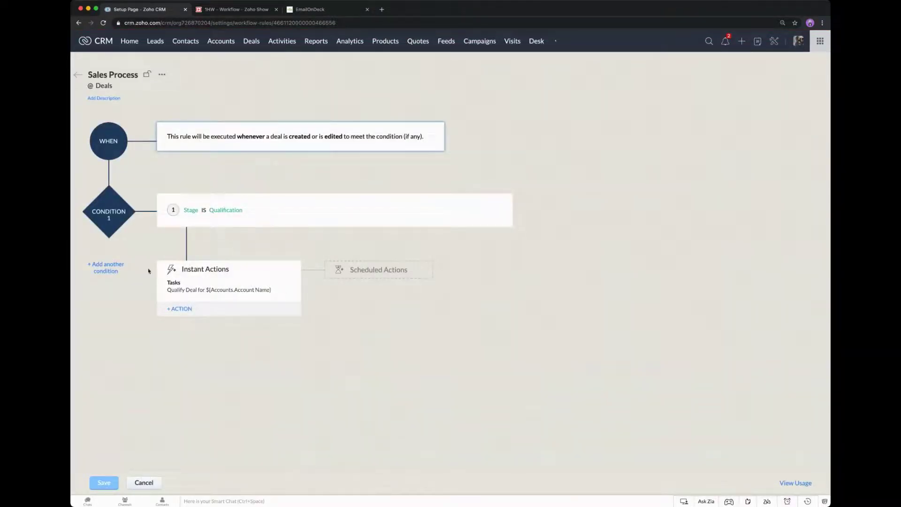
Add a second condition to the Sales Process rule for deals whose Stage is Initial Meeting.
click(107, 268)
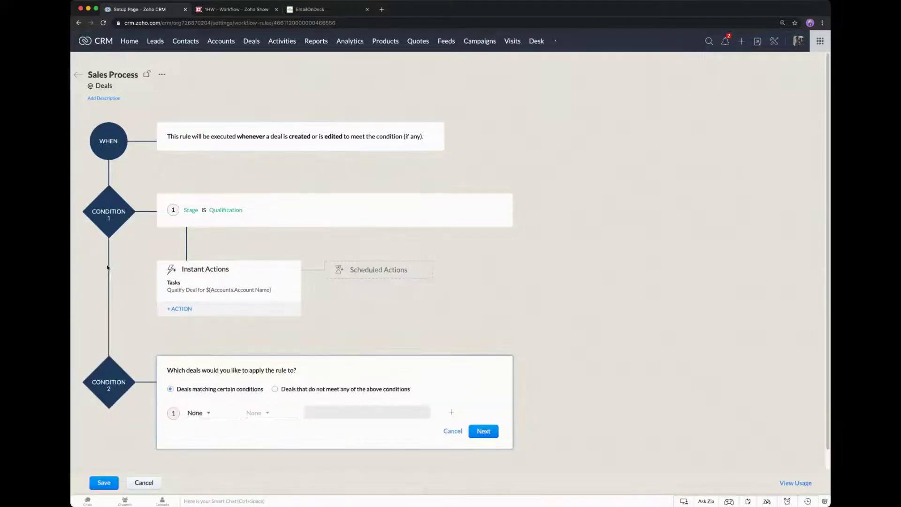
scroll(158, 249, down, 1)
click(209, 364)
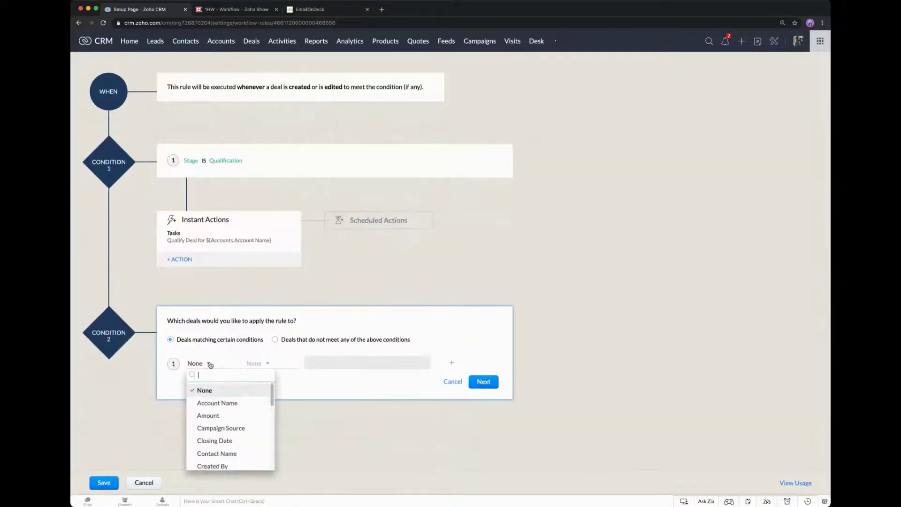
text(stage)
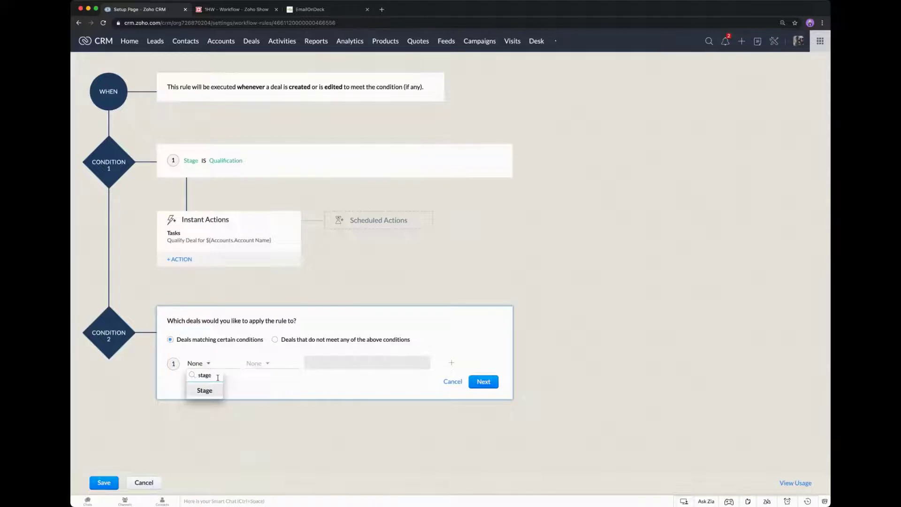
click(212, 393)
click(257, 389)
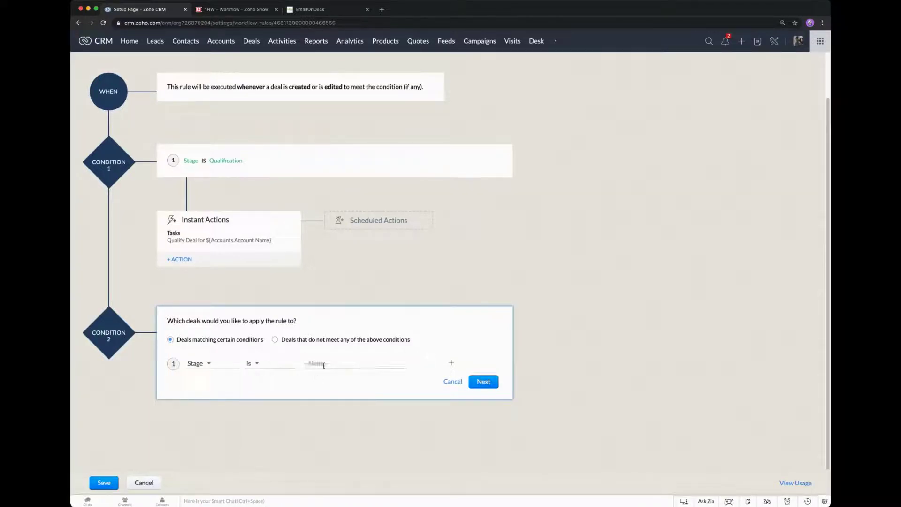
click(323, 365)
click(335, 389)
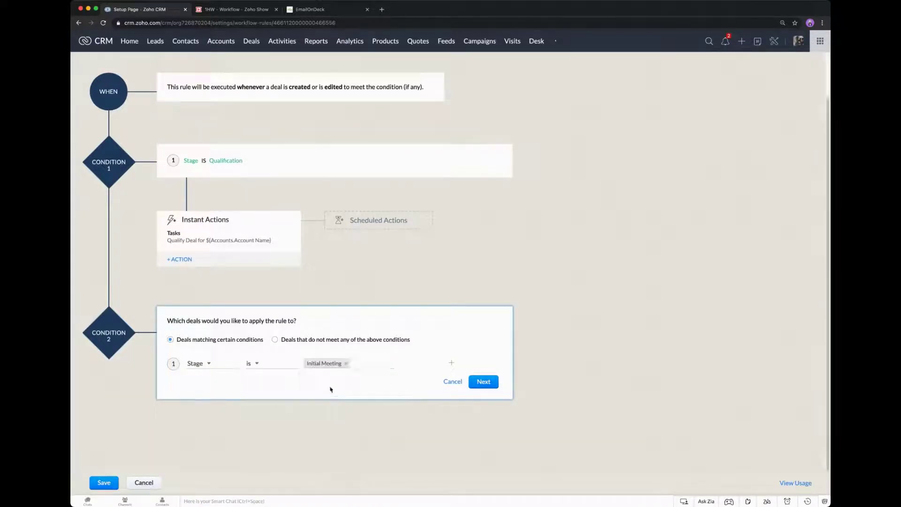
click(483, 383)
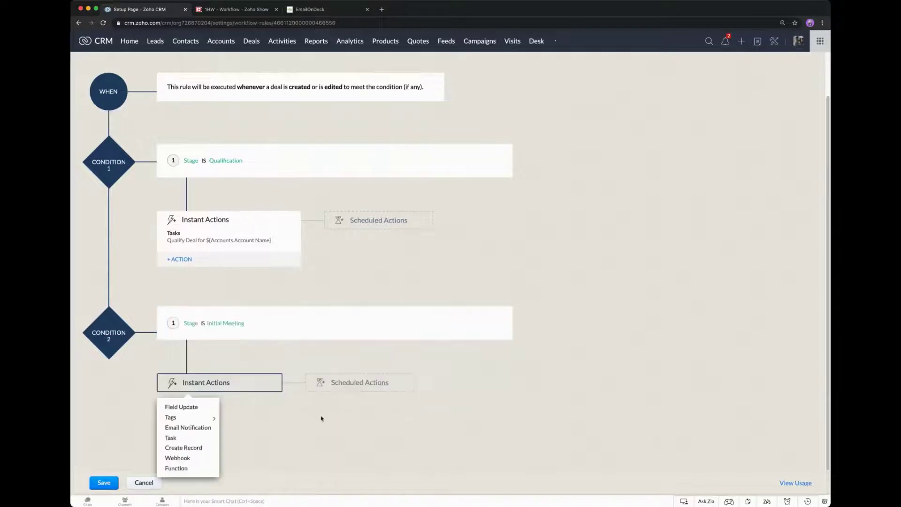
Start a new task as condition 2's instant action with the subject "Set up Initial Meeting with ${Accounts.Account Name}".
click(184, 438)
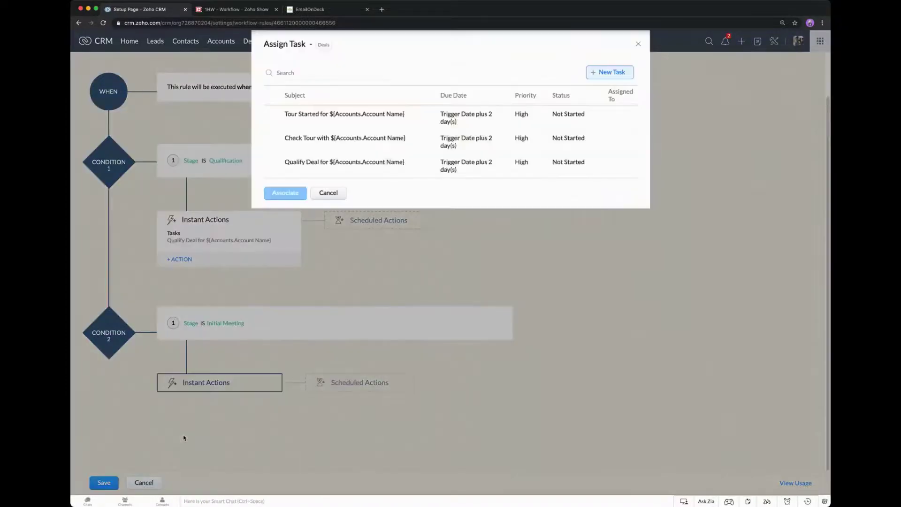
click(593, 74)
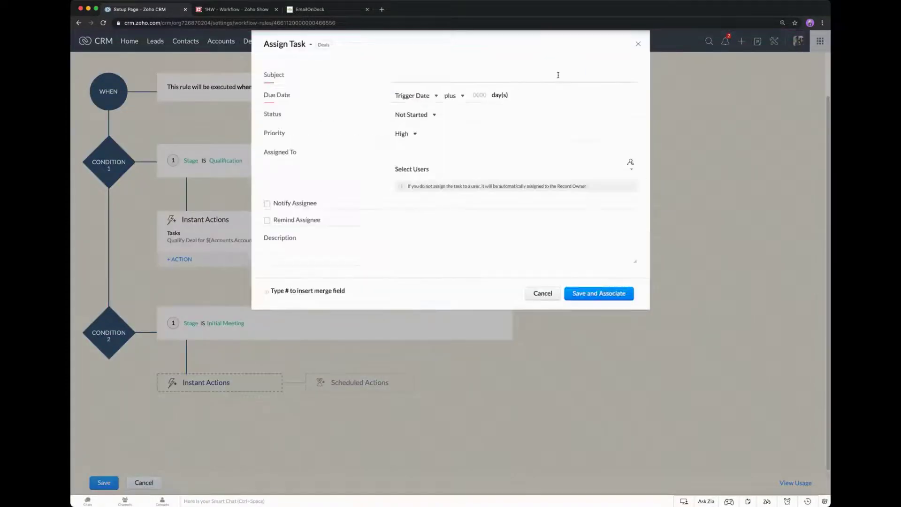
text(Set up Initial Meeting wi)
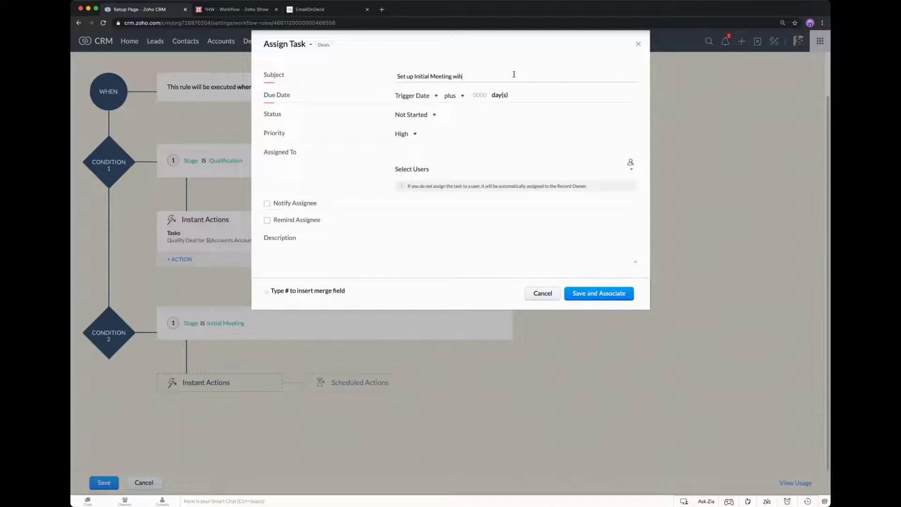
text(th #acc)
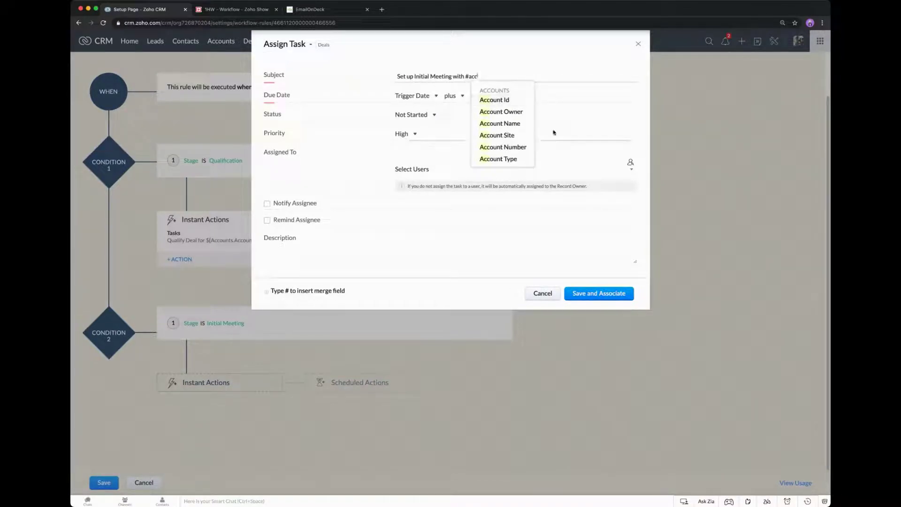
click(504, 120)
Make the task due 7 days after the trigger date, assign it to the first listed user, and save and associate it.
click(479, 96)
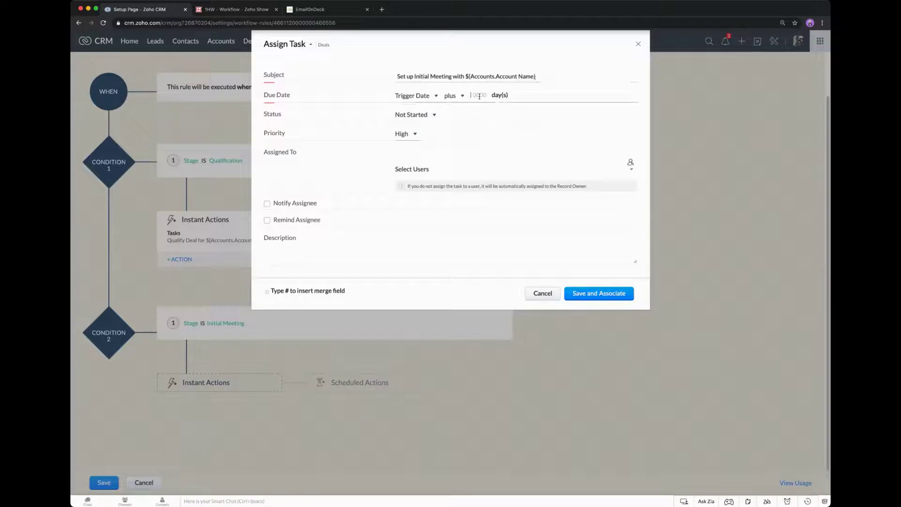
text(7)
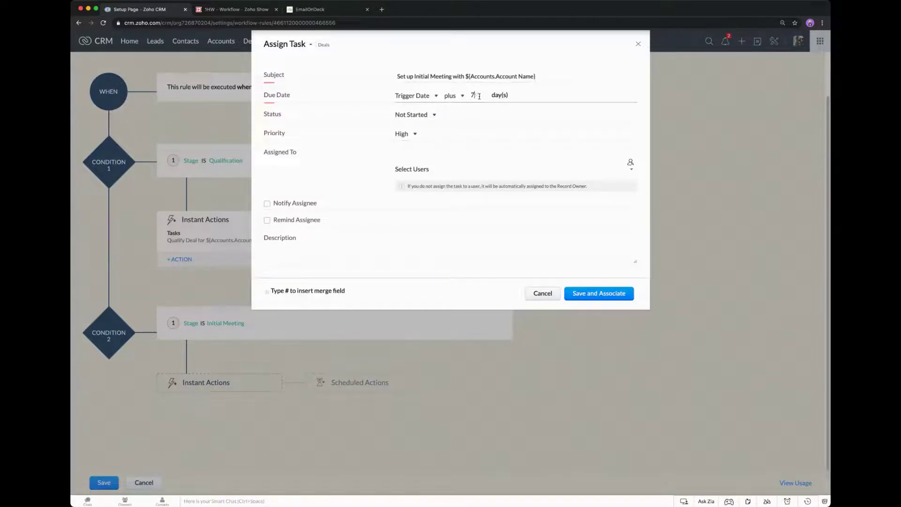
click(428, 117)
click(376, 126)
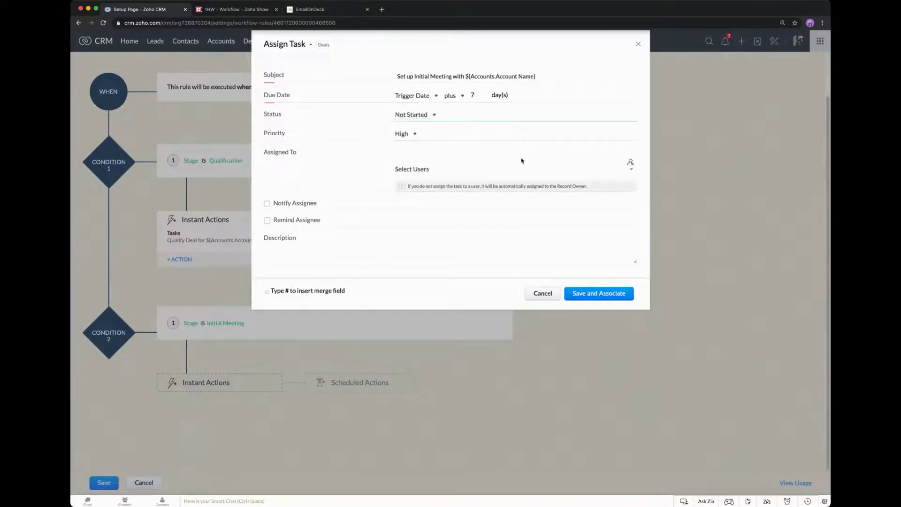
click(631, 169)
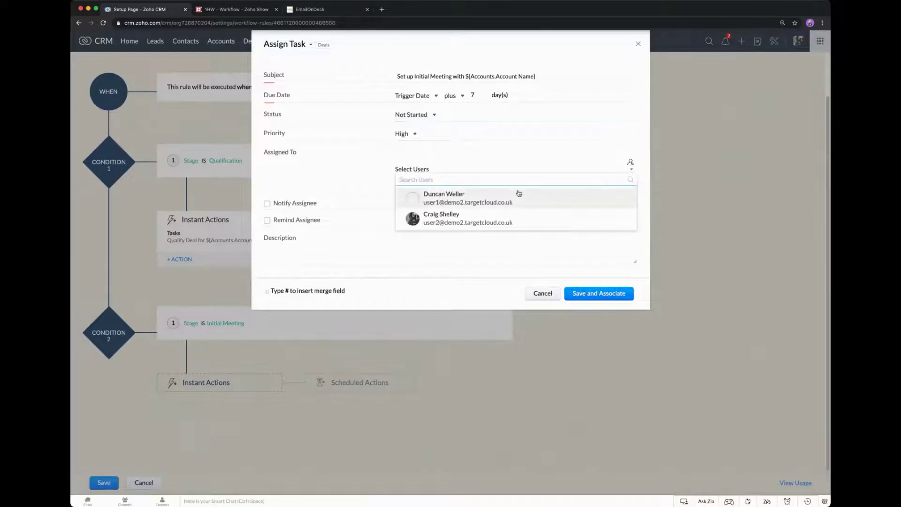
click(458, 200)
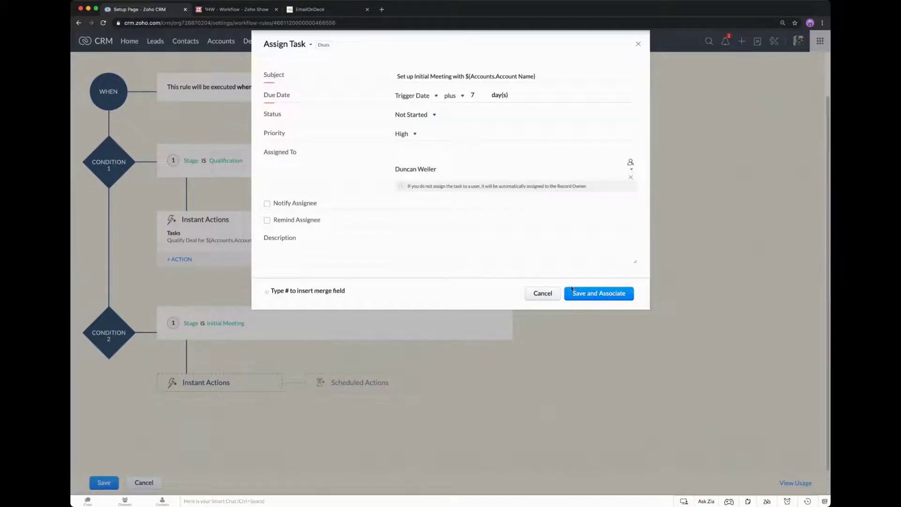
click(593, 296)
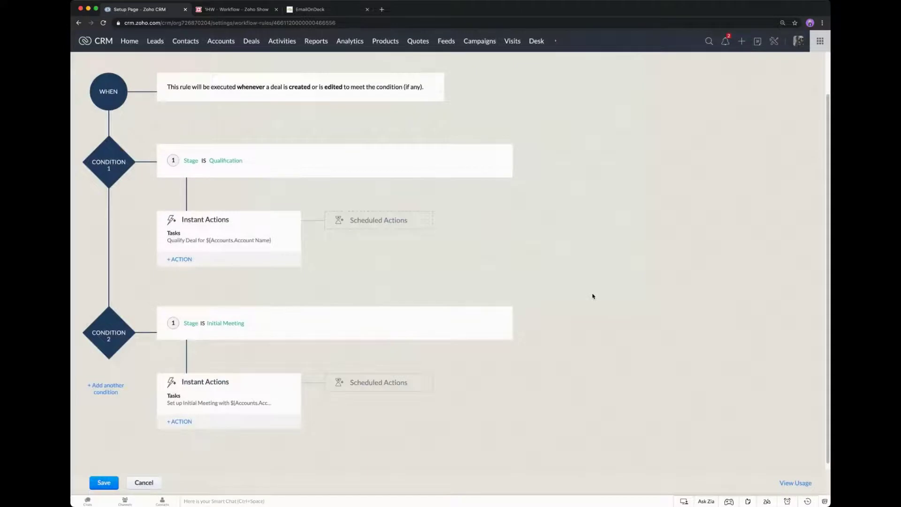
click(186, 422)
scroll(302, 410, down, 2)
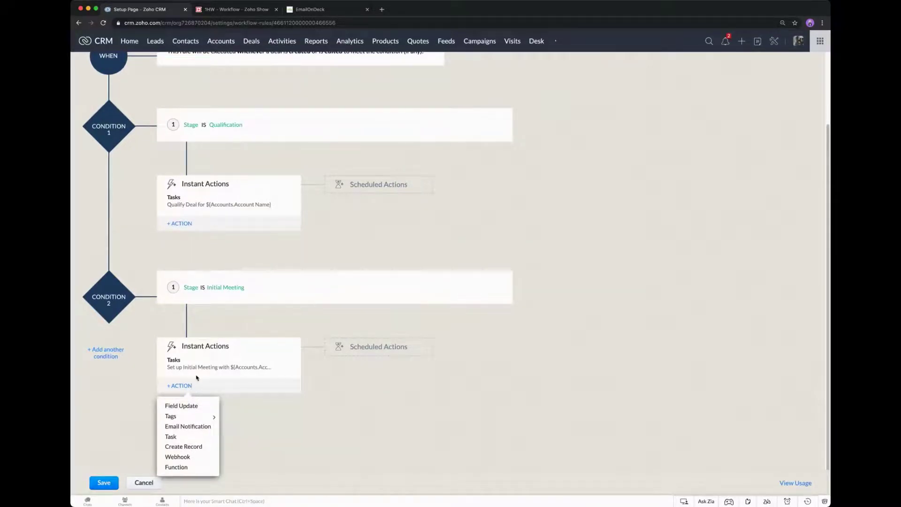
click(177, 437)
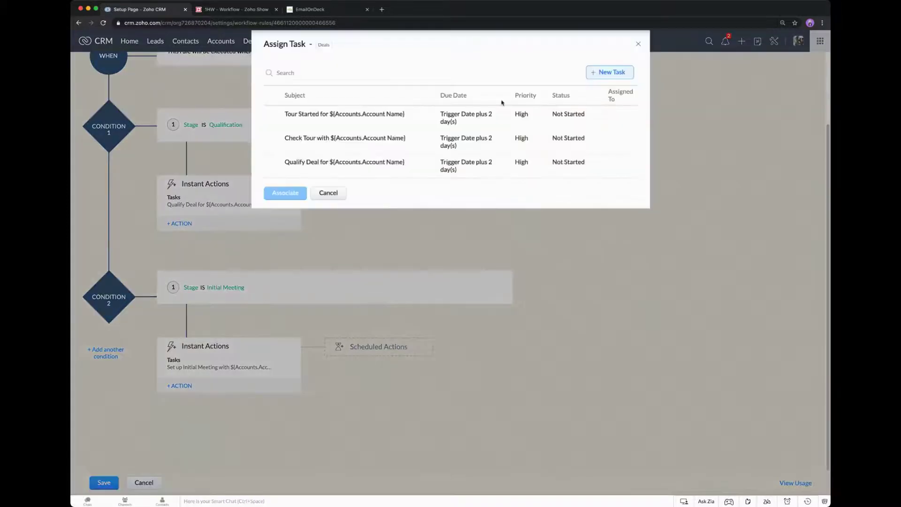
click(638, 44)
Add an instant action to condition 2 that adds the new tag Initial Meeting, and save the Sales Process rule.
click(182, 386)
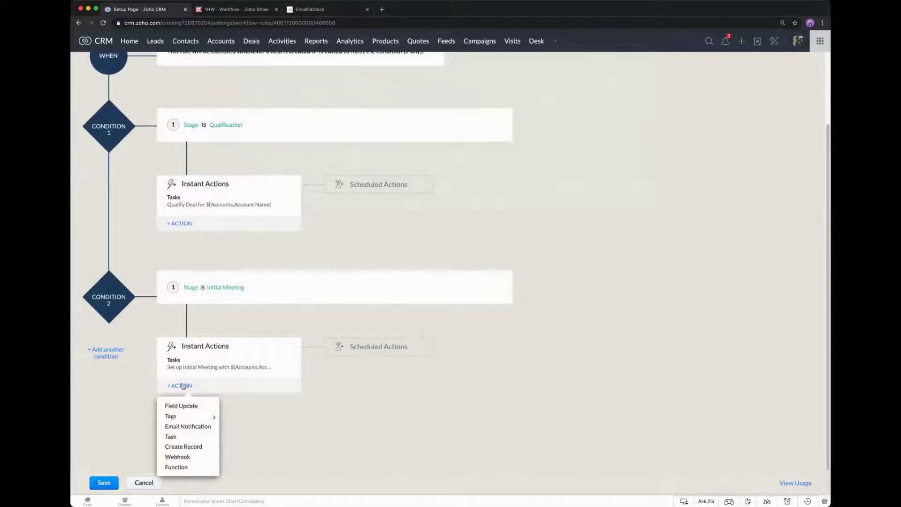
mouse_move(178, 415)
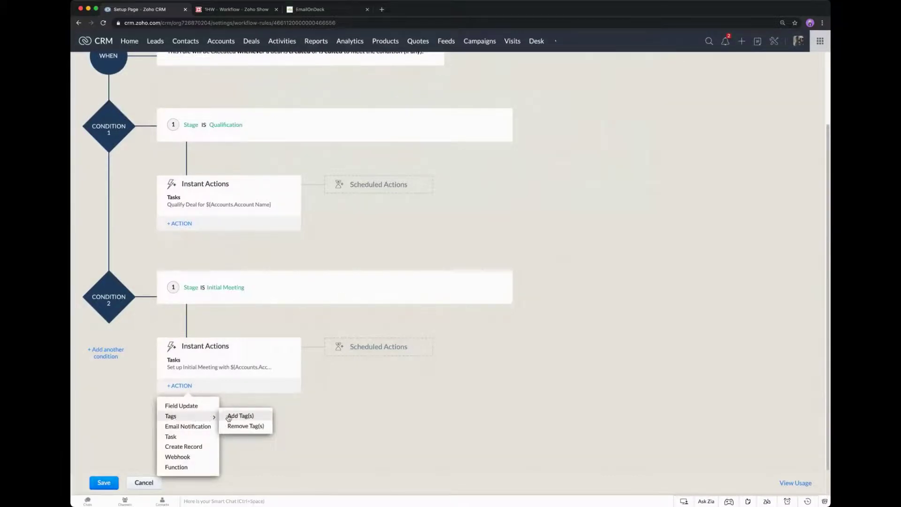
click(230, 416)
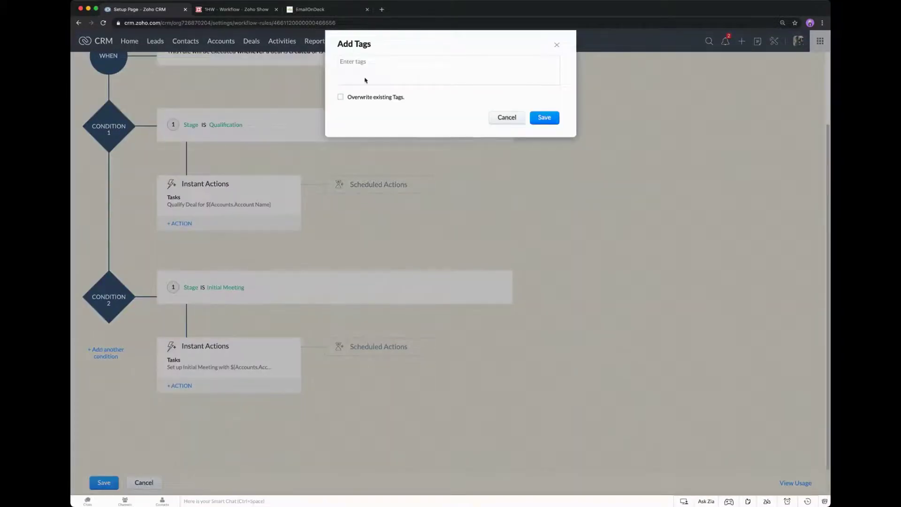
click(361, 62)
text(Initi)
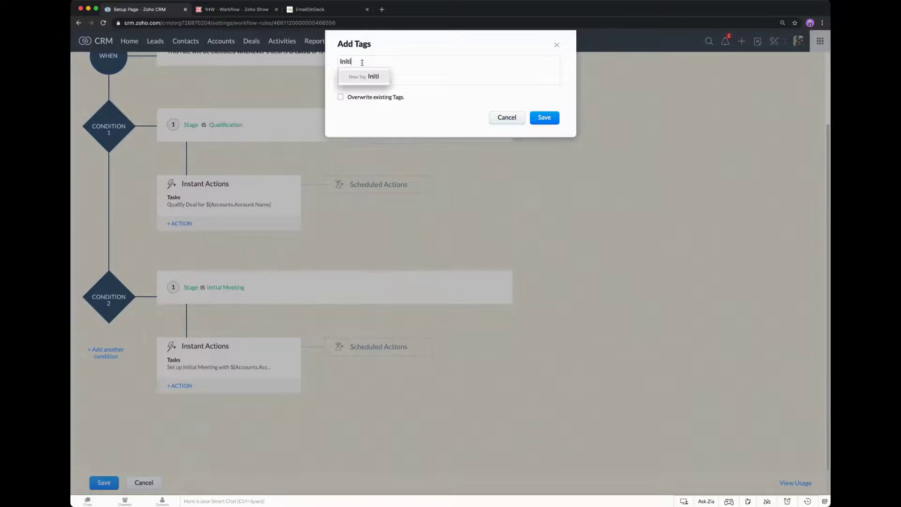
text(al Meeting)
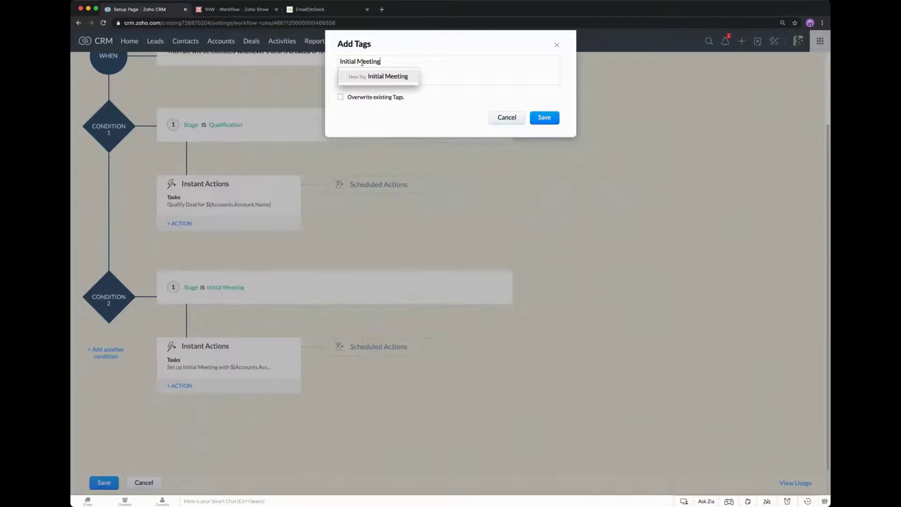
click(405, 76)
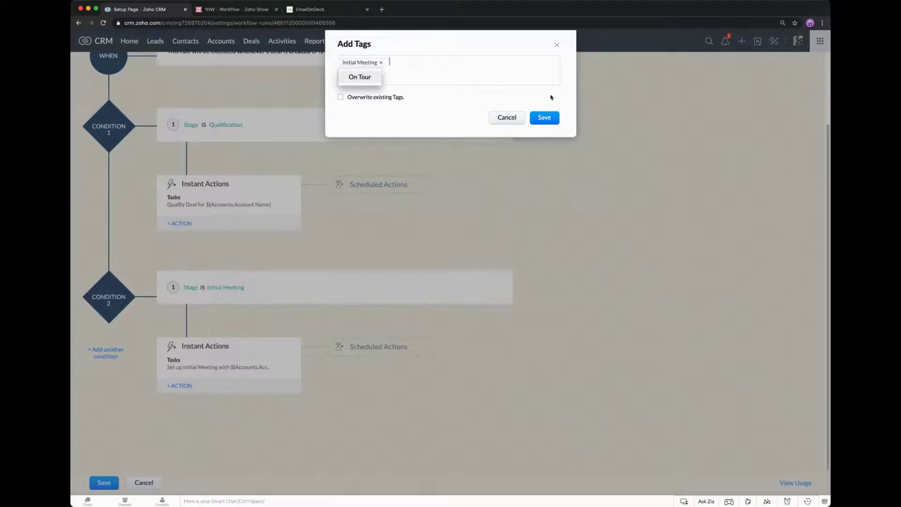
click(552, 118)
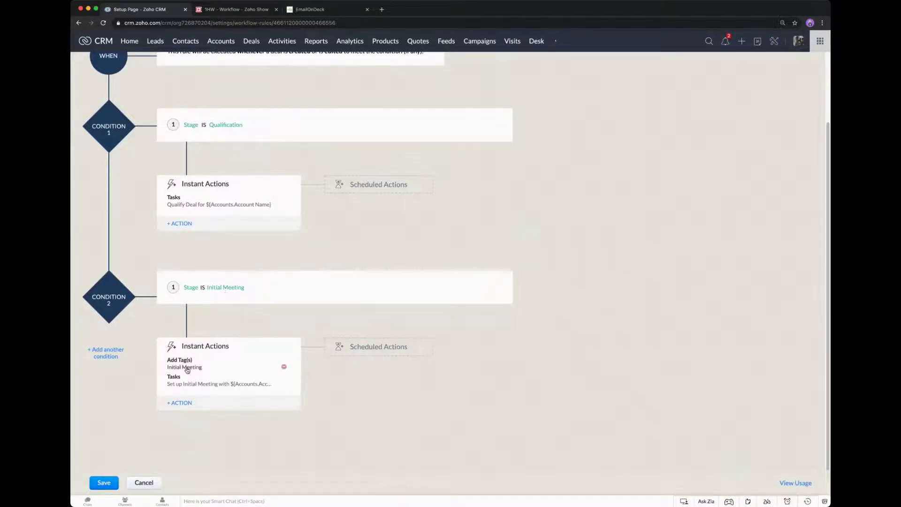
click(111, 482)
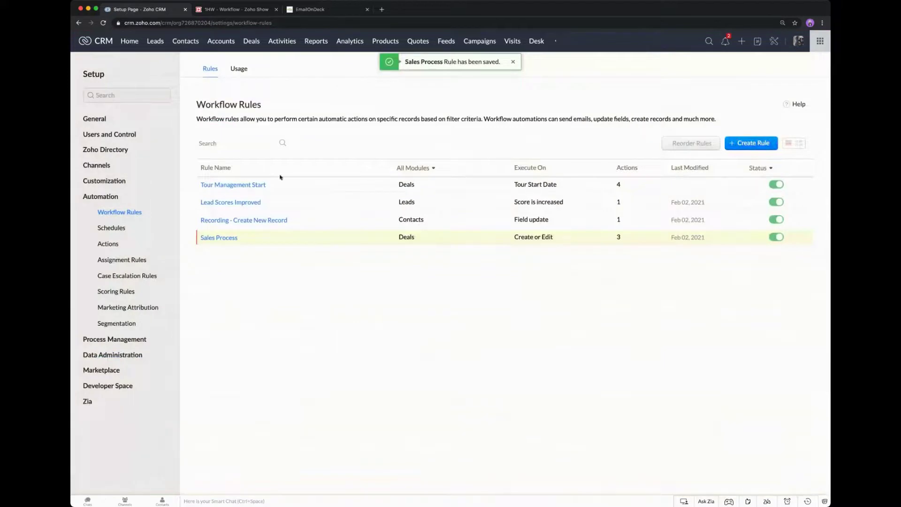
Move the first listed Recording deal for The Tavis Trio to the Initial Meeting stage and reload its record.
click(253, 41)
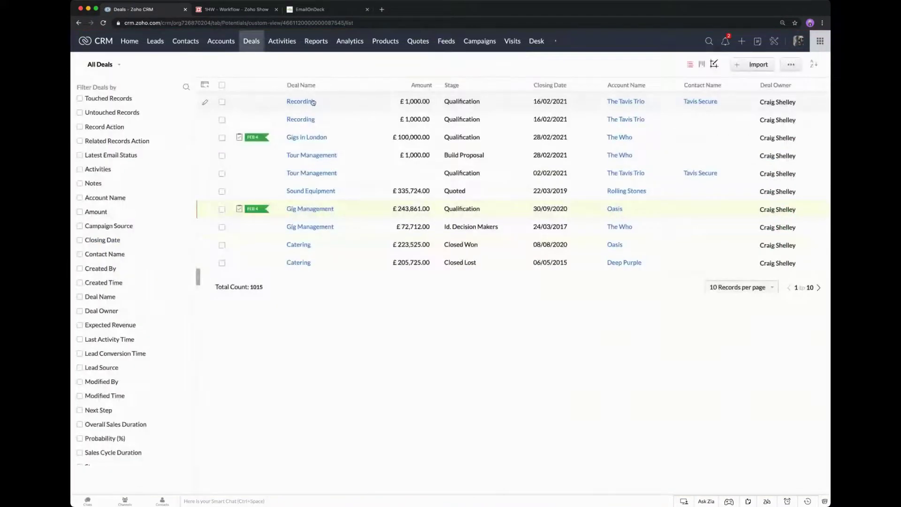
click(309, 102)
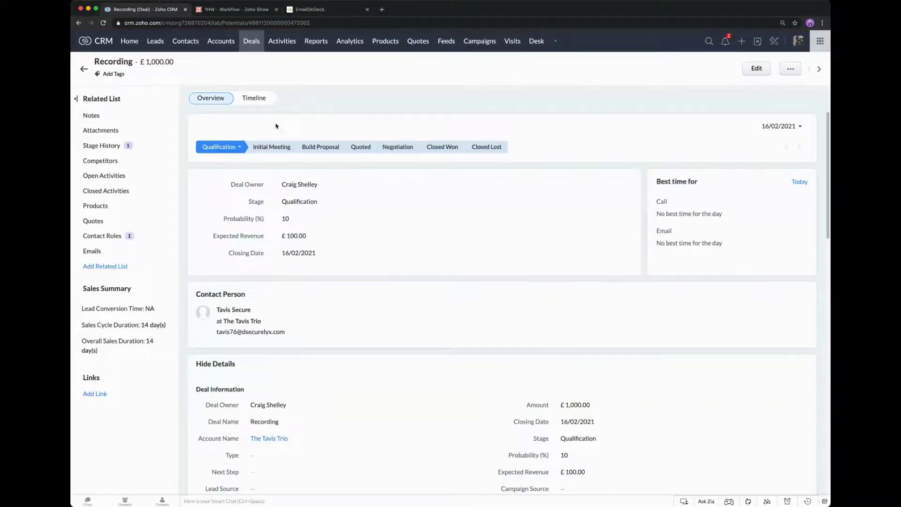
click(270, 147)
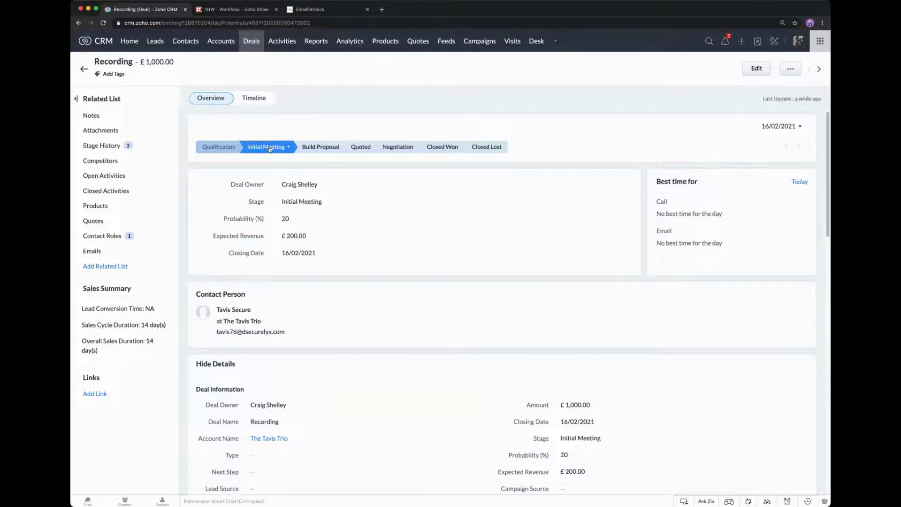
click(103, 26)
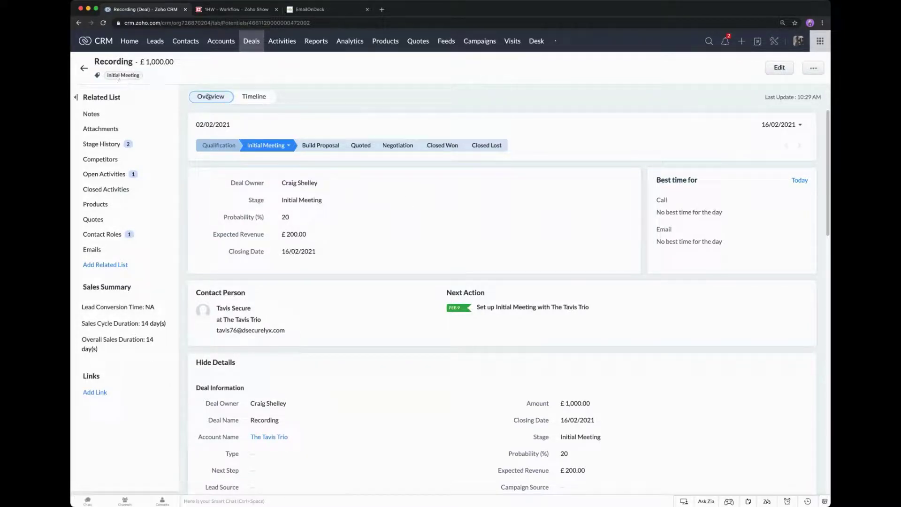
Review the Recording deal's timeline, and open the Sales Process workflow rule for editing.
click(251, 96)
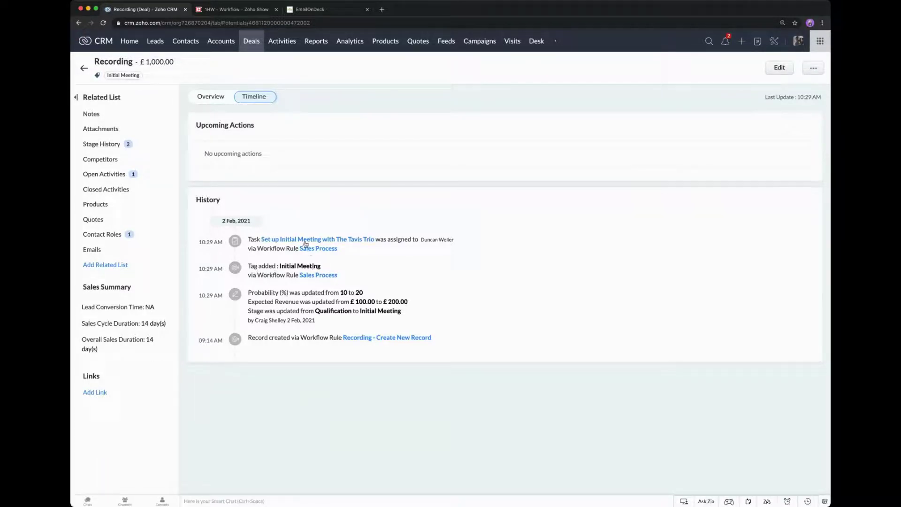
click(772, 42)
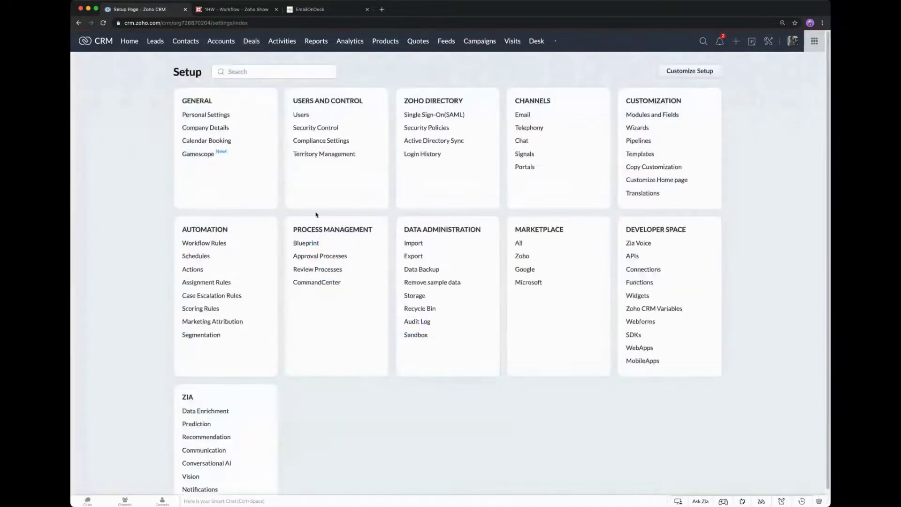
click(220, 242)
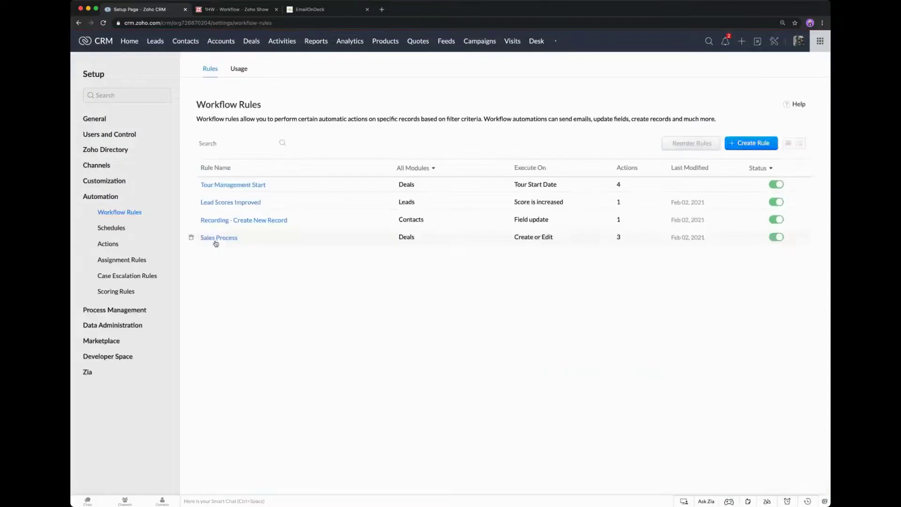
click(232, 238)
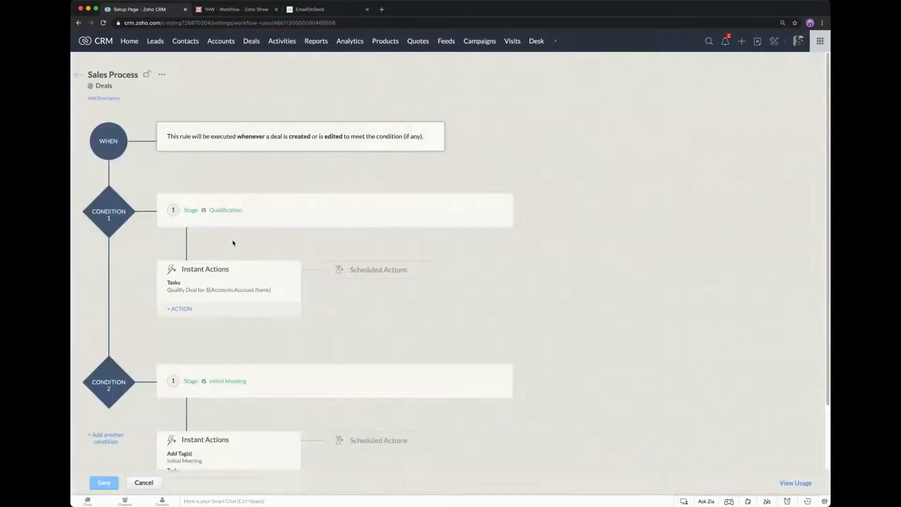
Add a third condition to the Sales Process rule for deals whose Stage is Build Proposal.
scroll(281, 249, down, 3)
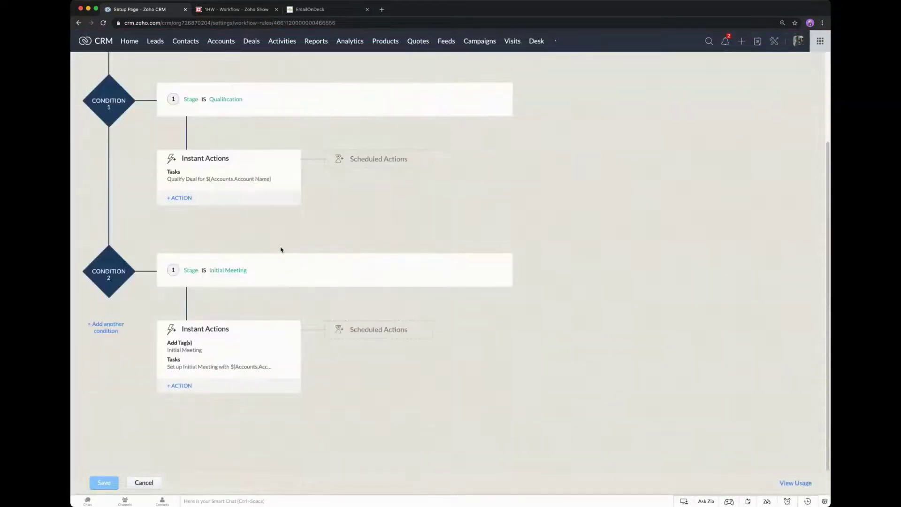
click(116, 323)
scroll(221, 328, down, 3)
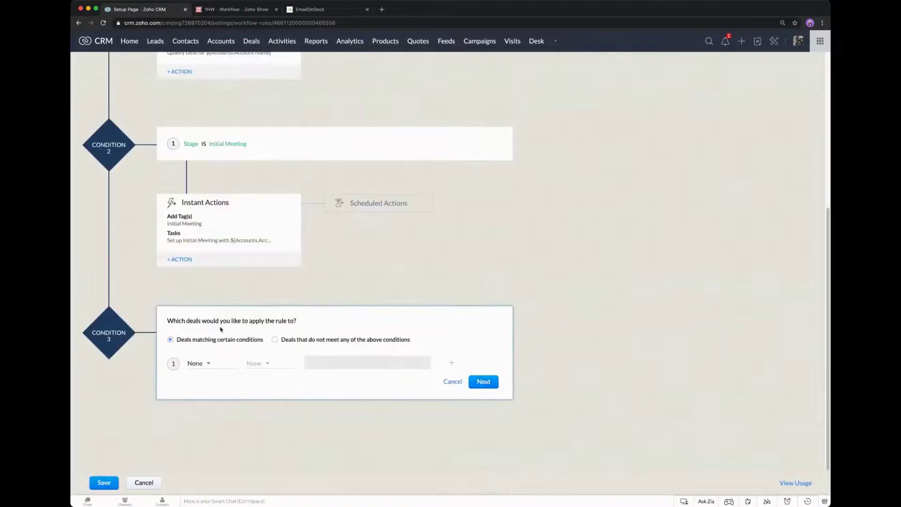
click(208, 364)
text(stage)
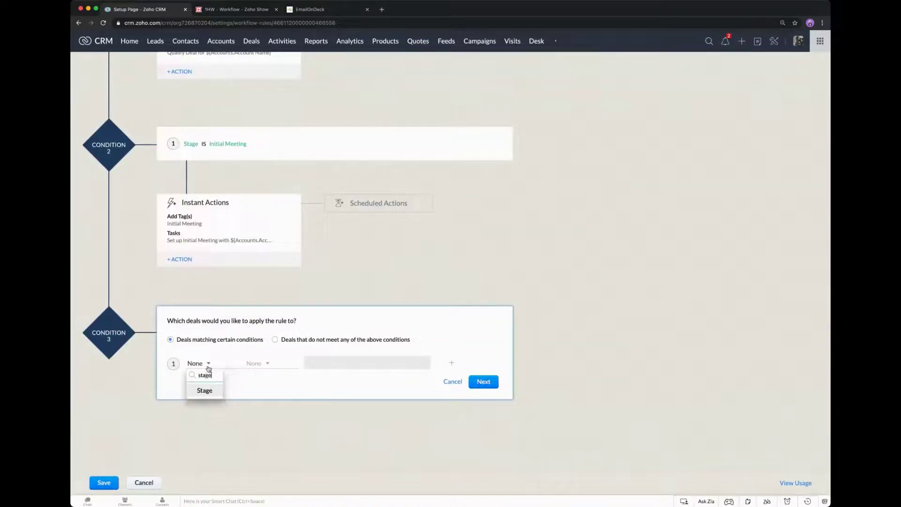
click(204, 391)
click(261, 364)
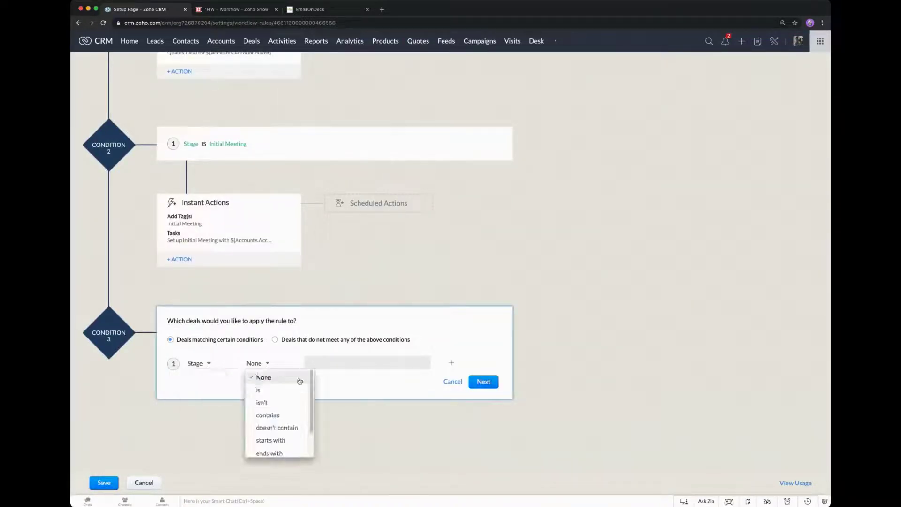
click(289, 390)
click(333, 363)
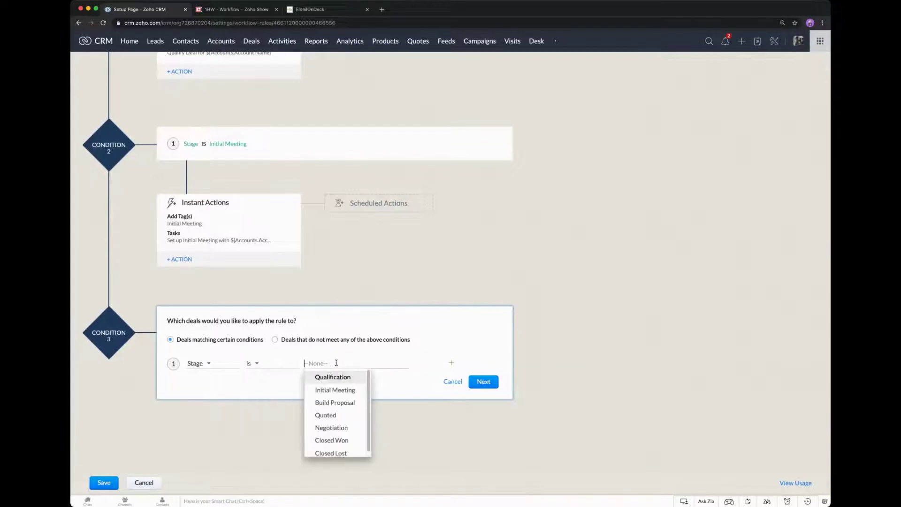
click(342, 402)
click(389, 395)
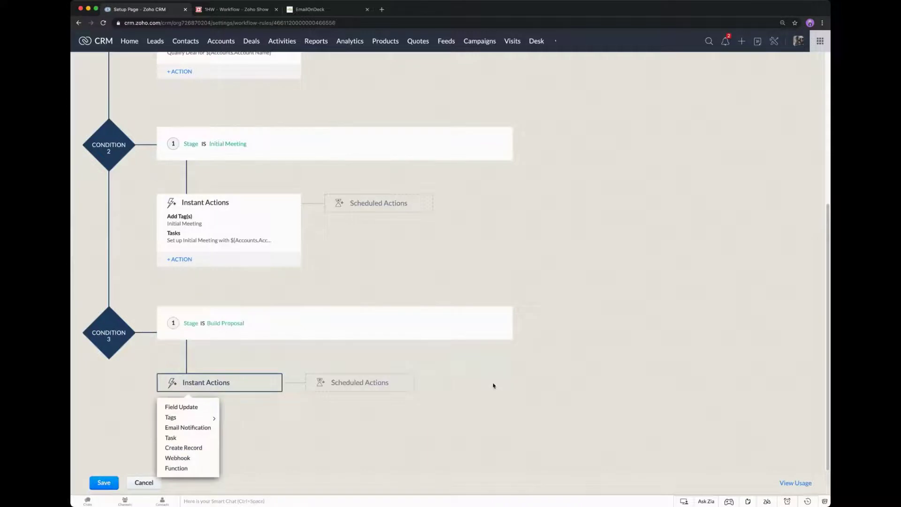
Add an instant field update to condition 3 named "Set Next Step to Write Proposal" that sets Next Step to "Build Proposal".
click(197, 412)
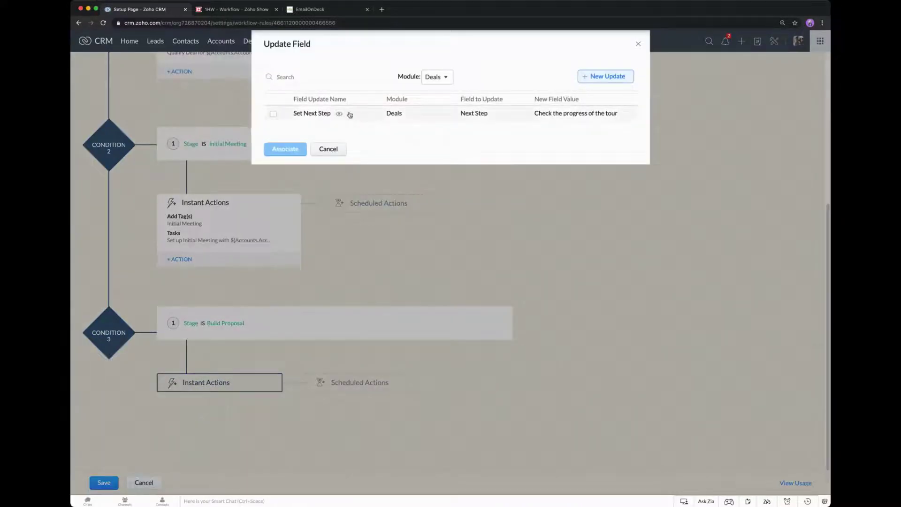
click(593, 78)
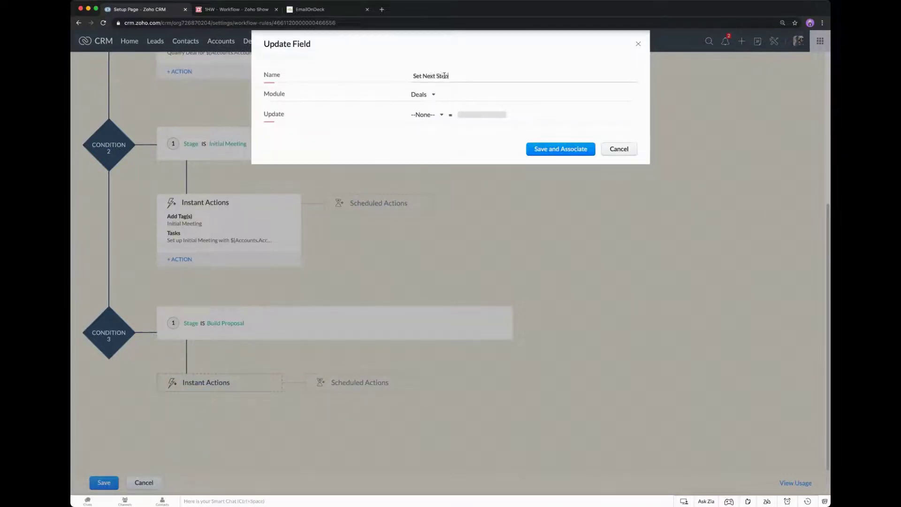
text(Set Next Step to BUWrite Proposal)
click(438, 115)
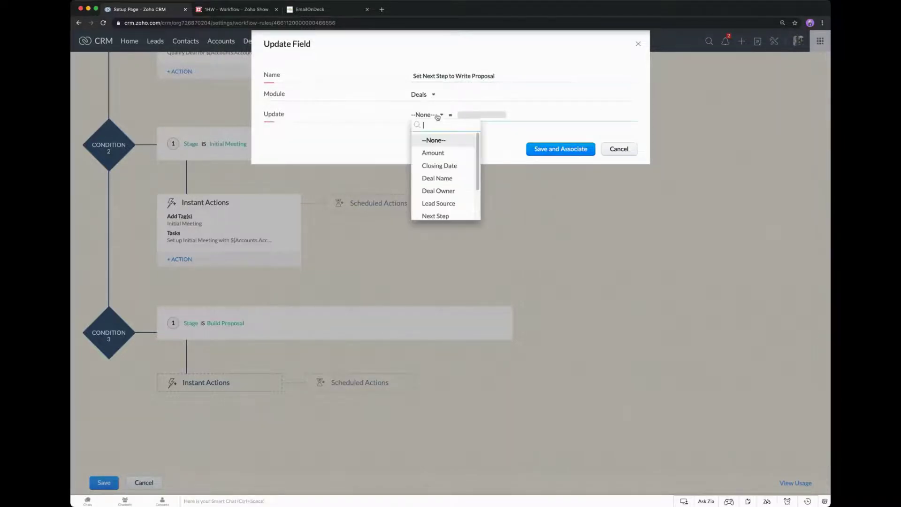
text(next)
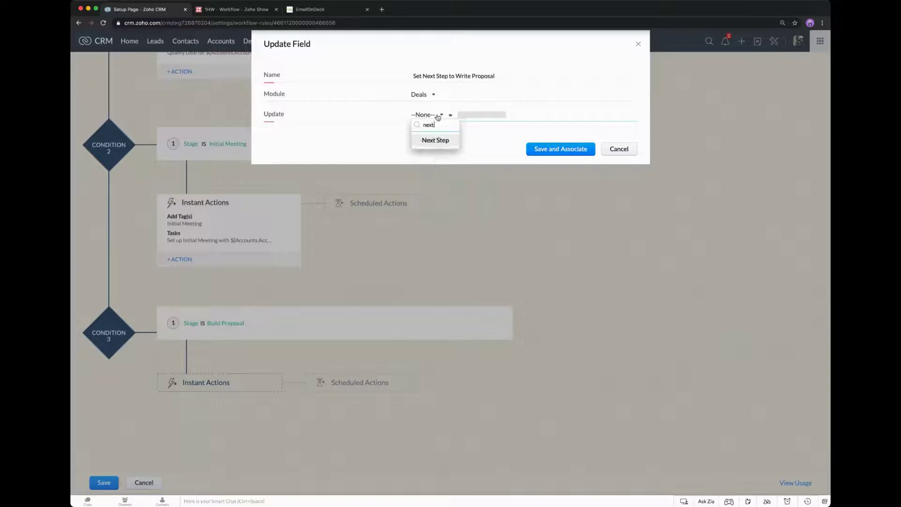
click(439, 140)
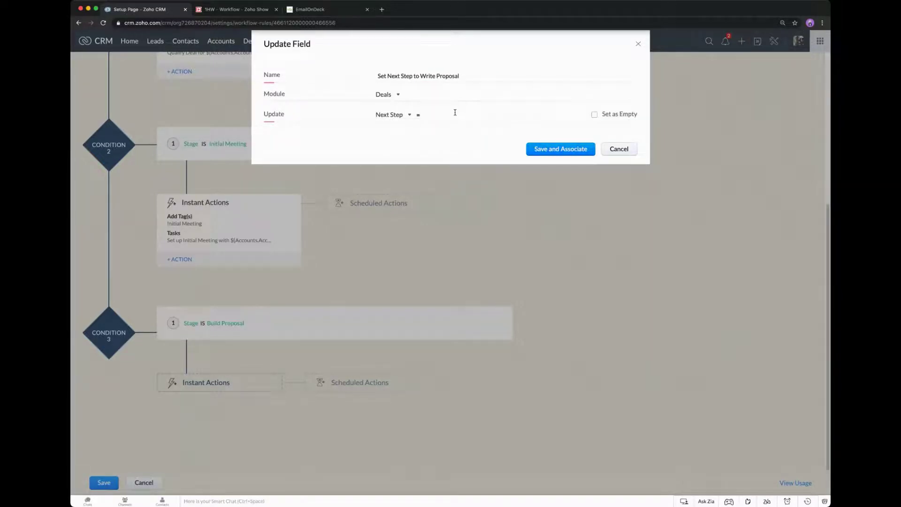
text(Build Proposal)
click(563, 150)
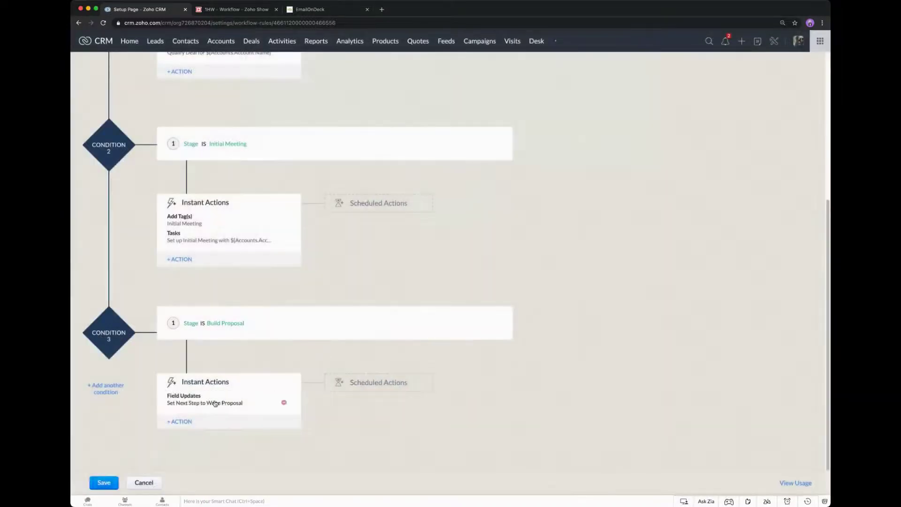
Add a new instant task to condition 3 with the subject "Build Proposal for ${Accounts.Account Name}", due 7 days after the trigger date.
click(182, 422)
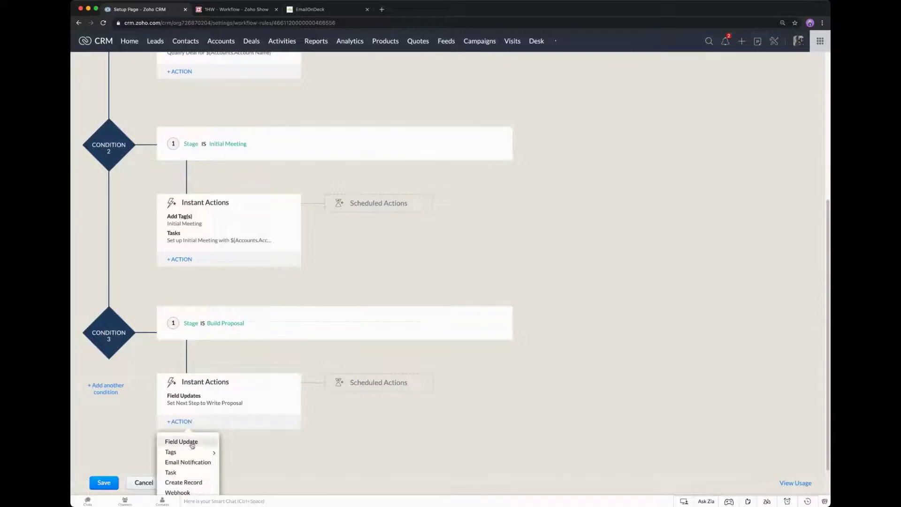
click(188, 472)
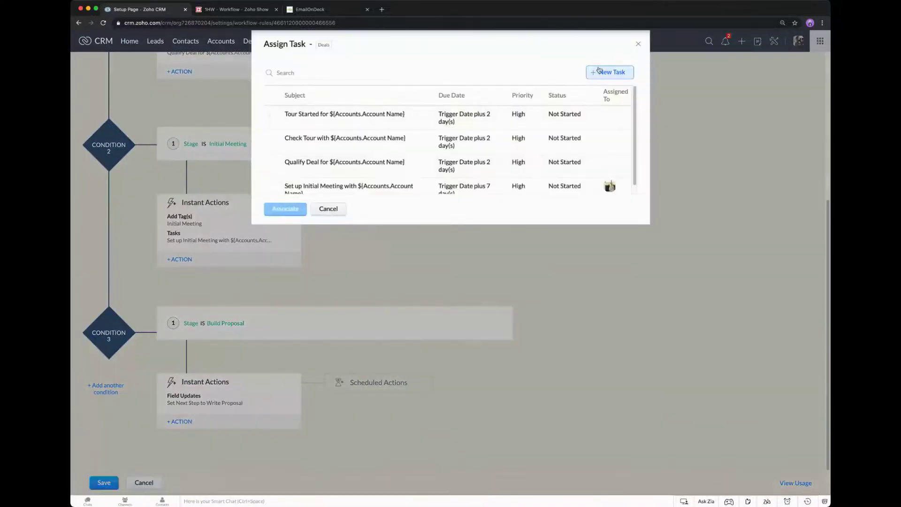
click(605, 72)
click(463, 77)
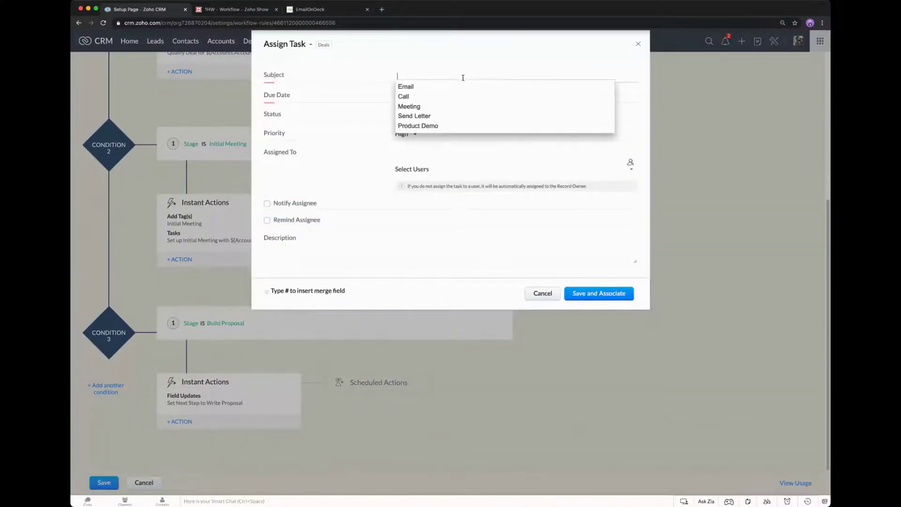
text(Build Propo)
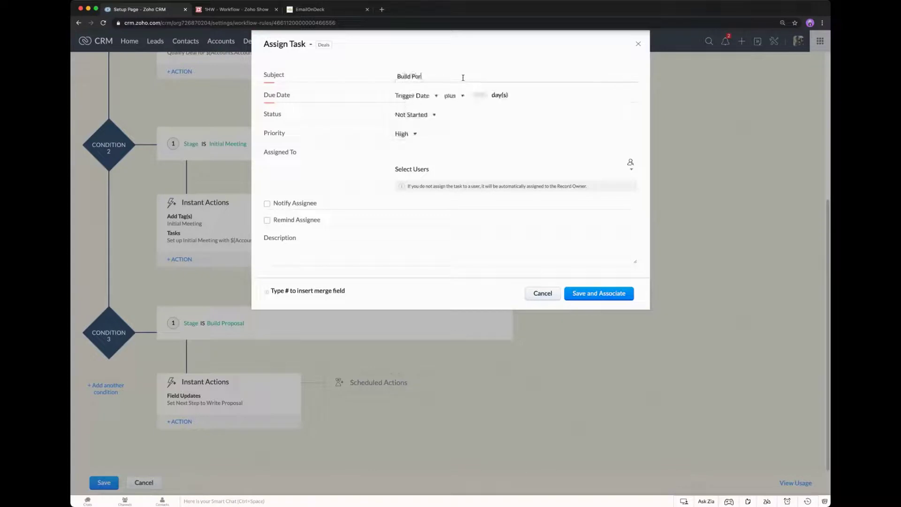
text(sal for #acc)
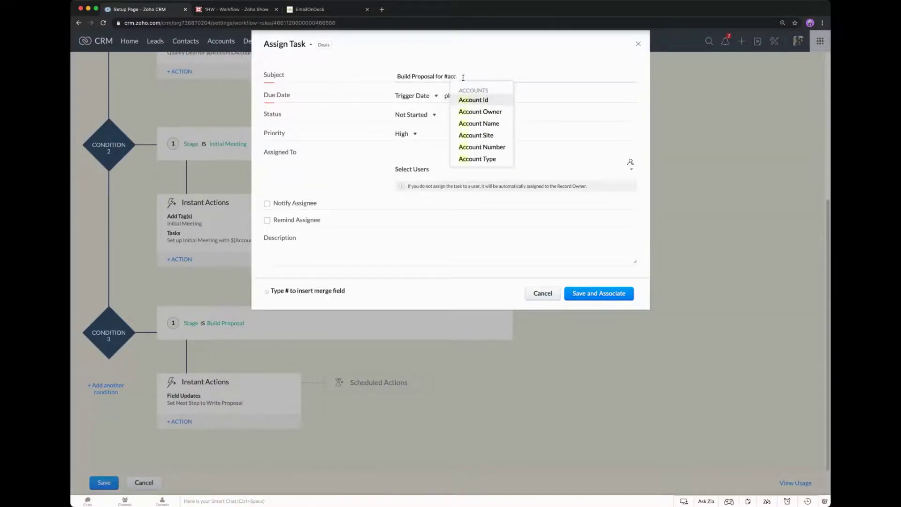
click(479, 123)
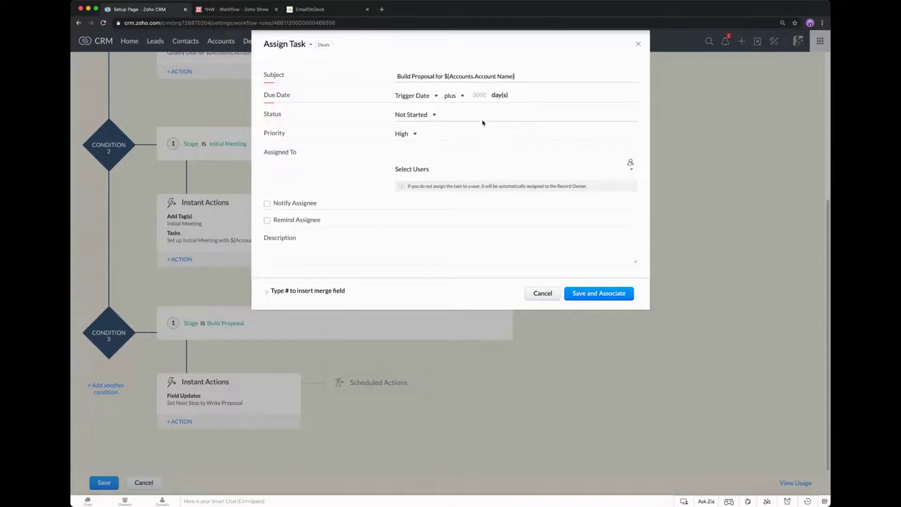
click(484, 96)
text(7)
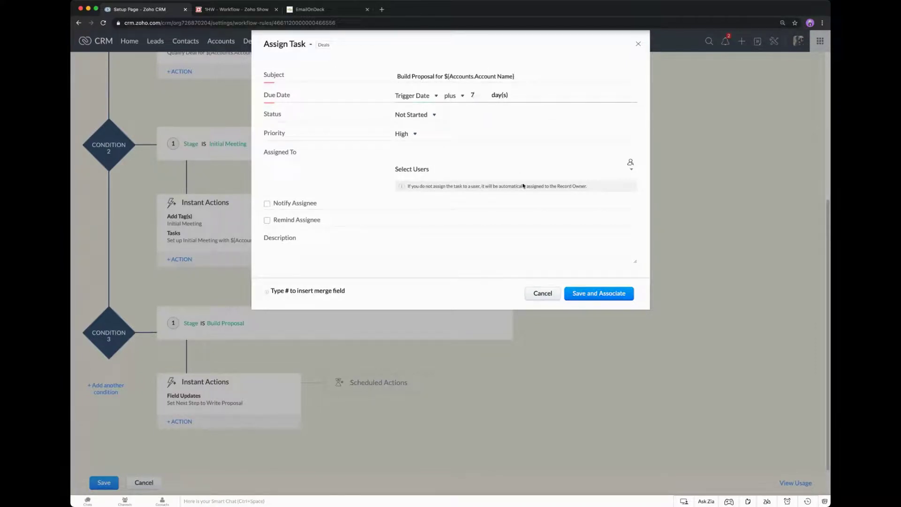
click(605, 294)
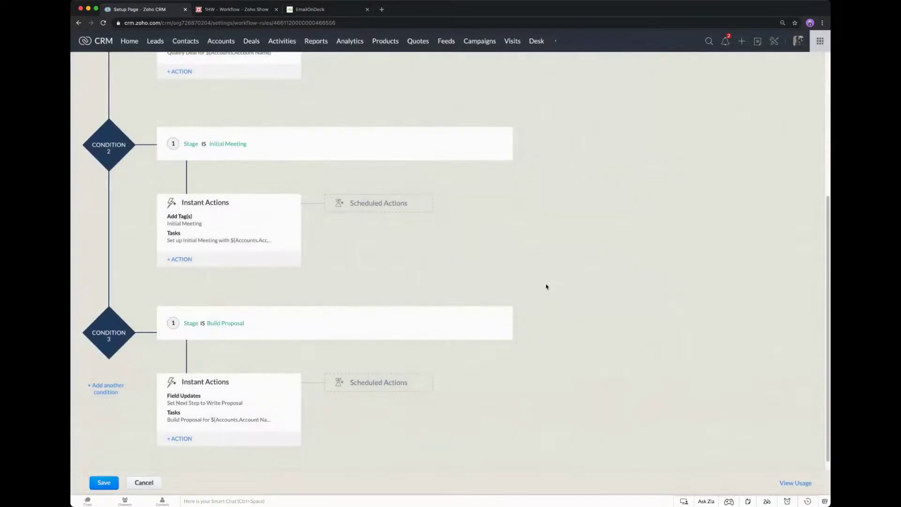
Add a fourth condition to the Sales Process rule for deals whose Stage is Closed Won.
scroll(549, 279, down, 2)
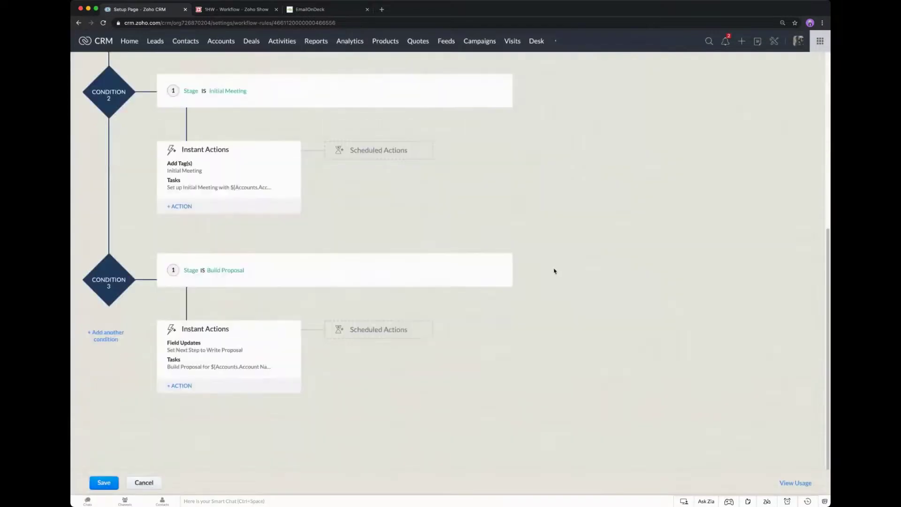
click(111, 335)
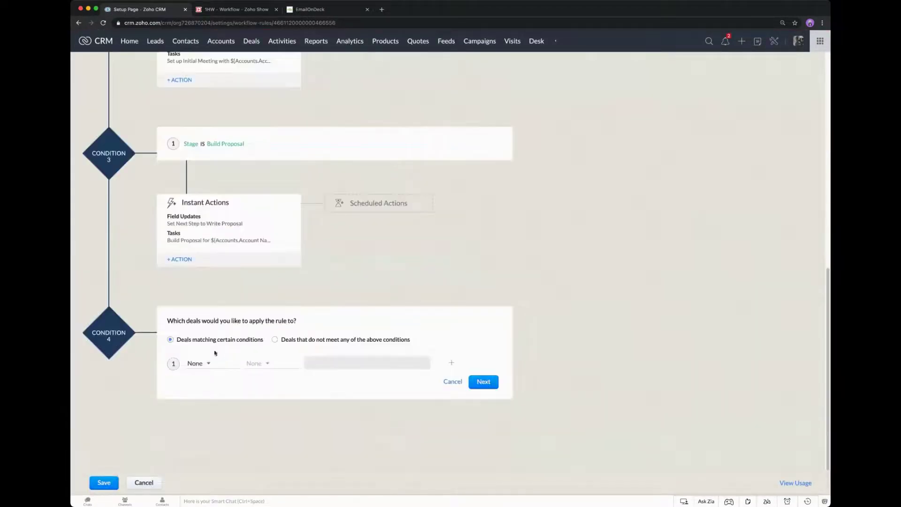
click(206, 364)
text(stage)
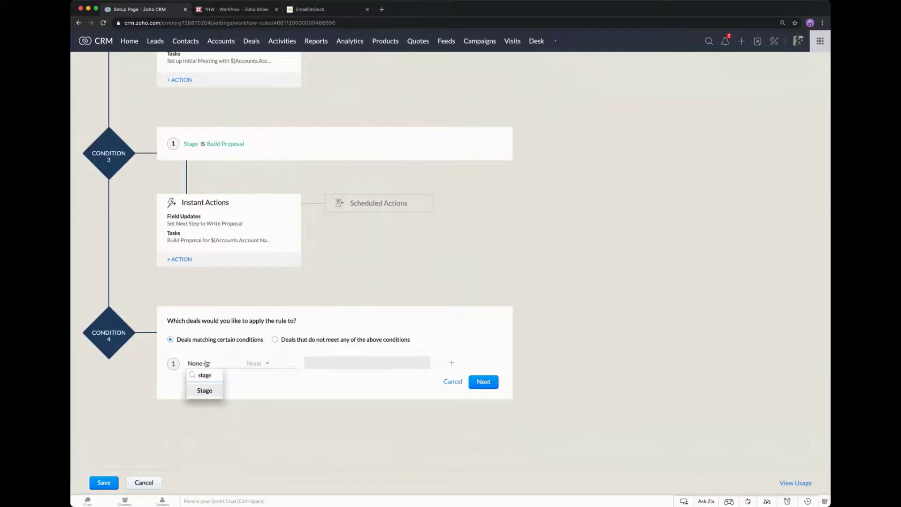
click(204, 391)
click(254, 363)
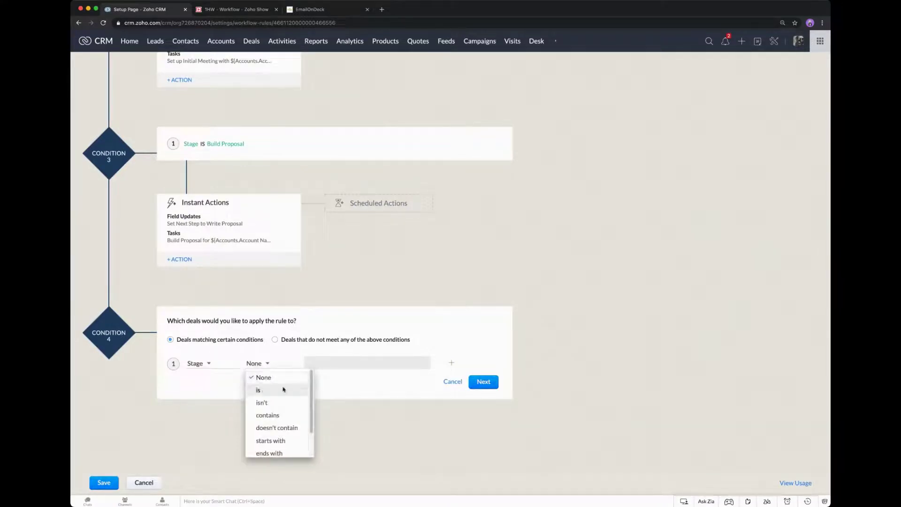
click(283, 389)
click(331, 366)
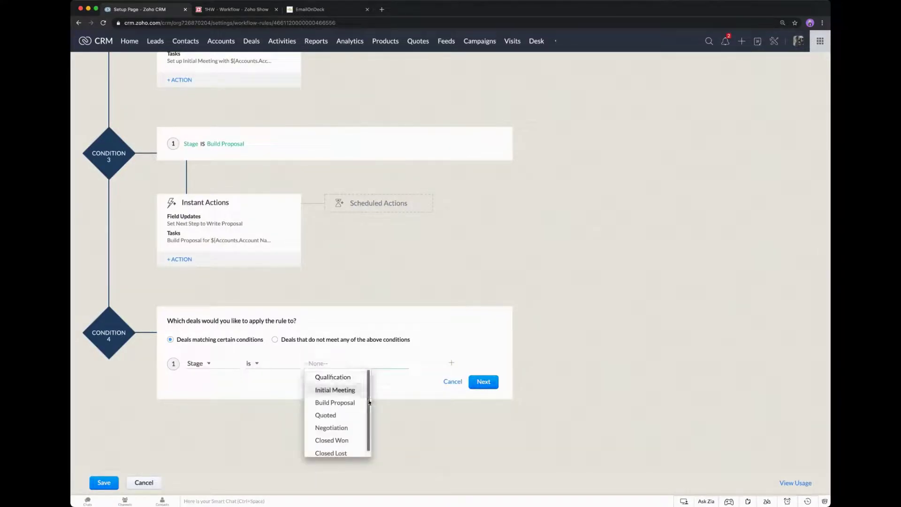
scroll(361, 421, down, 1)
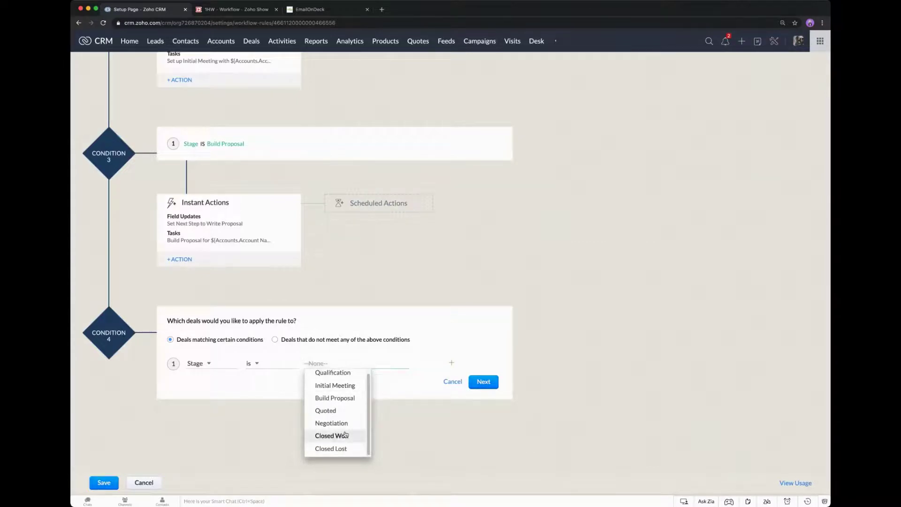
click(334, 436)
click(474, 380)
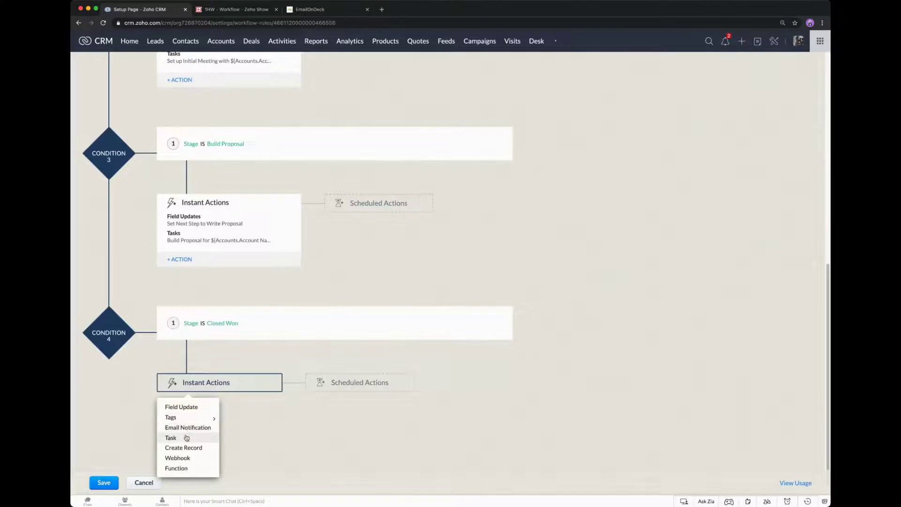
Add a new instant task to condition 4 with the subject "Invoice ${Accounts.Account Name}", due 3 days after the trigger date, assigned to the first listed user.
click(185, 436)
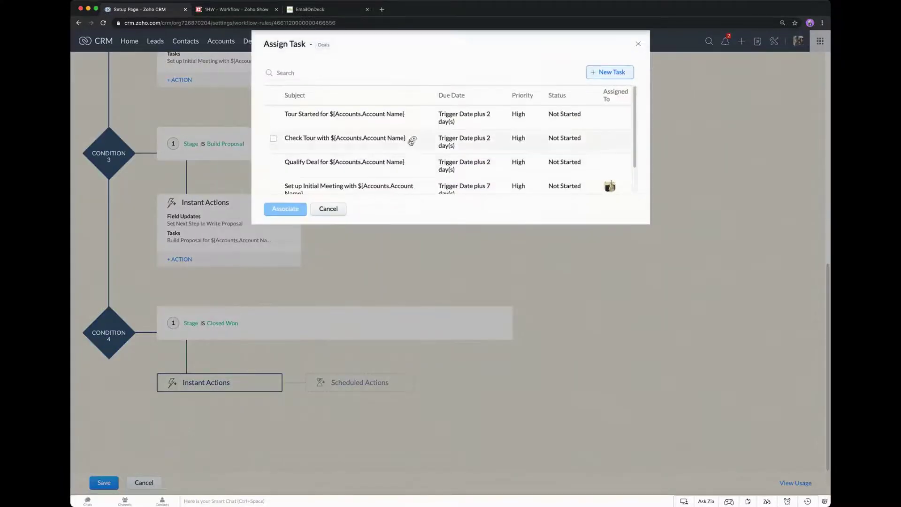
click(610, 72)
click(493, 75)
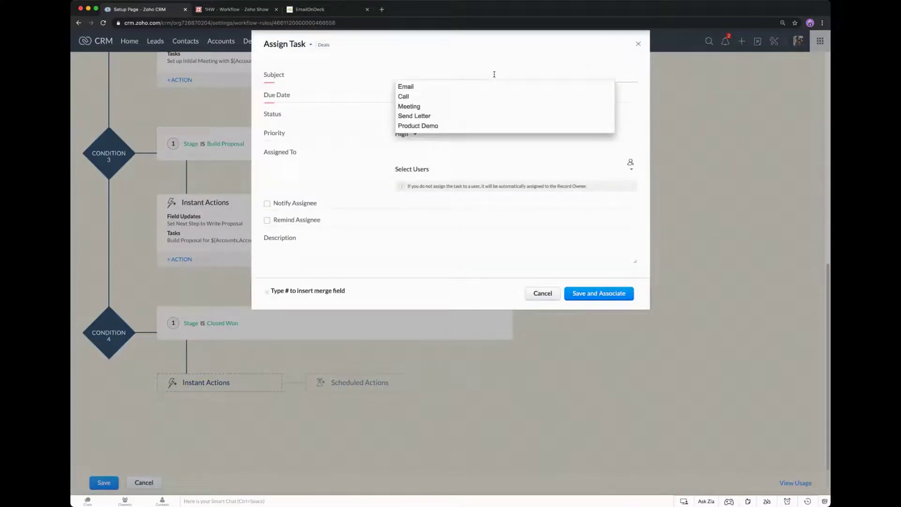
text(Invoice)
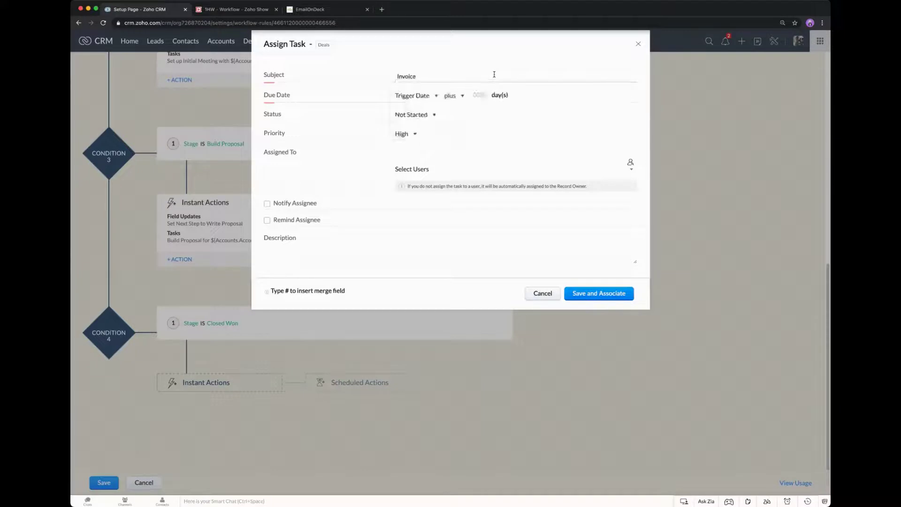
text( #acc)
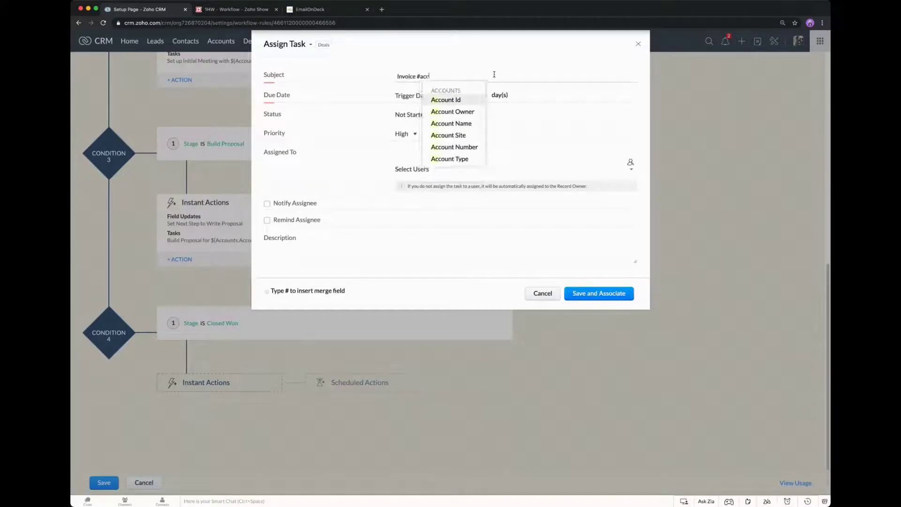
click(463, 125)
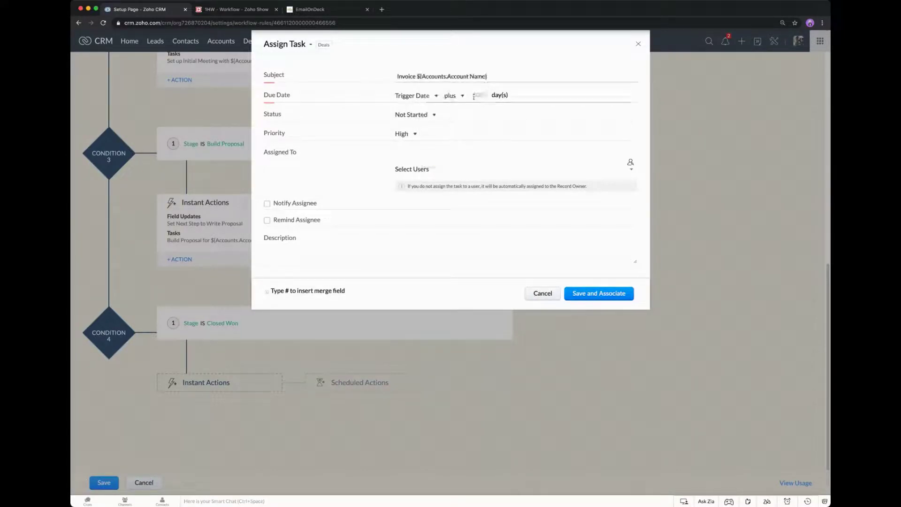
click(477, 95)
text(3)
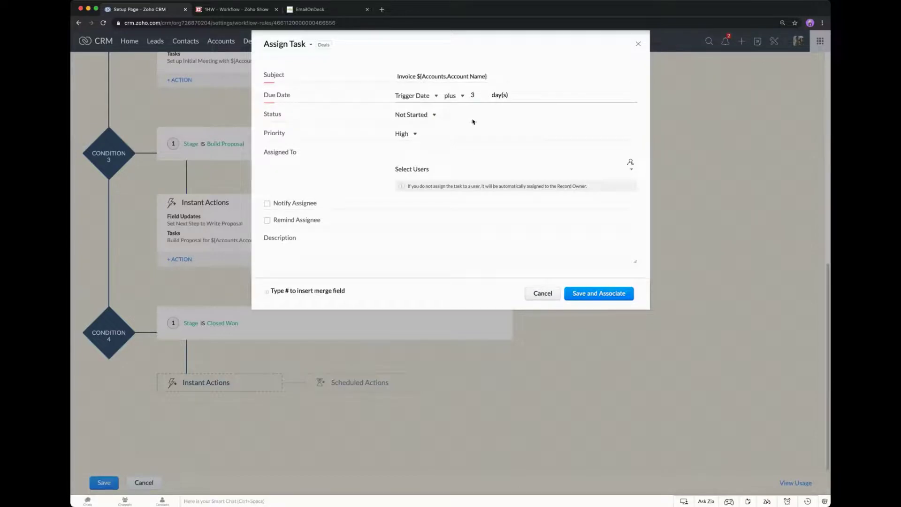
click(631, 164)
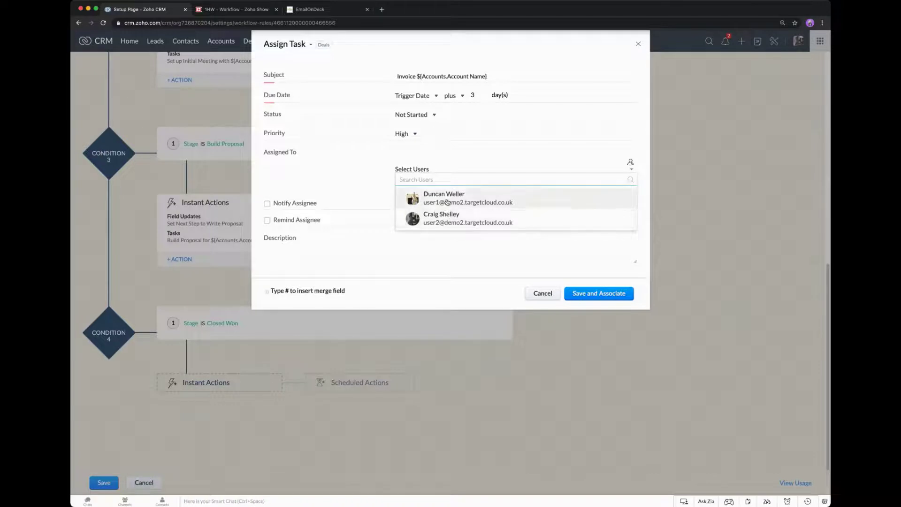
click(447, 199)
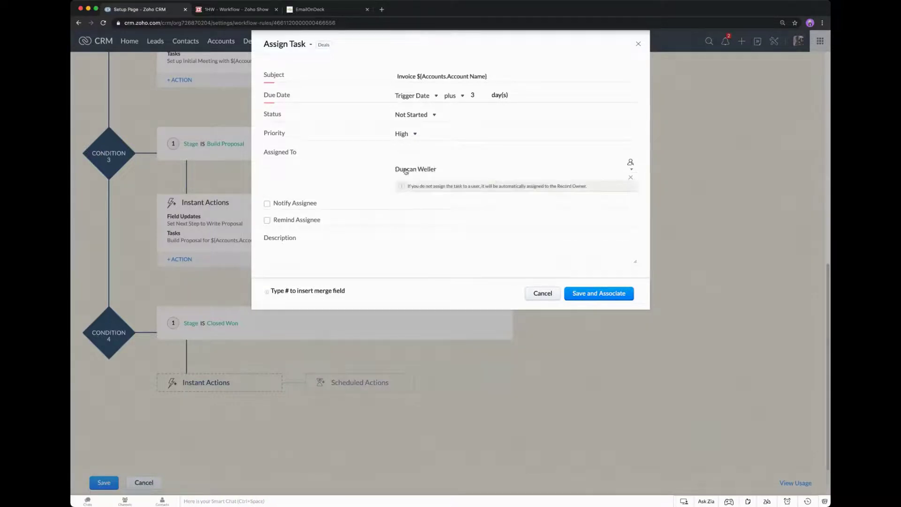
click(603, 294)
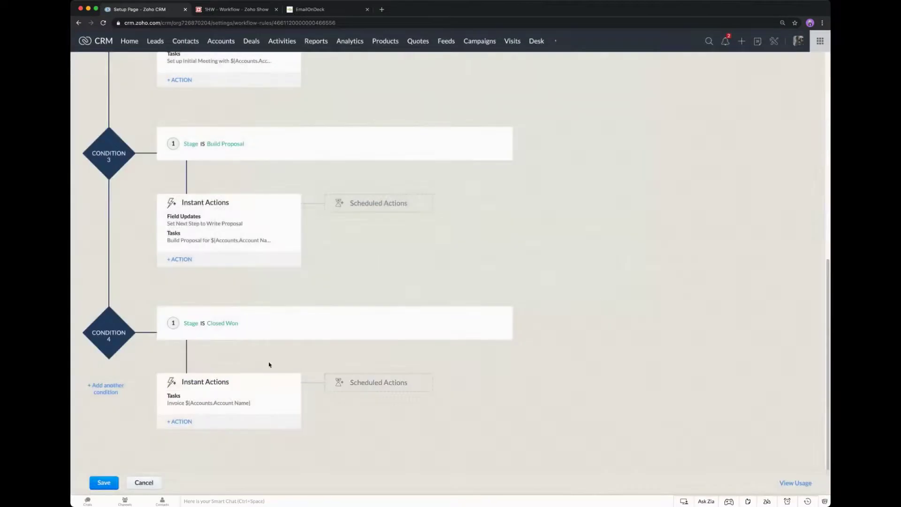
Add an instant action to condition 4 that adds the new tag "Invoice Ready" to the deal.
click(182, 422)
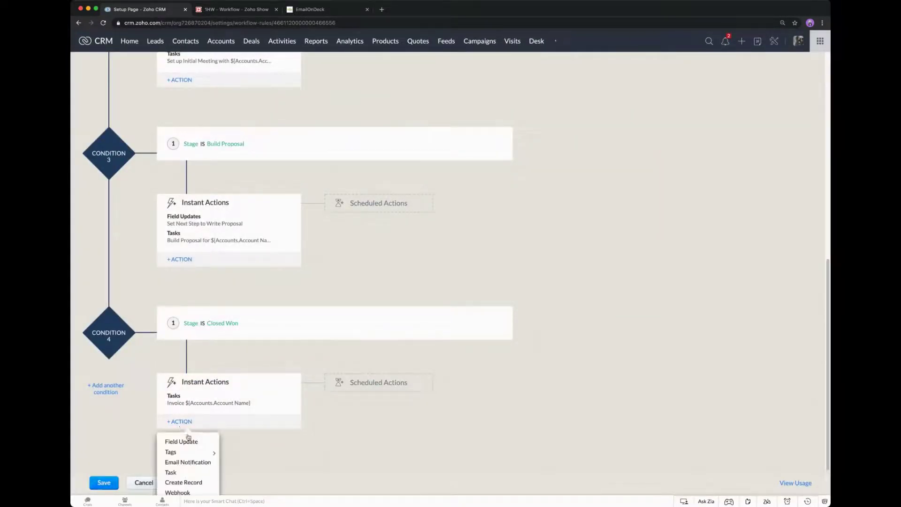
mouse_move(187, 453)
click(237, 451)
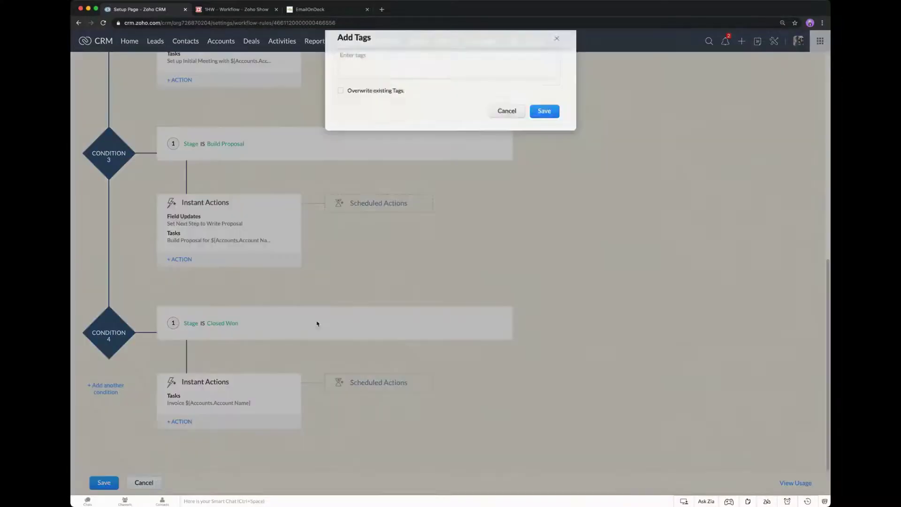
click(393, 67)
text(I)
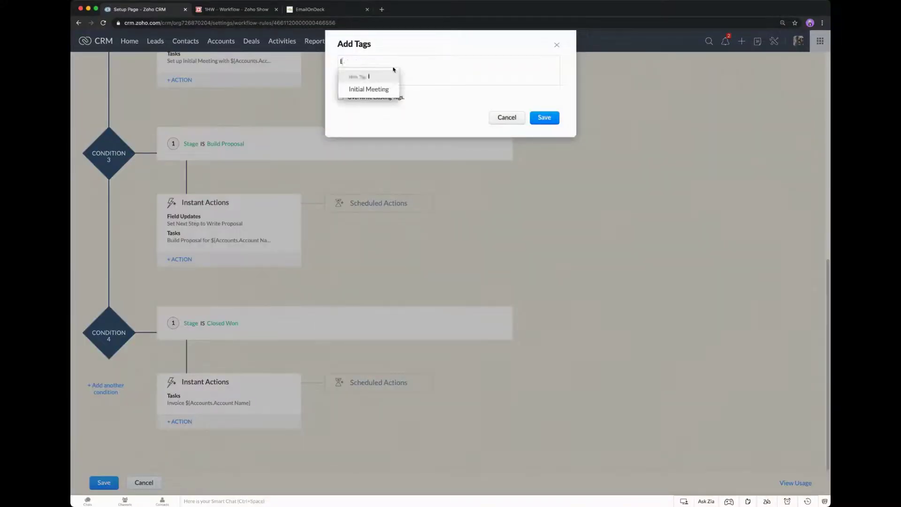
text(nvoice Ready)
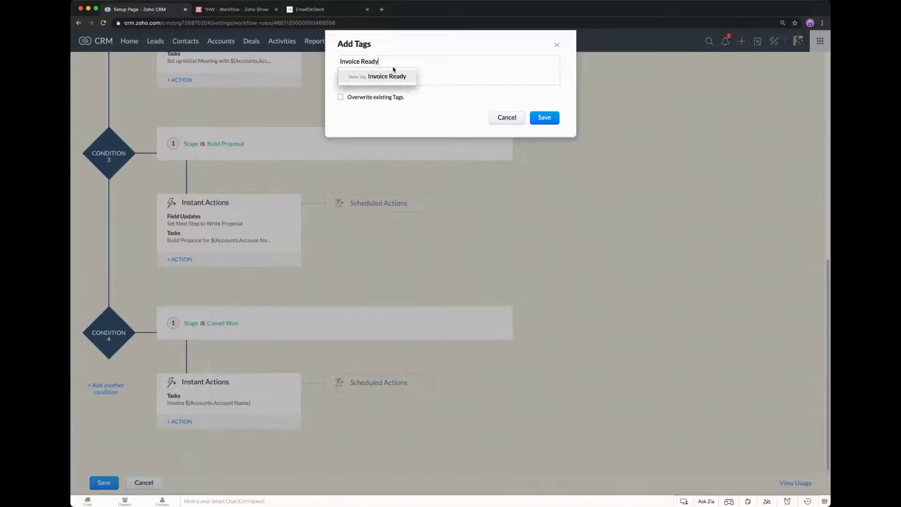
click(396, 75)
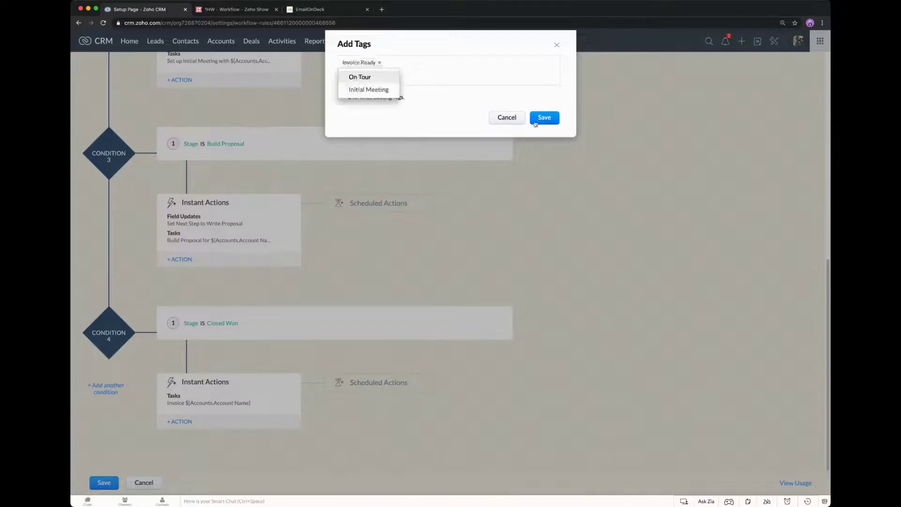
click(549, 117)
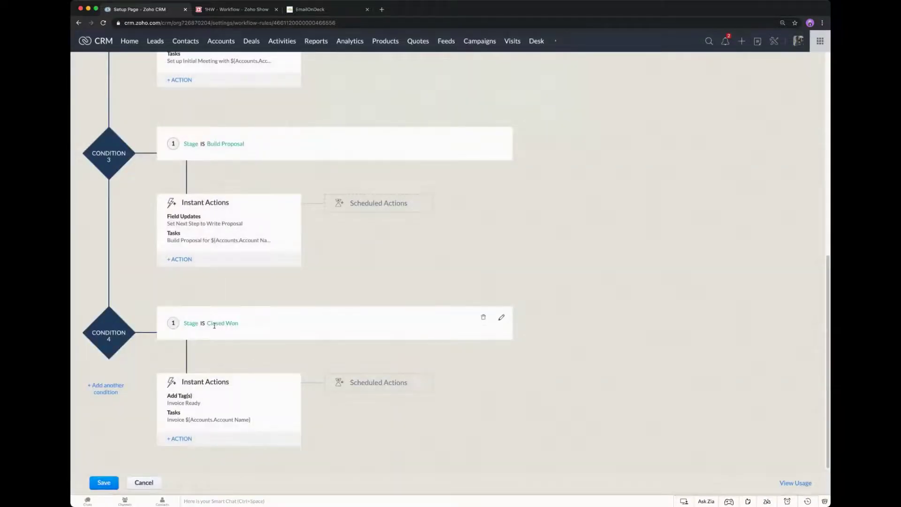
Review the four conditions and their actions, and save the Sales Process rule.
scroll(223, 330, down, 2)
scroll(224, 330, up, 1)
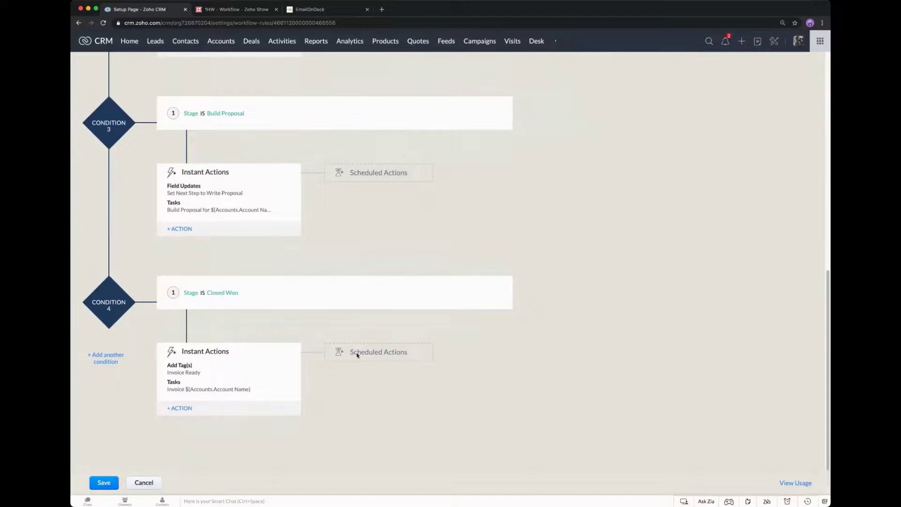
scroll(130, 402, up, 10)
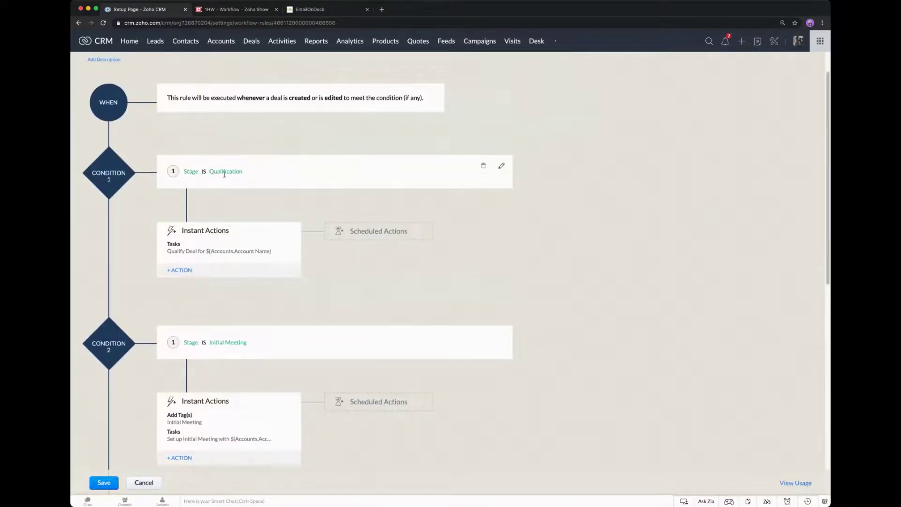
scroll(225, 174, down, 5)
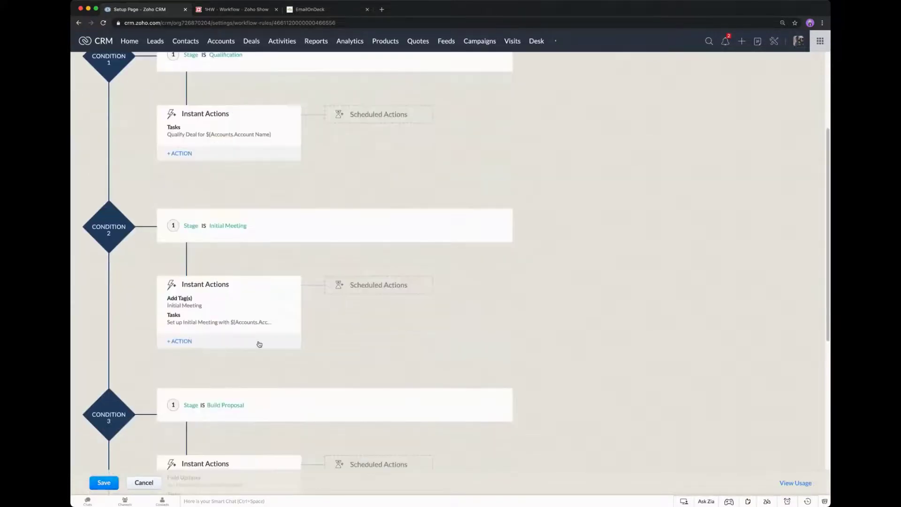
scroll(259, 344, down, 6)
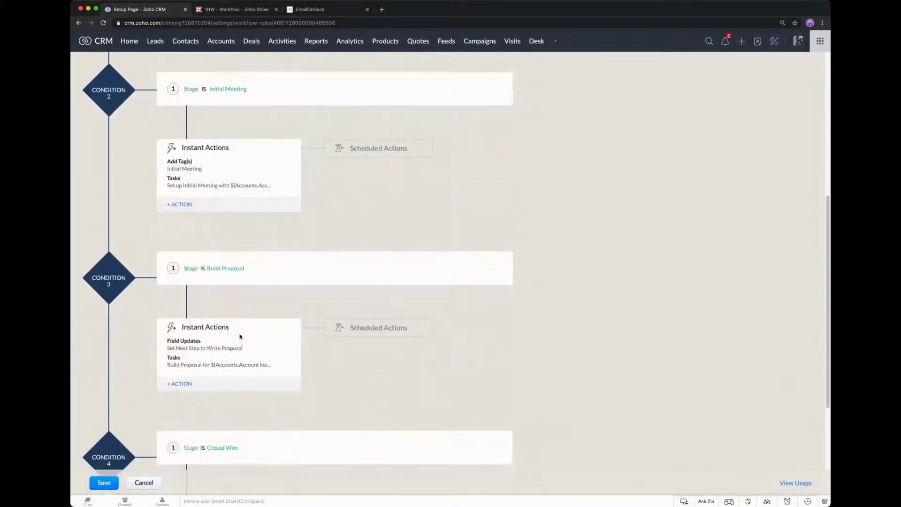
scroll(240, 336, down, 6)
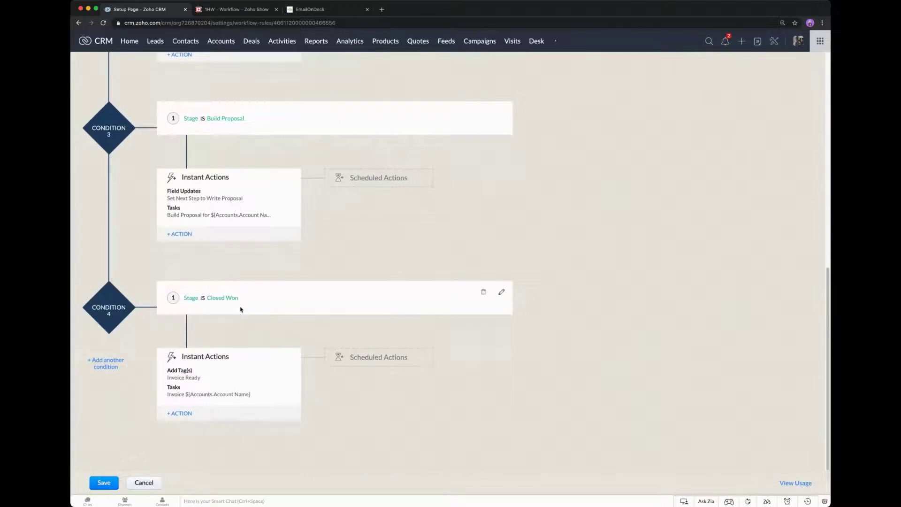
click(103, 482)
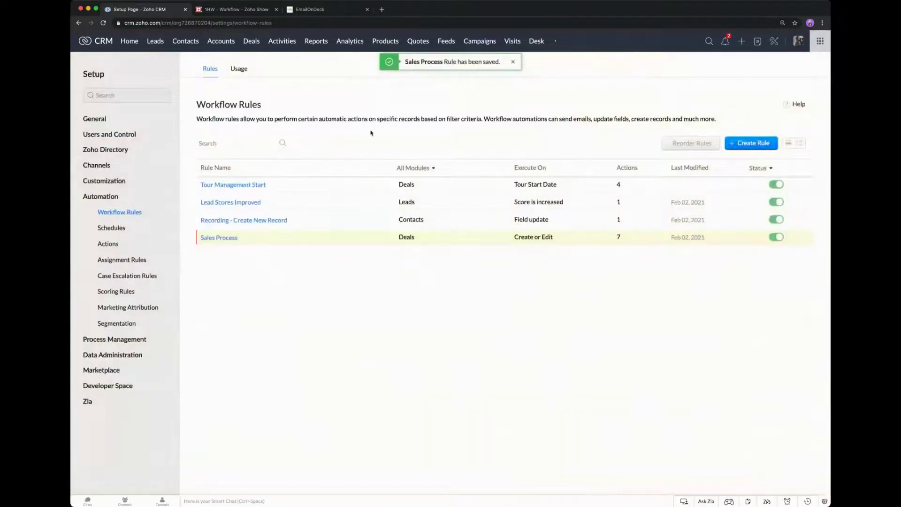
Show the deals in Kanban view and move The Tavis Trio's Tour Management deal from Qualification to Initial Meeting.
click(251, 41)
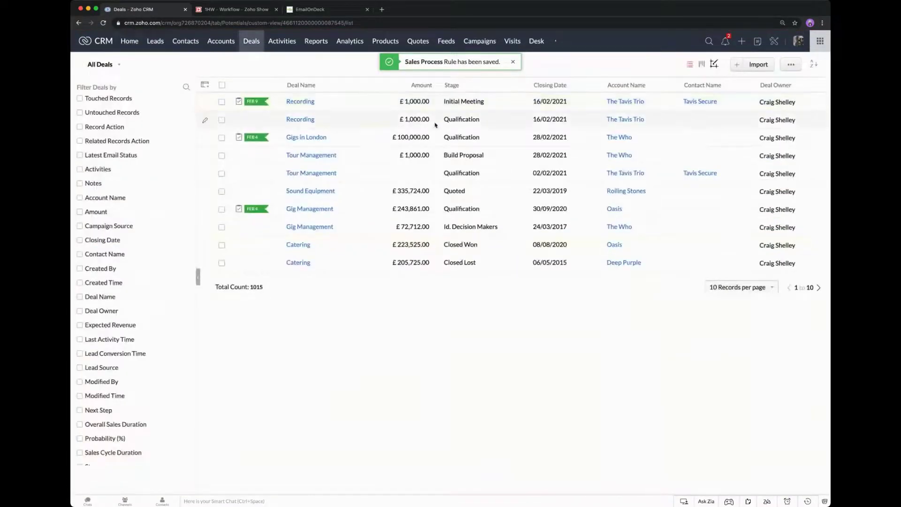
click(702, 64)
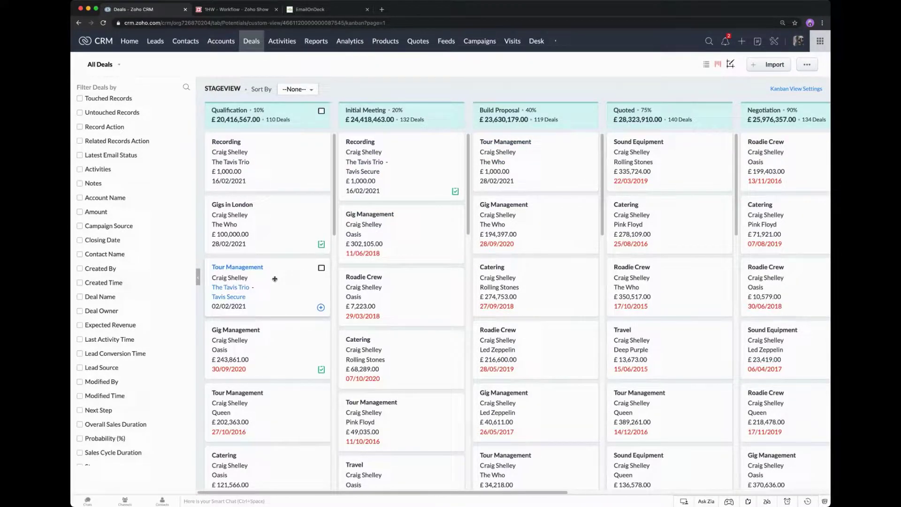
drag(275, 279, 409, 309)
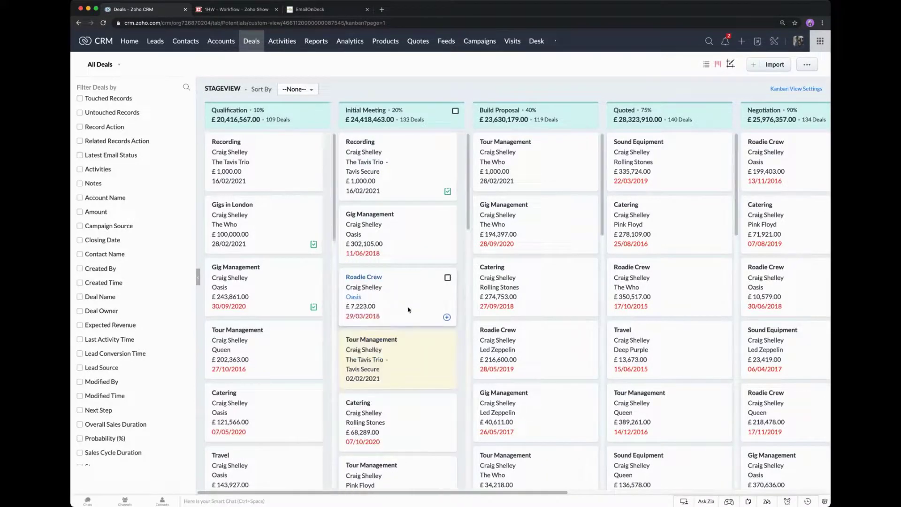
Open The Tavis Trio's Tour Management deal, advance its stage to Build Proposal and dismiss the automation notice.
click(387, 344)
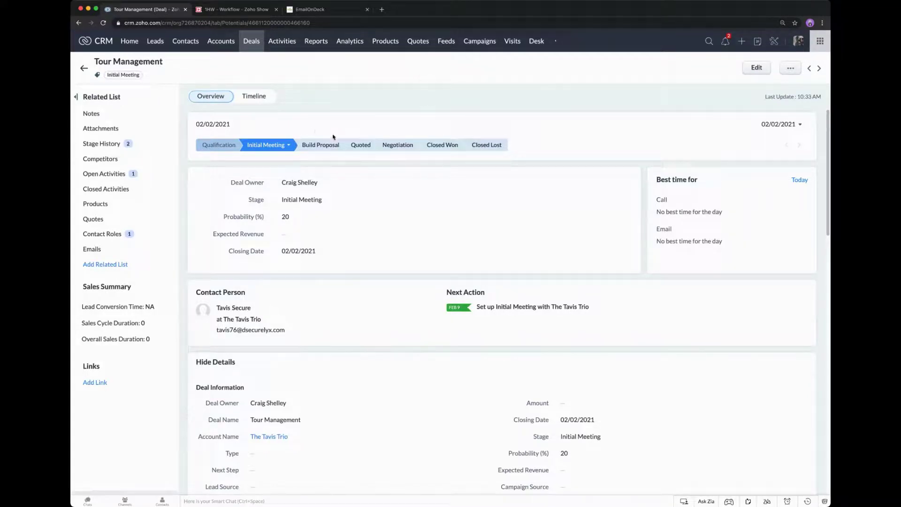
click(323, 144)
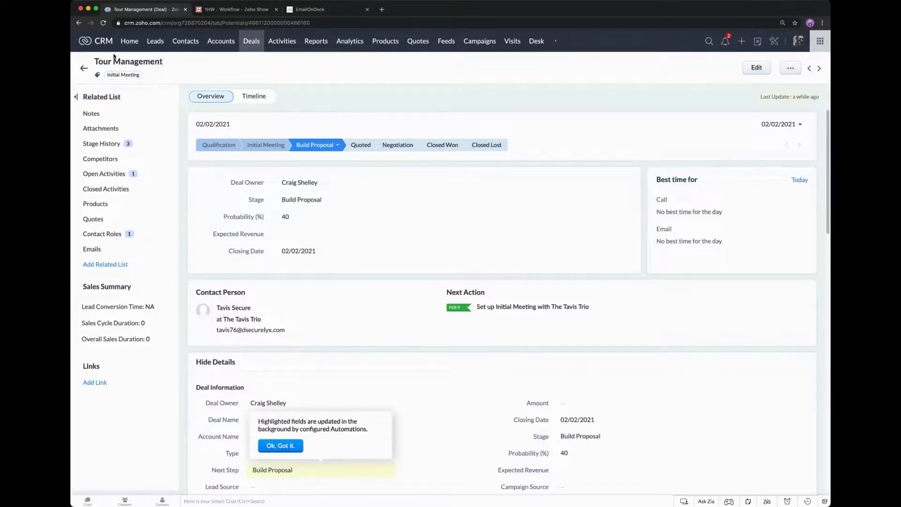
click(280, 446)
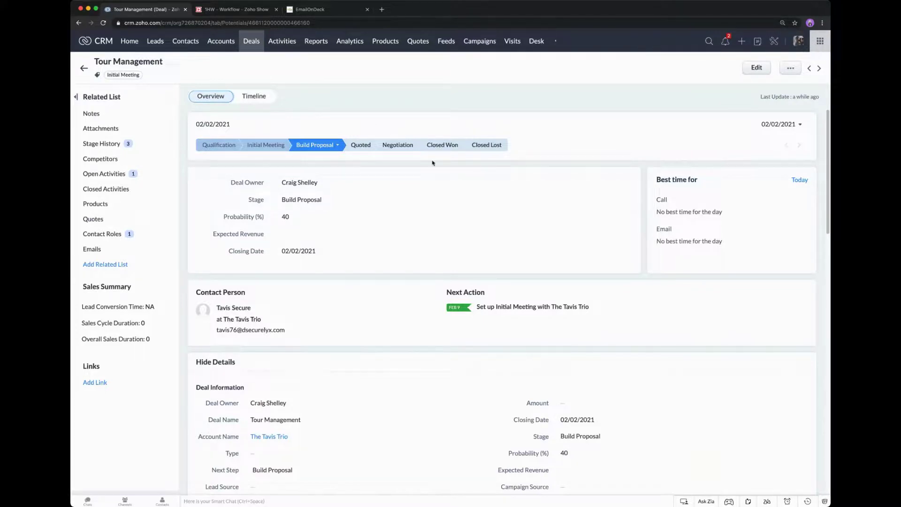
Set the Tour Management deal's stage to Closed Won with an amount of 1000.
click(451, 144)
click(413, 63)
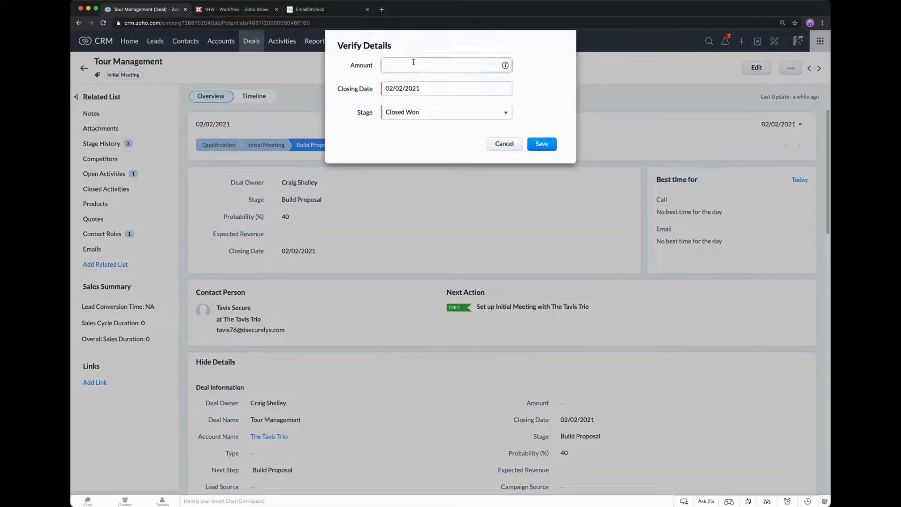
text(1000)
key(Return)
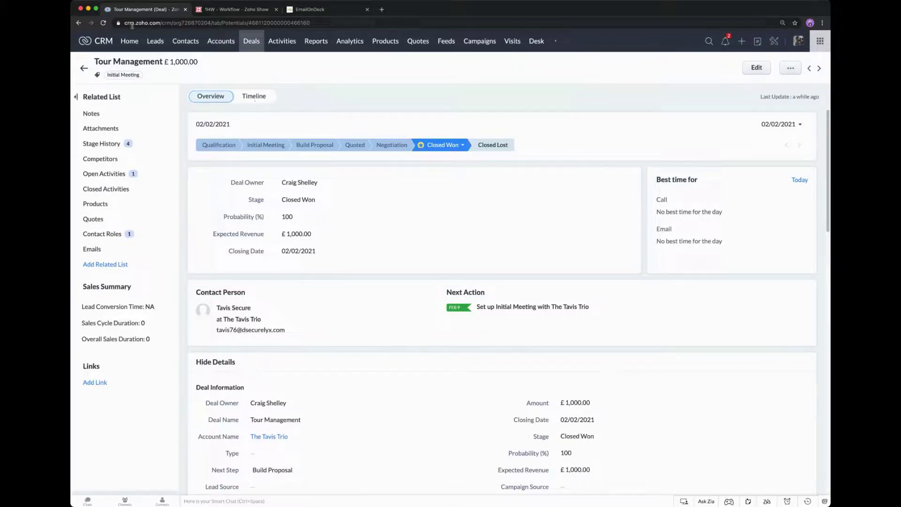
Reload the deal, mark its Invoice, Set up Initial Meeting and Build Proposal tasks as completed, and view the closed activities.
click(104, 24)
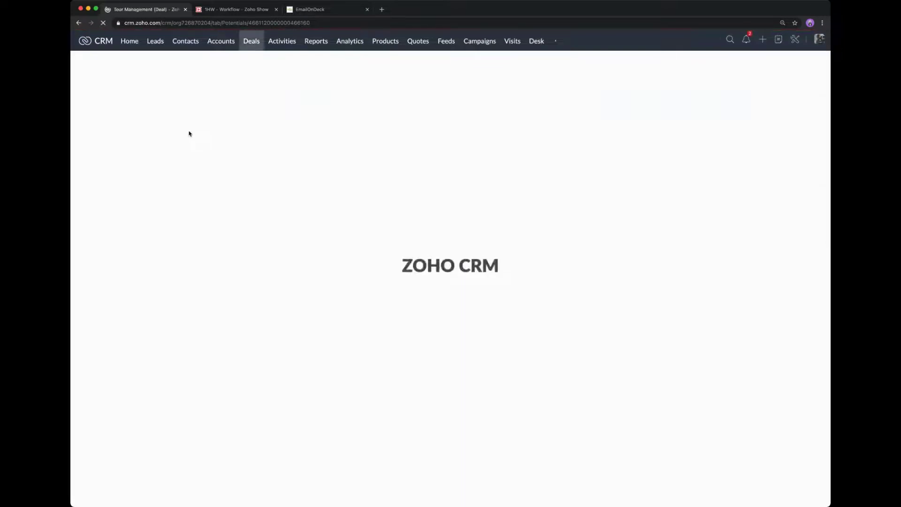
click(123, 164)
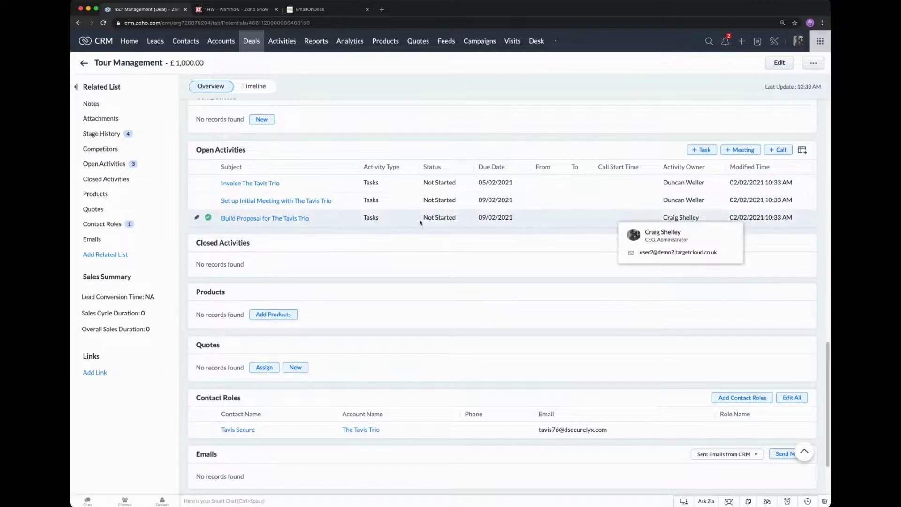
click(207, 183)
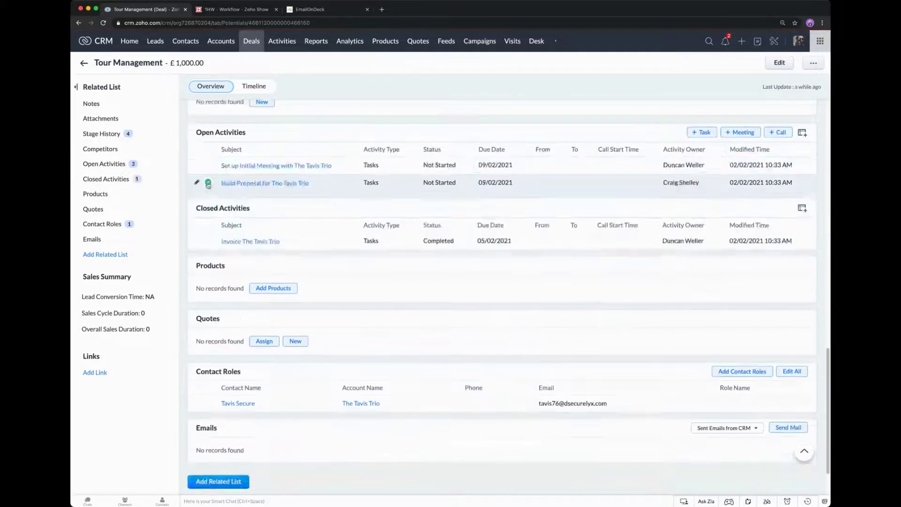
click(208, 142)
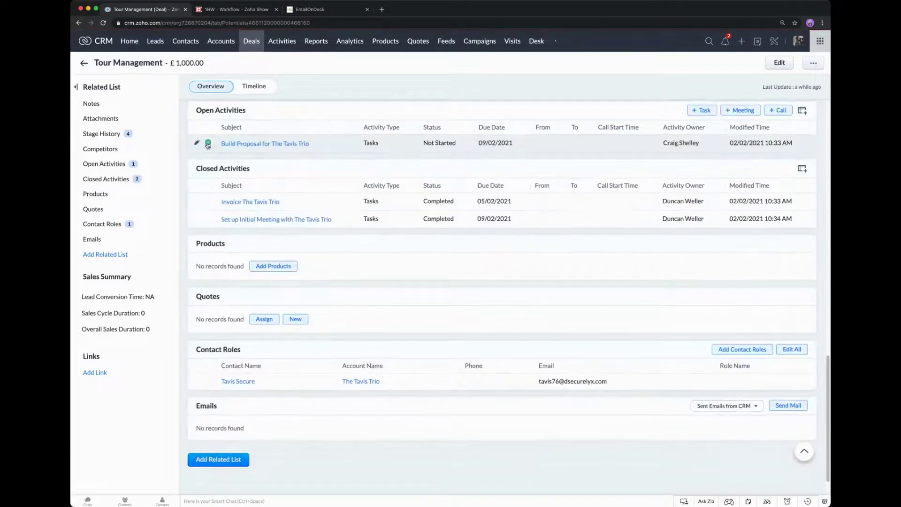
click(207, 142)
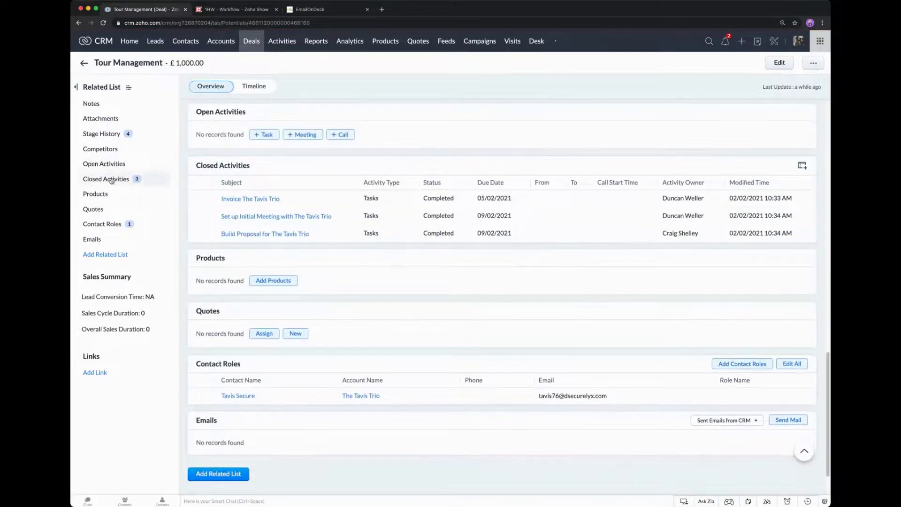
click(107, 180)
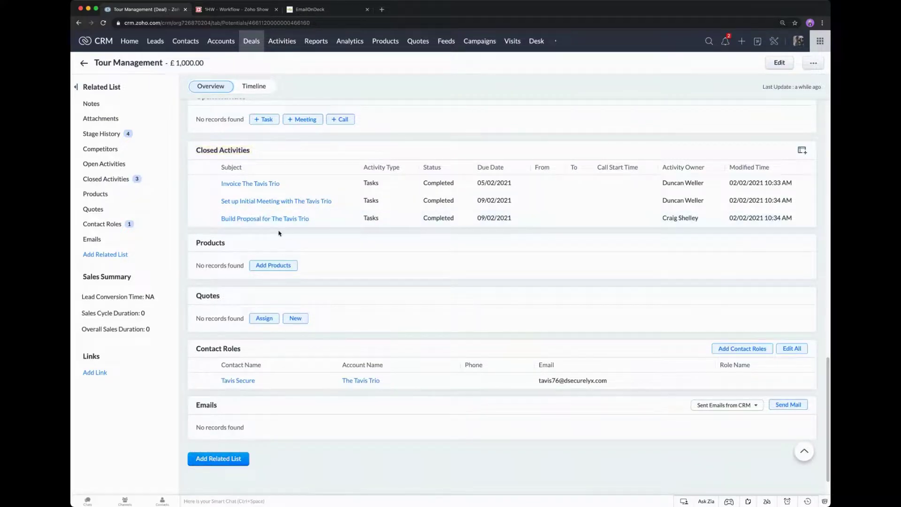
Review the Tour Management deal's stage history and its current stage in the pipeline.
scroll(279, 234, up, 3)
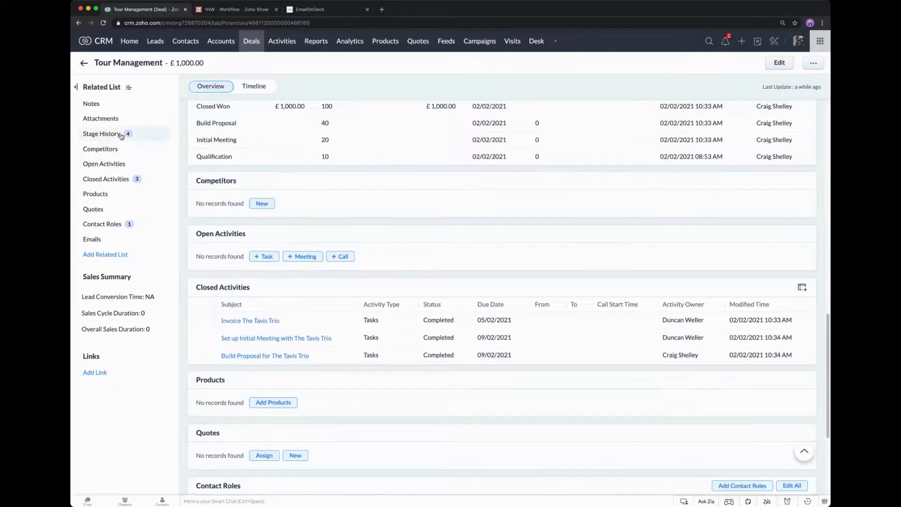
click(126, 134)
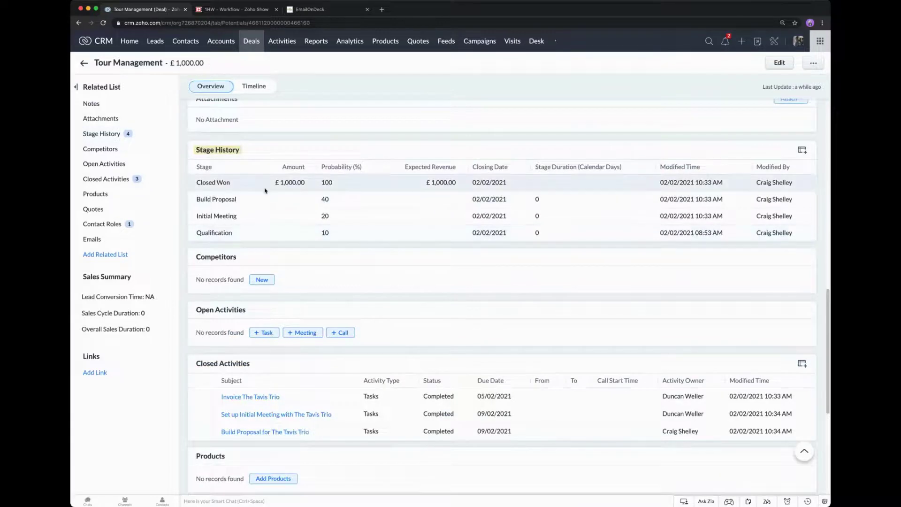
scroll(283, 216, up, 10)
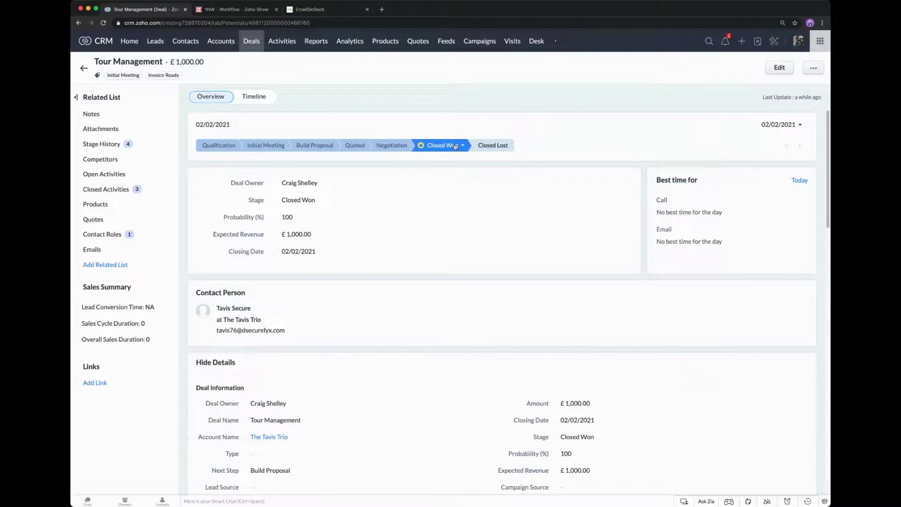
Open the Sales Process workflow rule and review its stage conditions and the action types available for Initial Meeting and Closed Won.
click(773, 43)
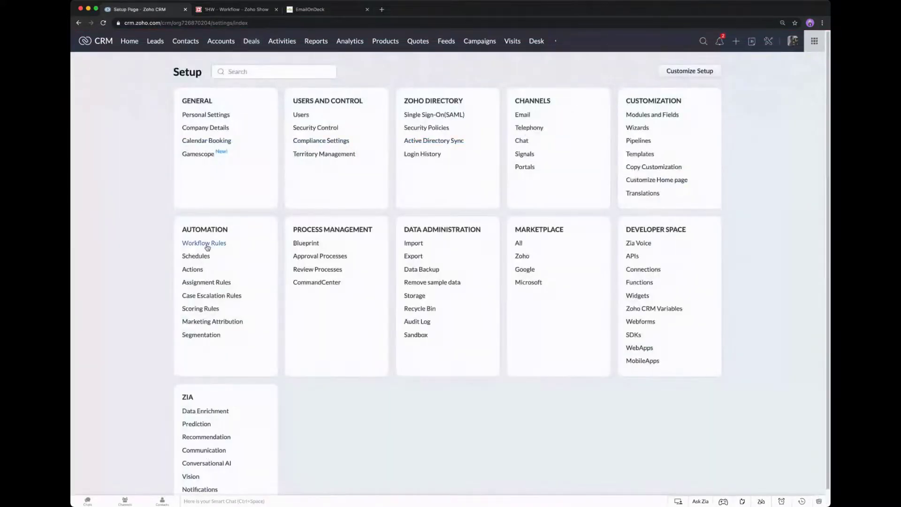
click(207, 245)
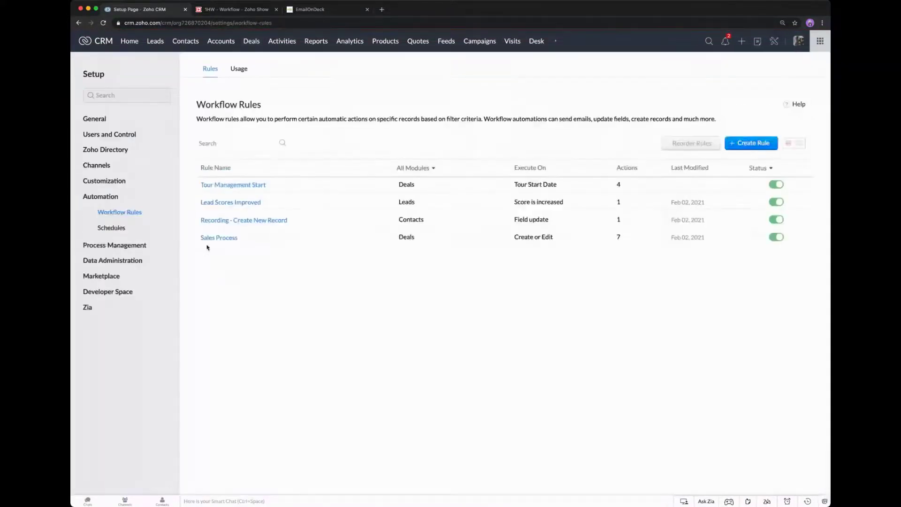
click(219, 238)
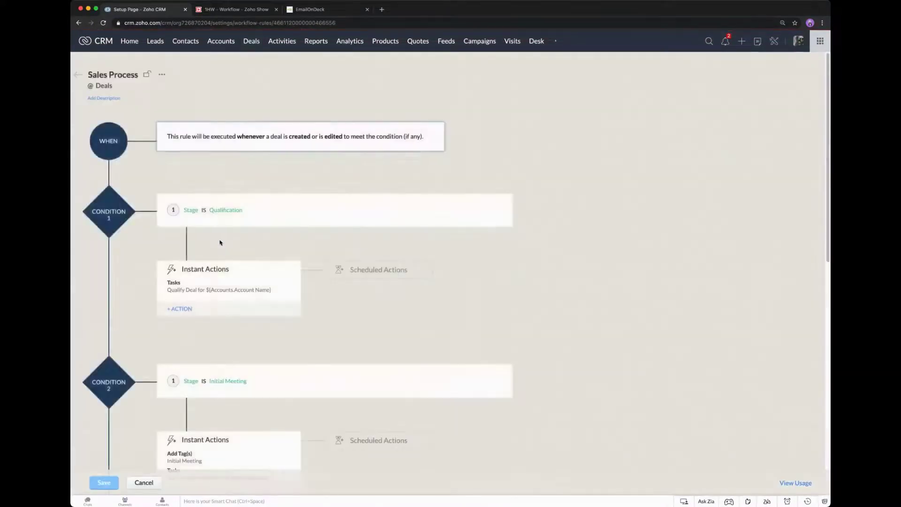
scroll(220, 243, down, 3)
click(185, 355)
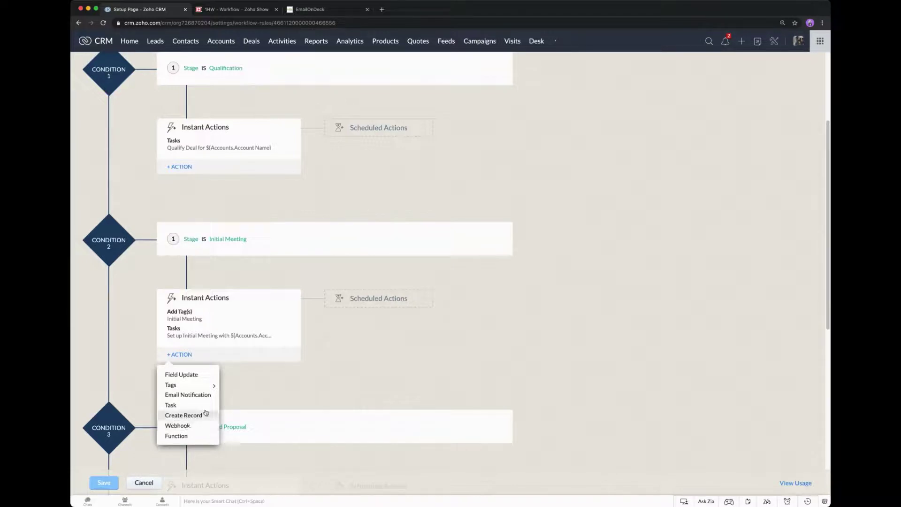
scroll(280, 380, down, 7)
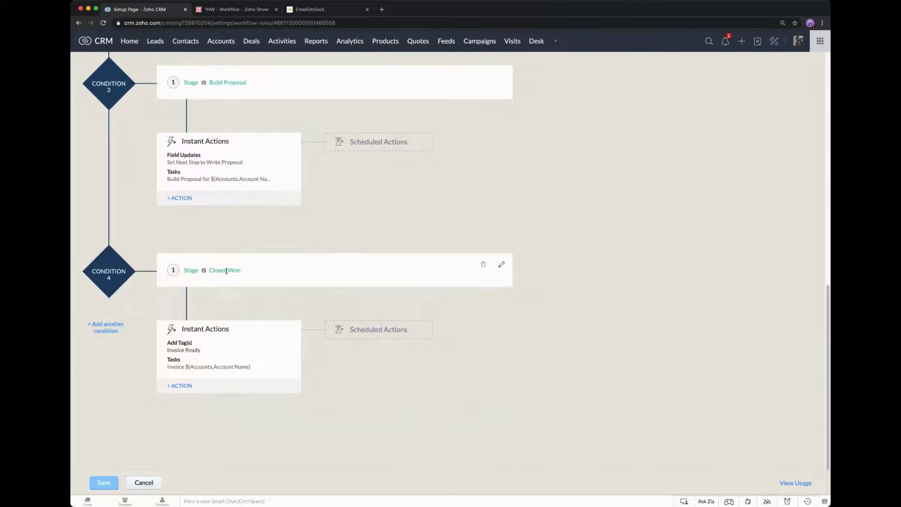
click(189, 387)
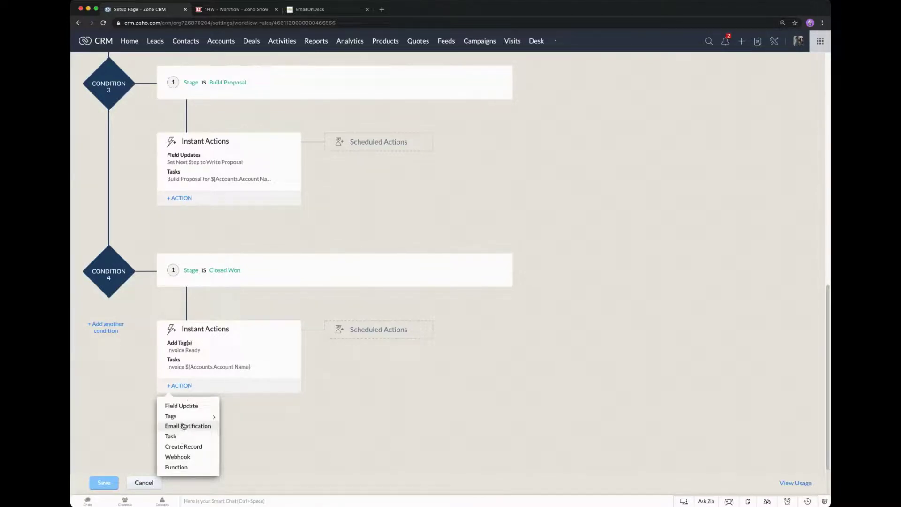
mouse_move(206, 413)
click(247, 412)
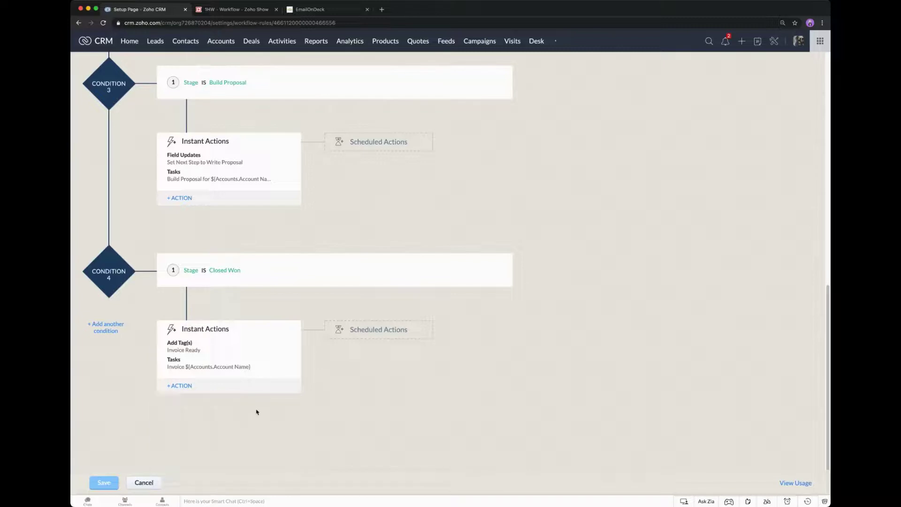
scroll(257, 412, up, 6)
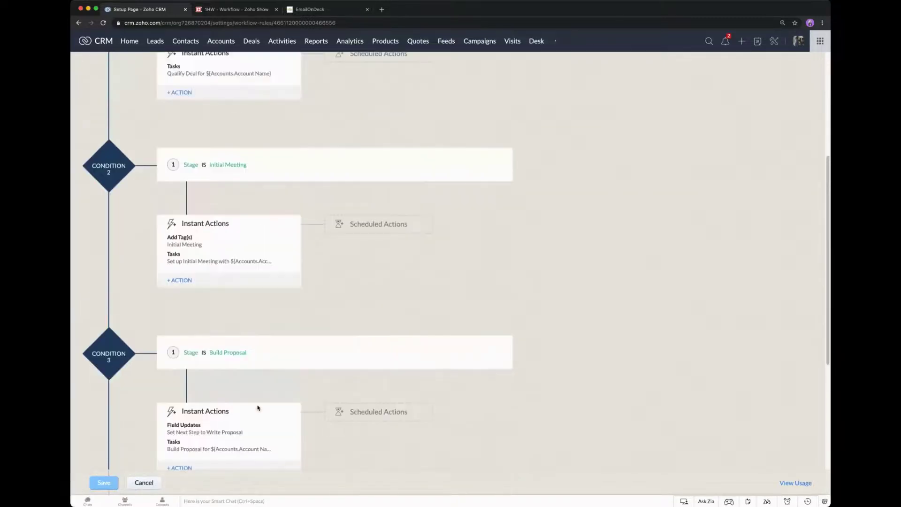
scroll(257, 408, up, 5)
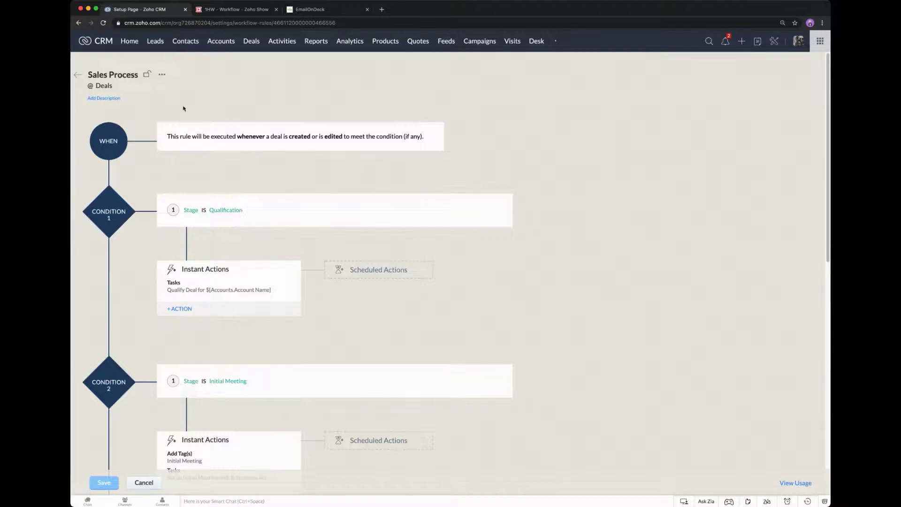
View the Sales Process rule's lock dialog without locking it, and show the options to clone, deactivate or delete the rule.
click(147, 74)
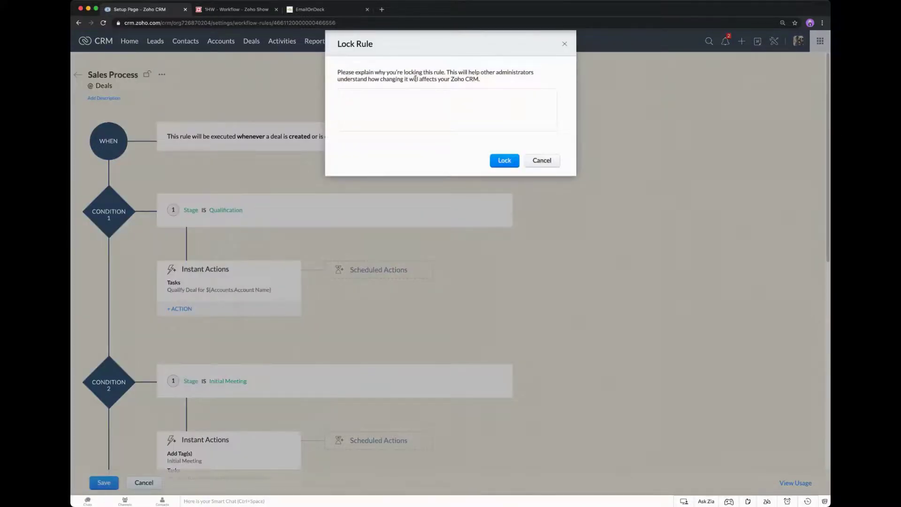
click(554, 161)
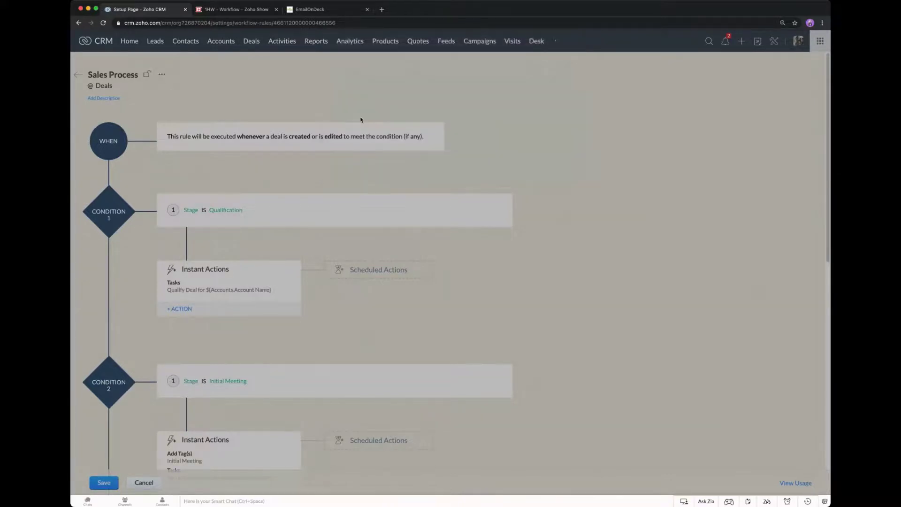
click(163, 74)
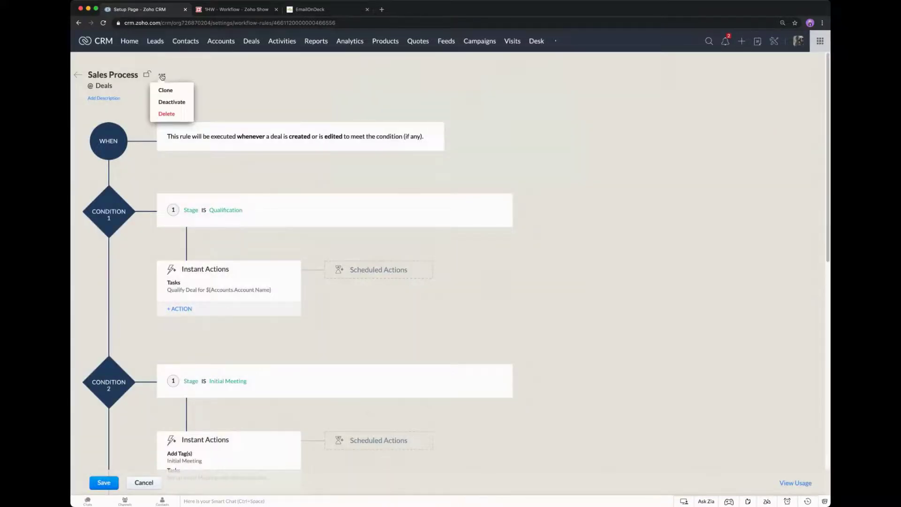
mouse_move(161, 77)
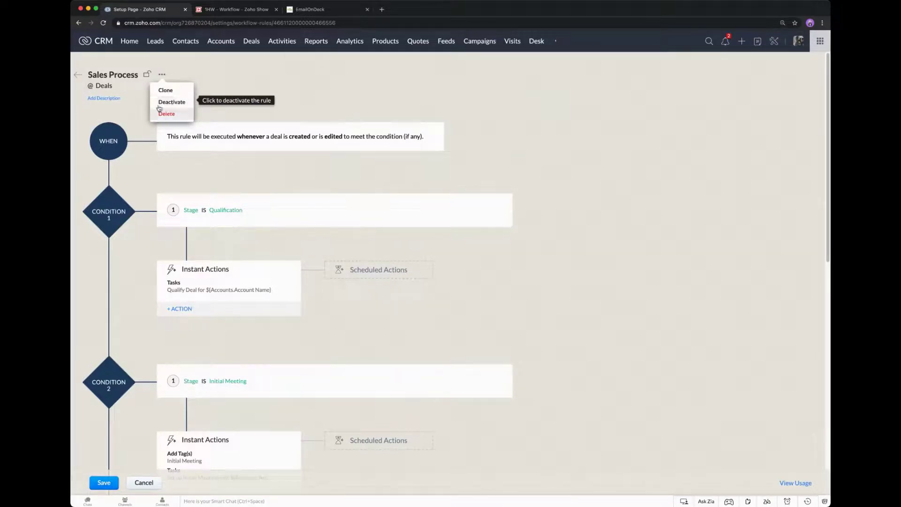
Add the description "Sales Process for managing tasks in our pipeline" to the Sales Process rule and save it.
click(116, 100)
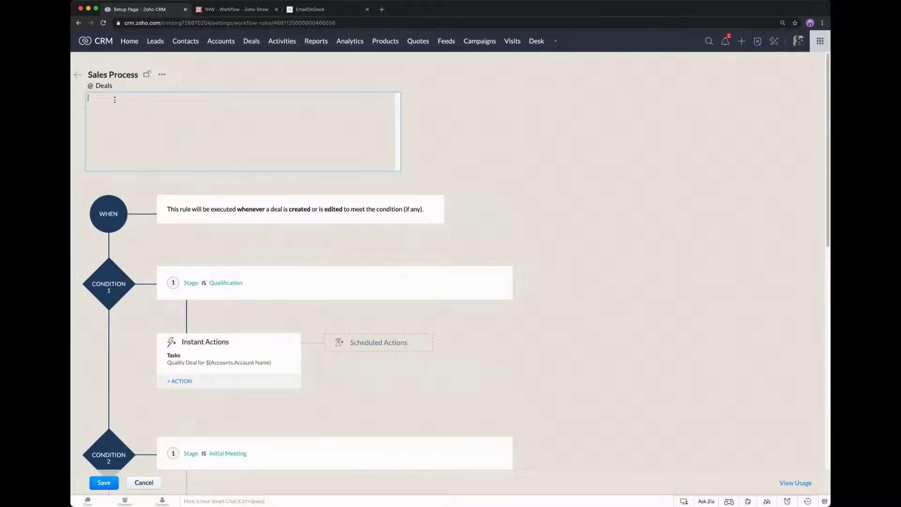
text(Sales Process for managing tasks in our p)
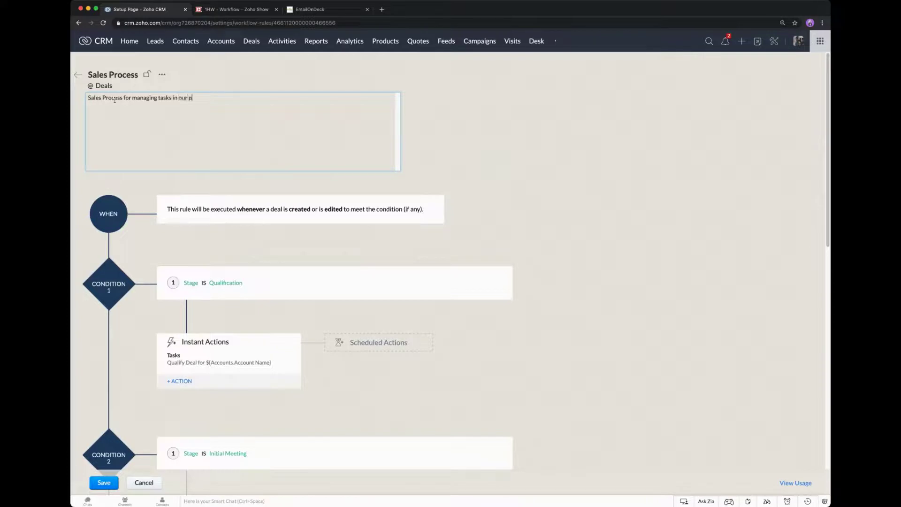
text(ipeline)
click(267, 67)
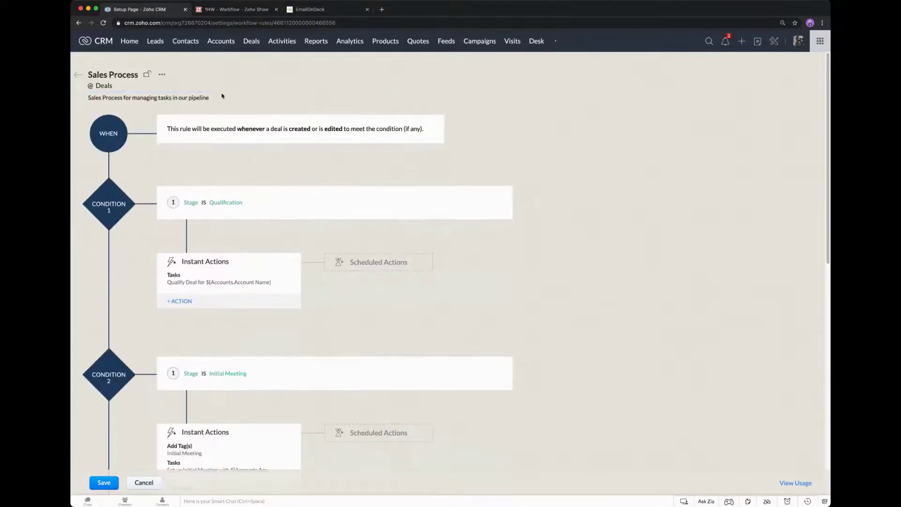
click(110, 487)
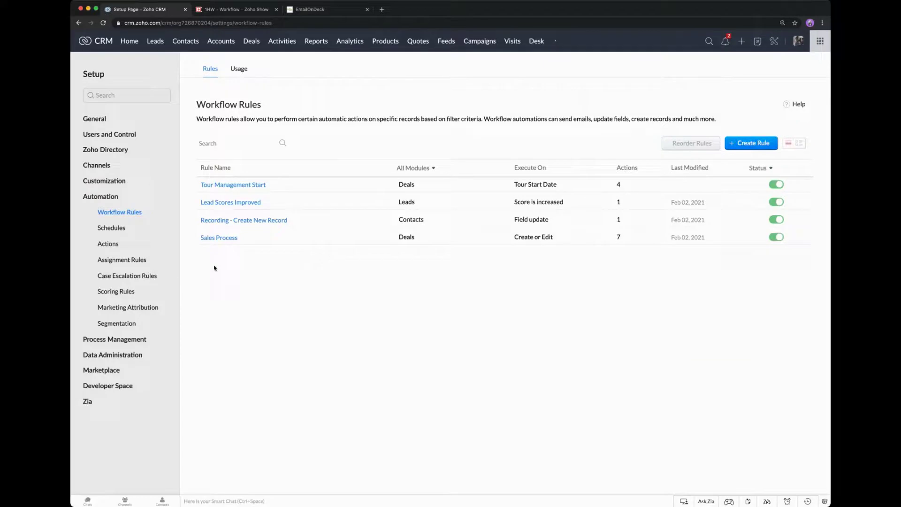
Show the 1HW Plan slide in the Zoho Show presentation and return to the CRM workflow rules.
key(super+Tab)
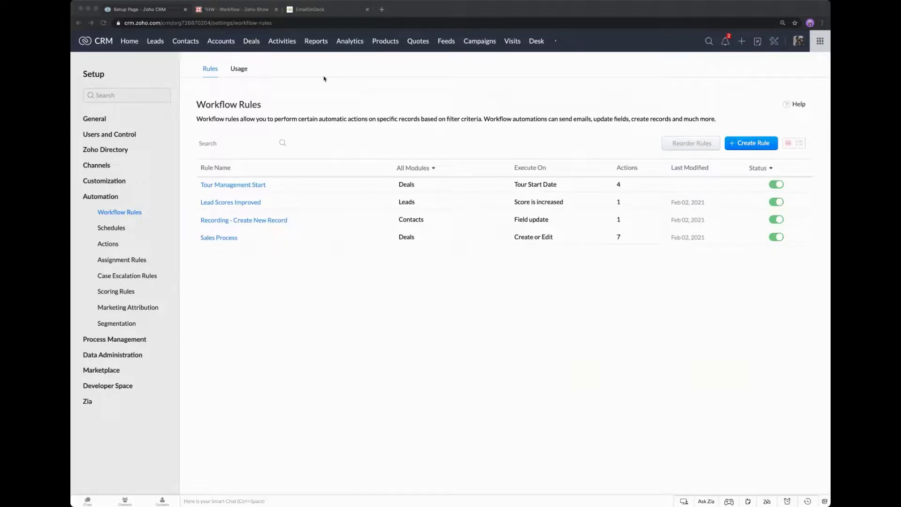
click(402, 68)
key(ctrl+Tab)
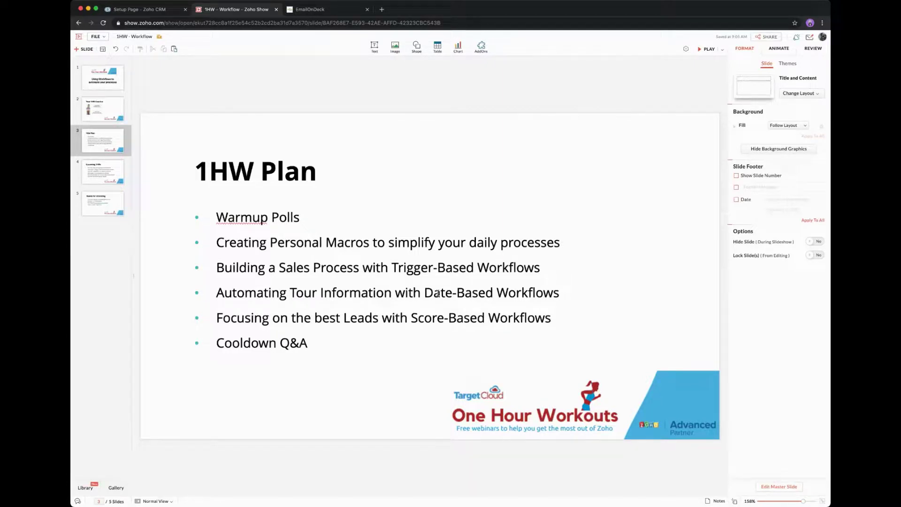
click(172, 15)
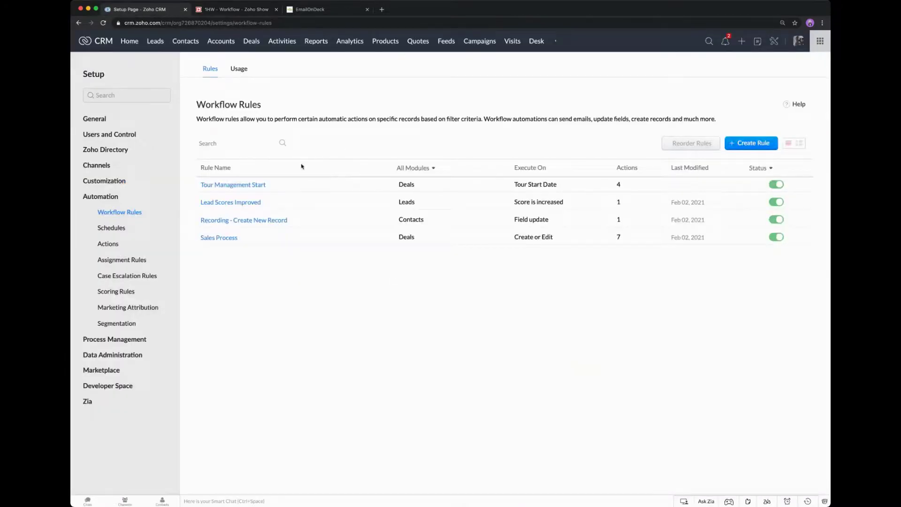
Open the Tour Management Start workflow rule and its execution trigger for editing.
click(242, 186)
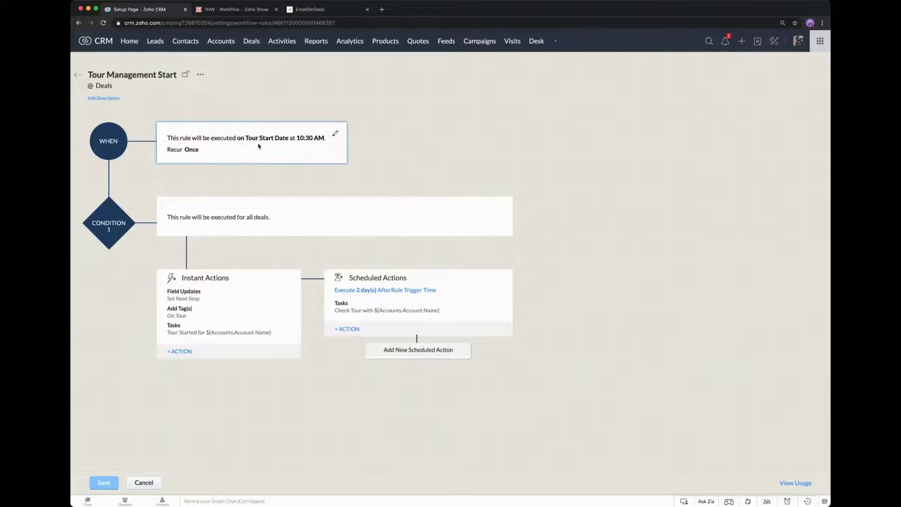
click(335, 133)
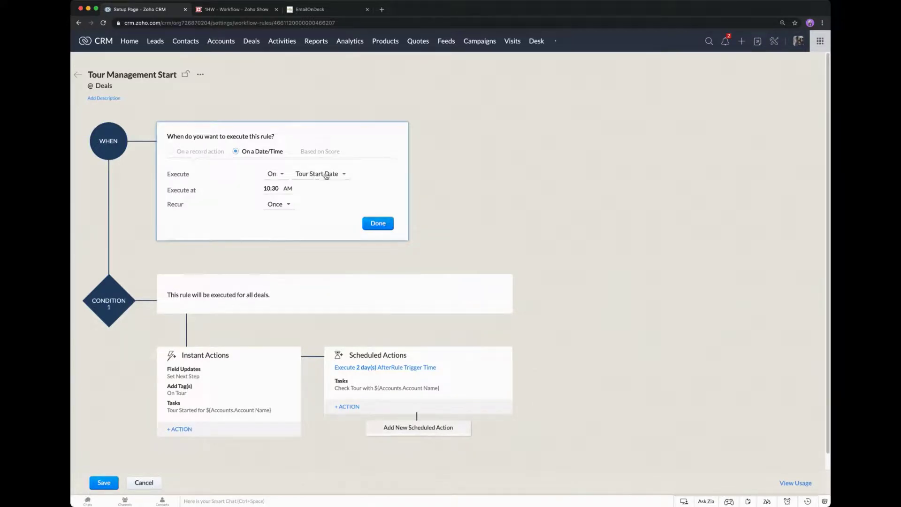
Try setting the Tour Management Start rule to execute 3 days before the Closing Date.
click(276, 174)
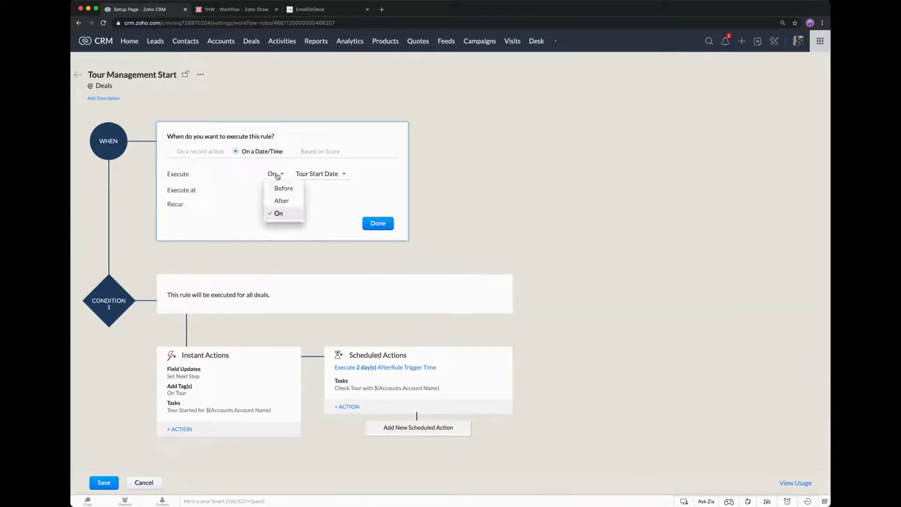
click(282, 188)
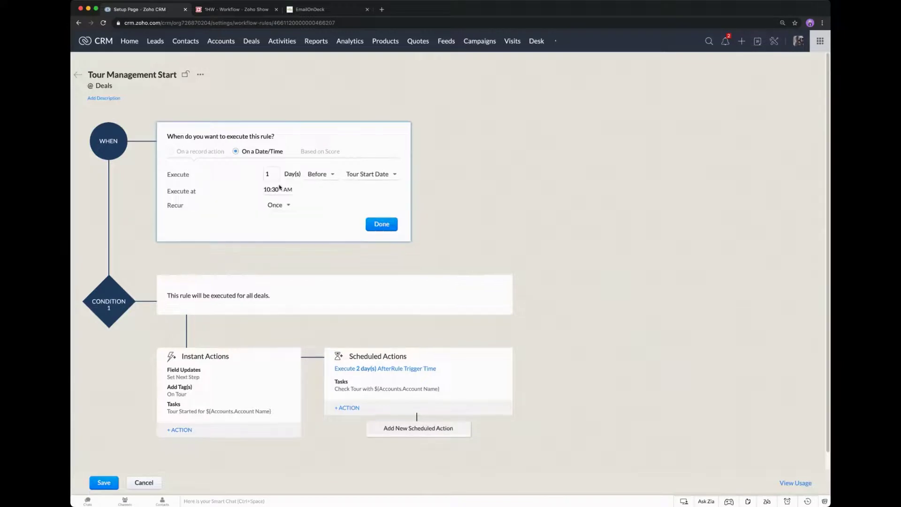
click(356, 178)
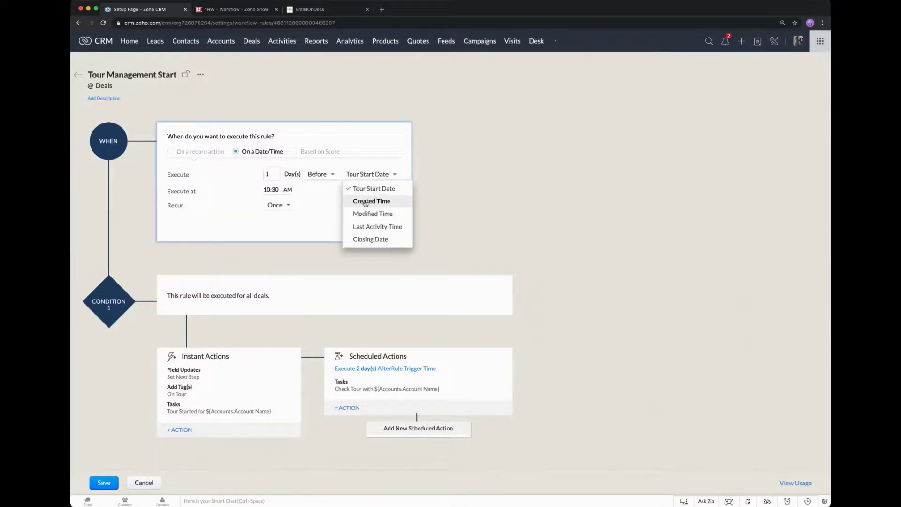
click(373, 239)
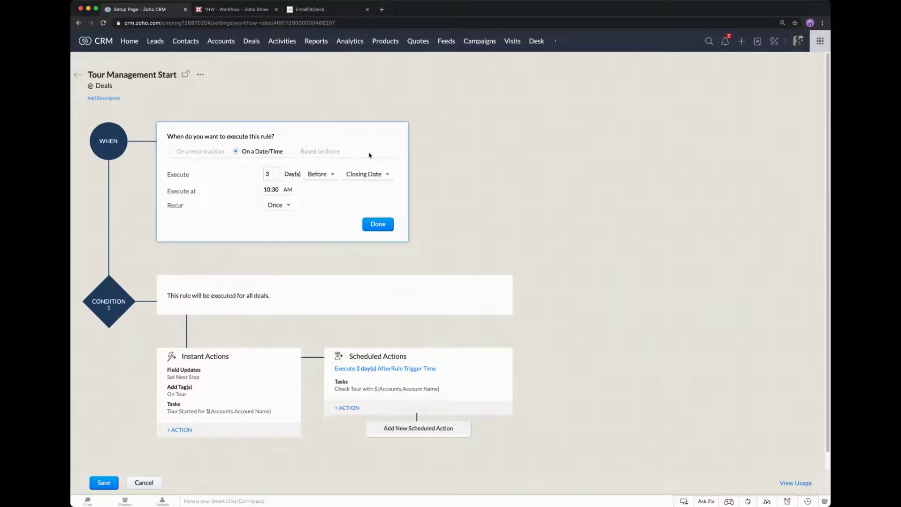
Set the rule's trigger back to execute on the Tour Start Date.
click(310, 178)
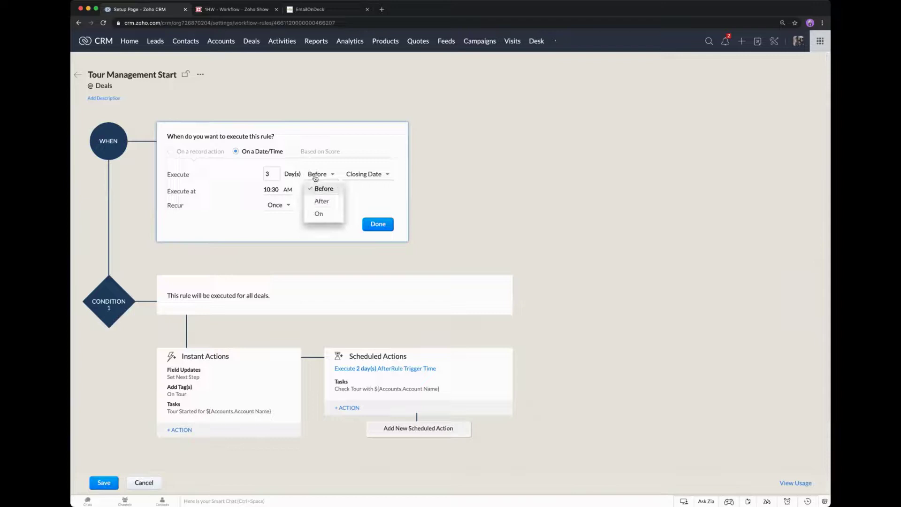
click(317, 211)
click(323, 175)
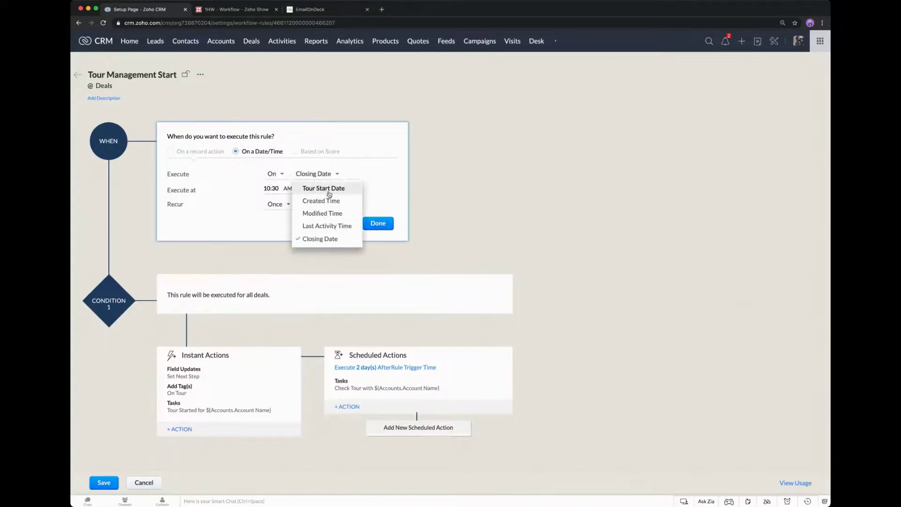
click(324, 188)
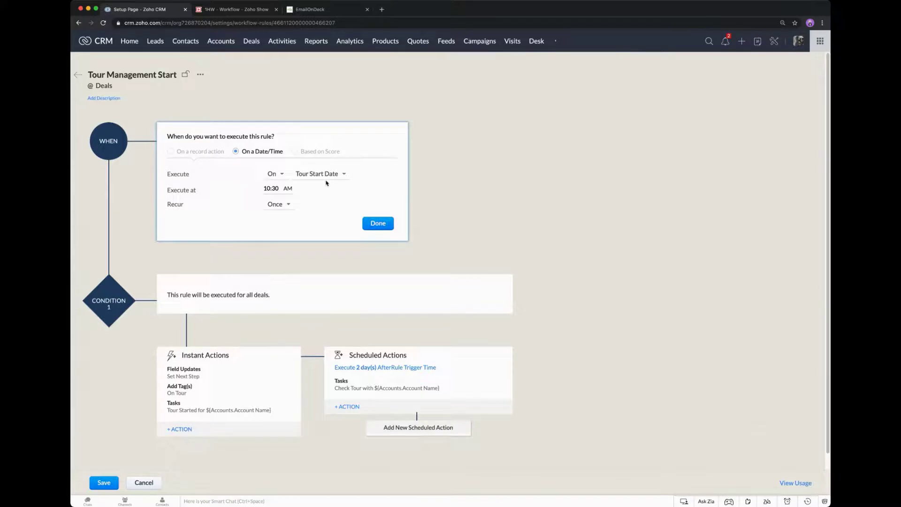
Examine the recurrence options of the Tour Management Start trigger and close its settings with recurrence kept at Once.
click(281, 205)
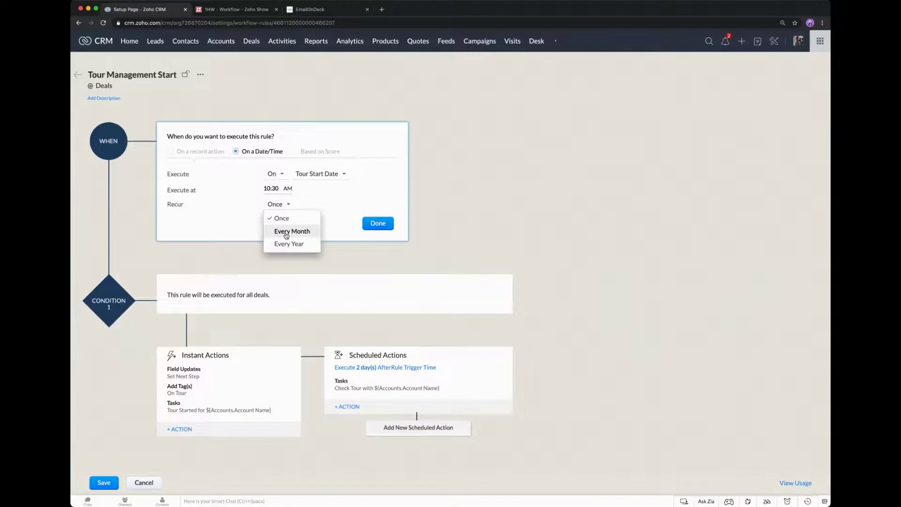
click(327, 203)
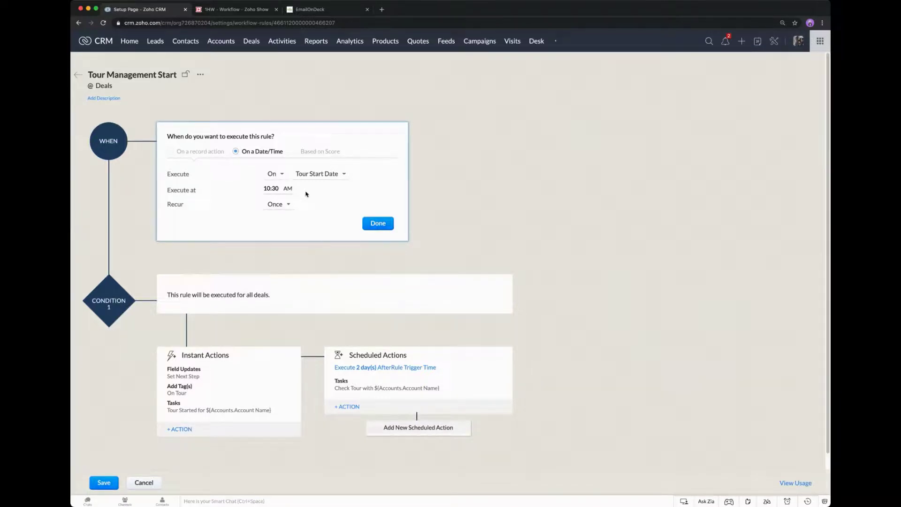
click(287, 206)
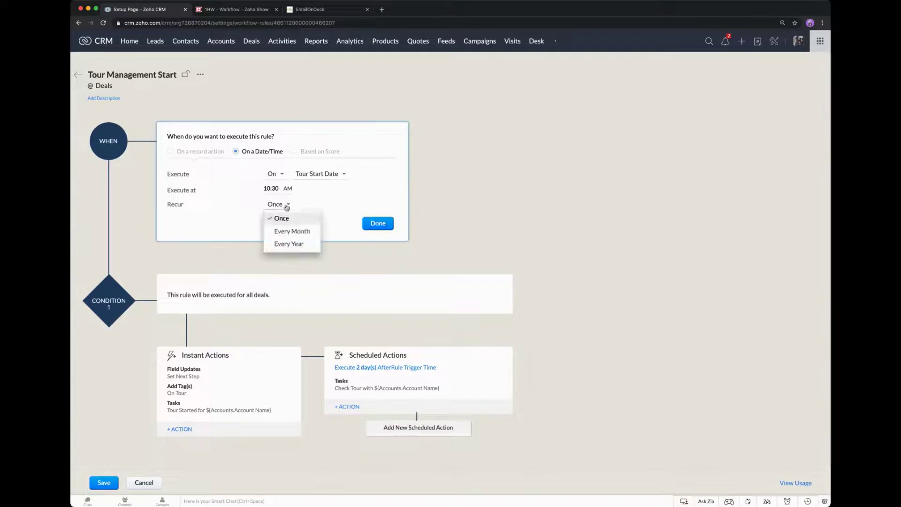
click(332, 208)
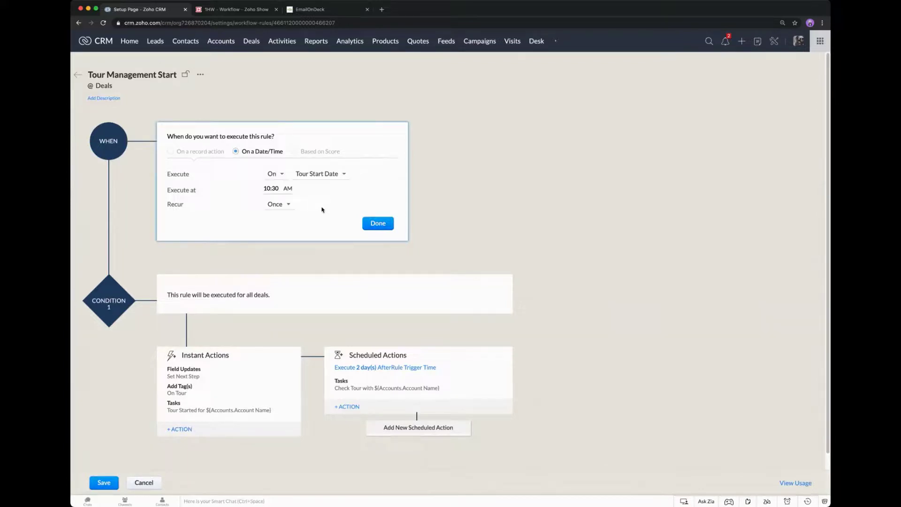
click(368, 222)
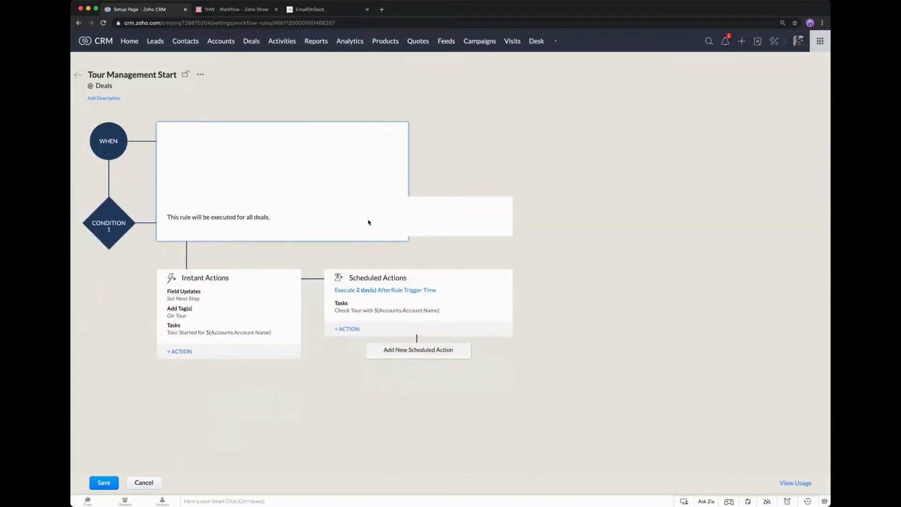
Try restricting the rule to deals matching a Closing Date condition and switch it back to all deals.
click(501, 207)
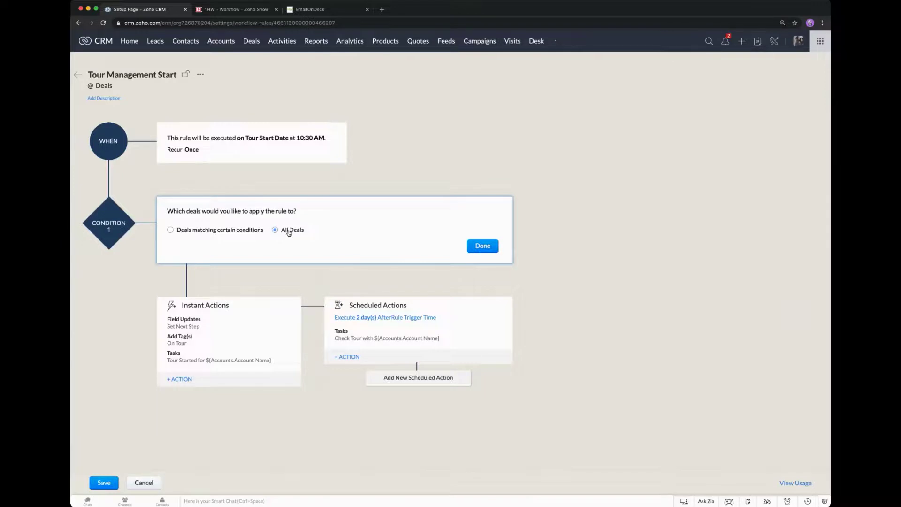
click(170, 229)
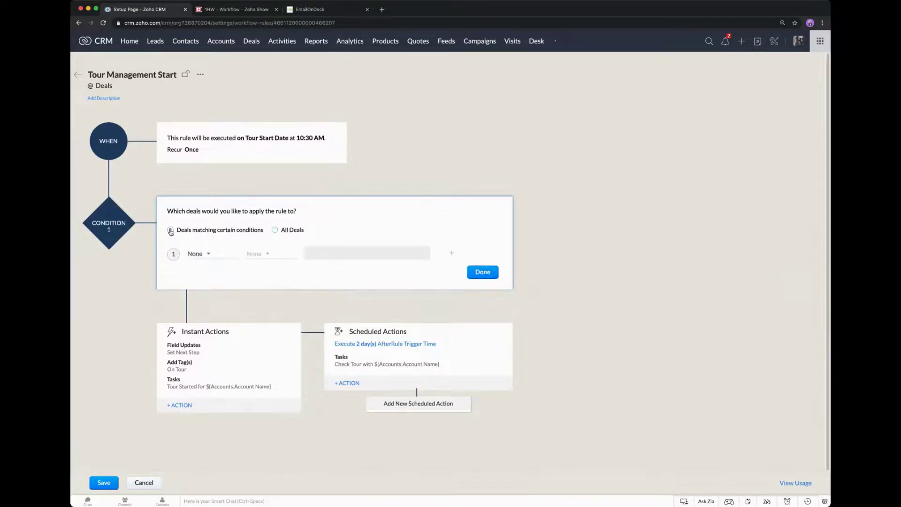
click(193, 254)
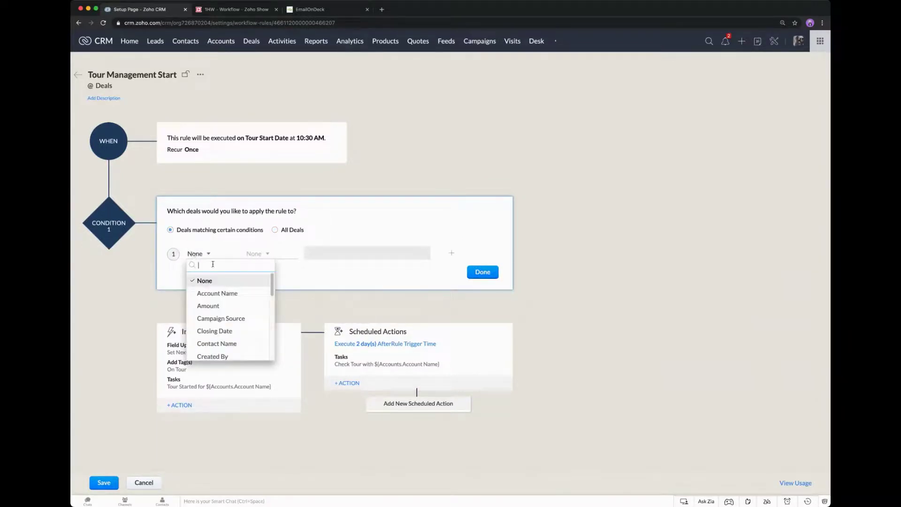
click(226, 328)
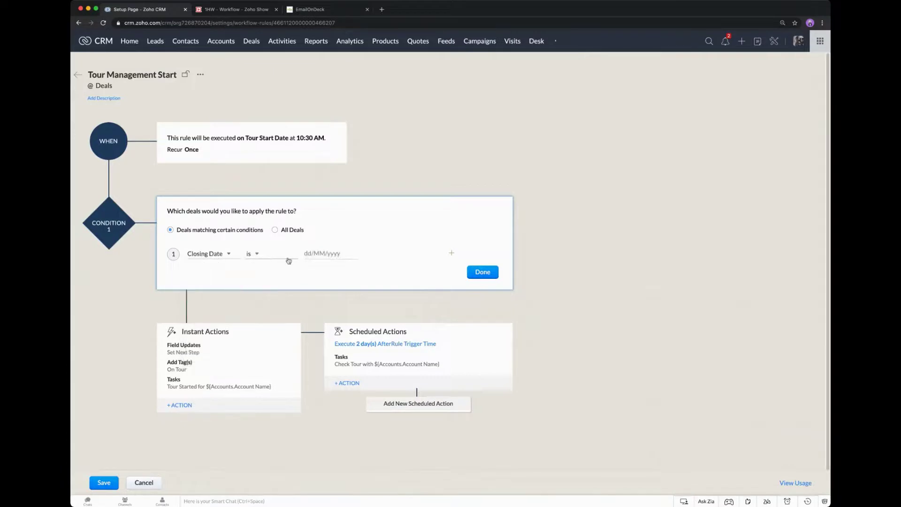
click(263, 258)
scroll(286, 314, down, 5)
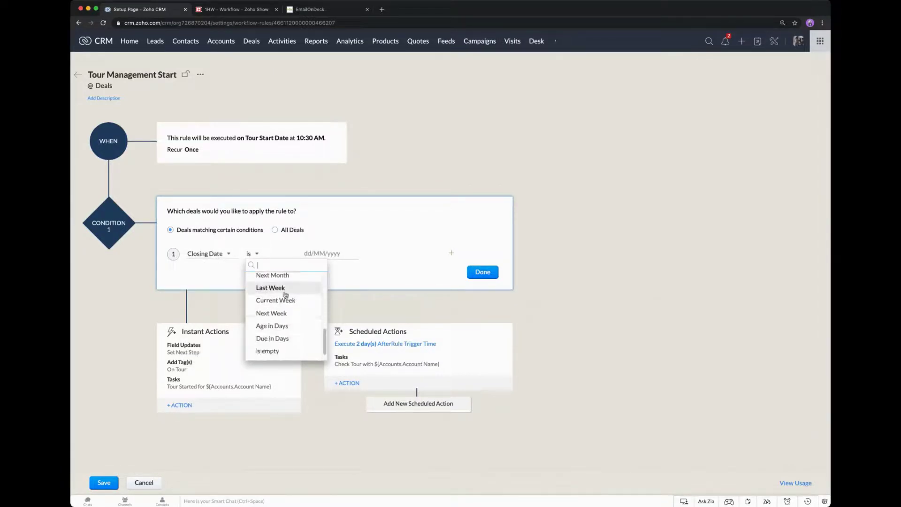
click(362, 237)
click(276, 230)
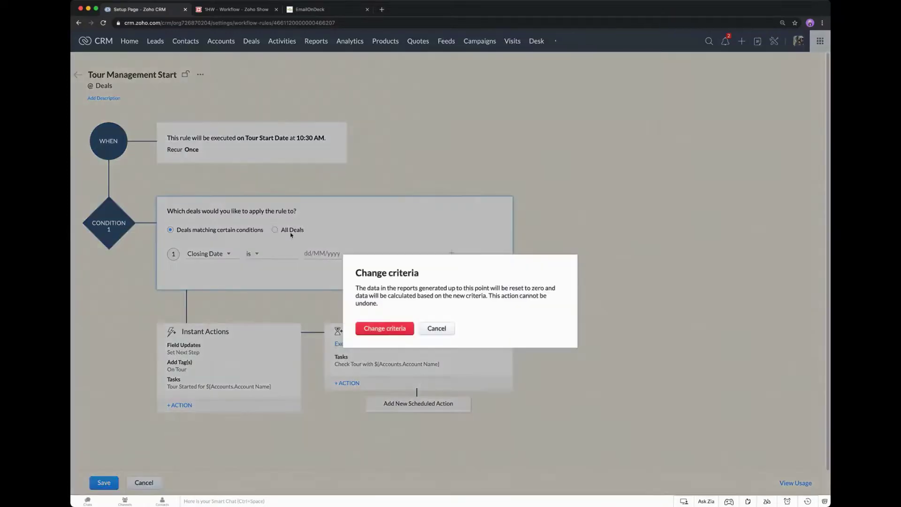
click(381, 328)
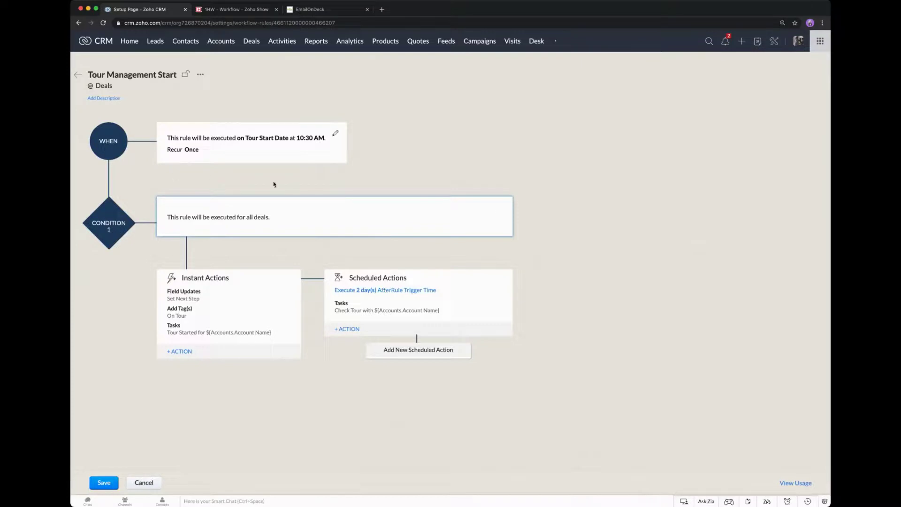
Check the settings of the scheduled Check Tour task and leave the workflow rule without saving.
click(365, 313)
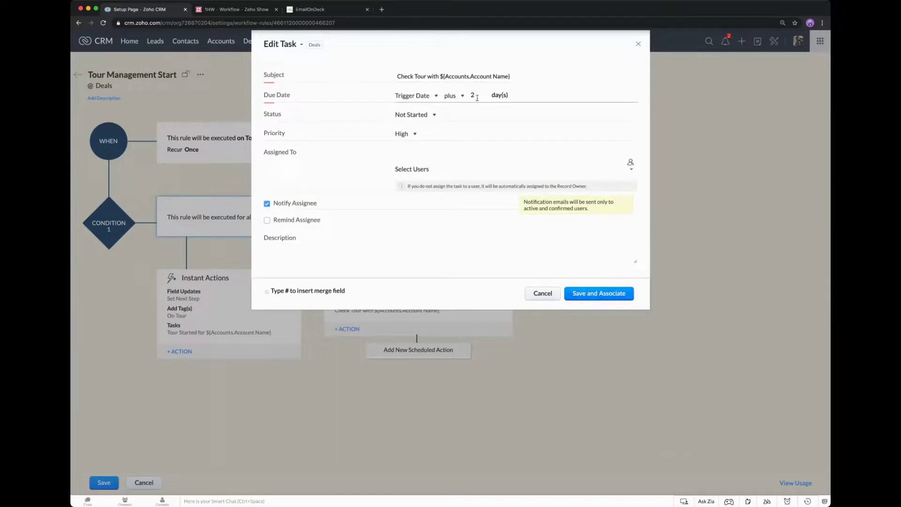
click(552, 294)
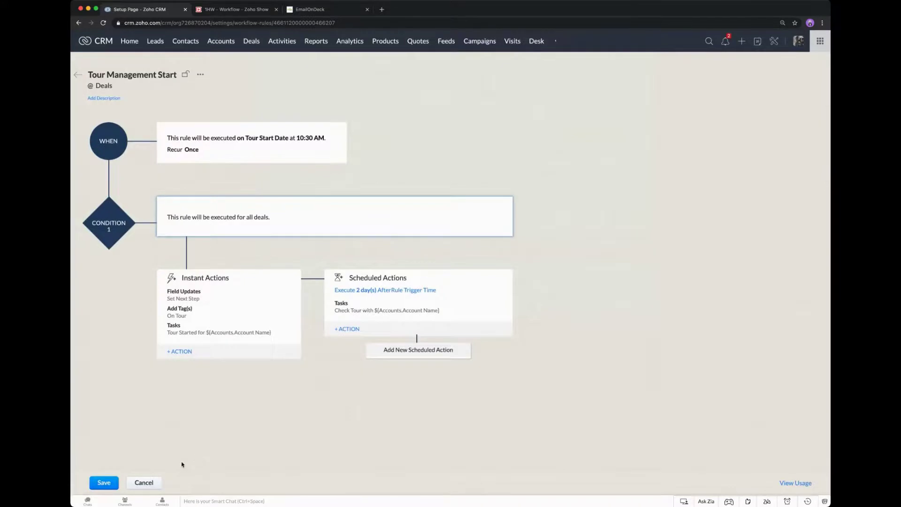
click(145, 483)
click(371, 301)
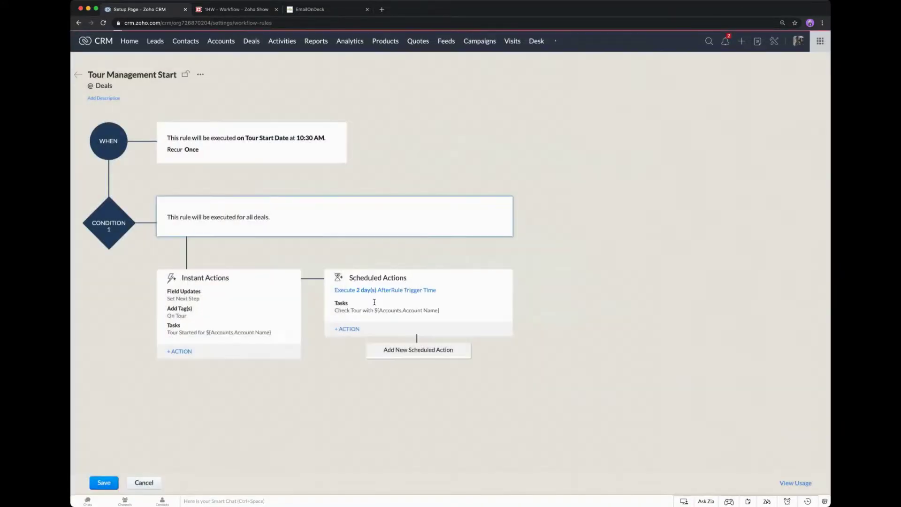
Go to Deals, open the Tavis Trio contact from the recent items, and open its Tour Management deal.
click(252, 45)
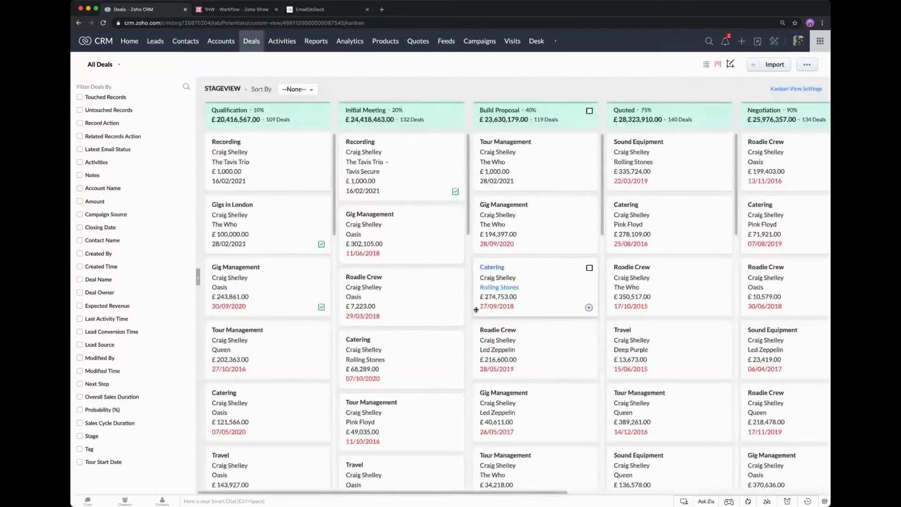
click(806, 502)
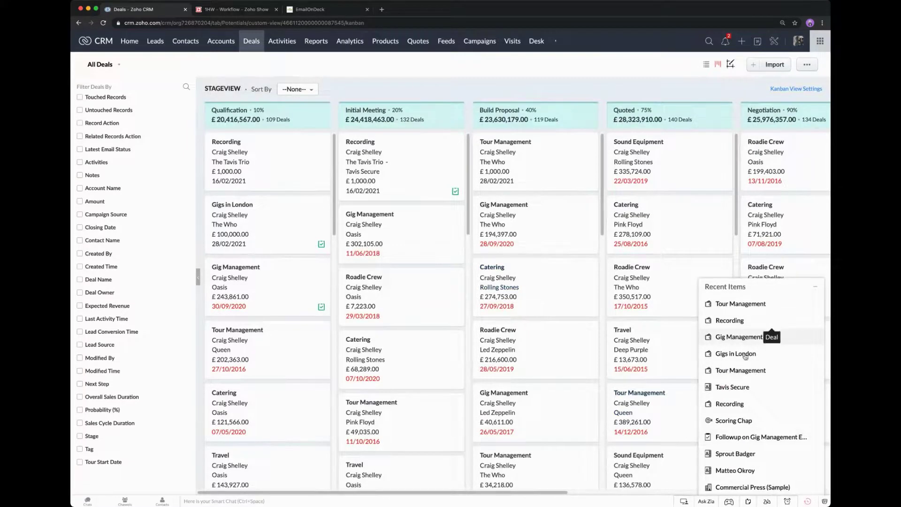
click(730, 387)
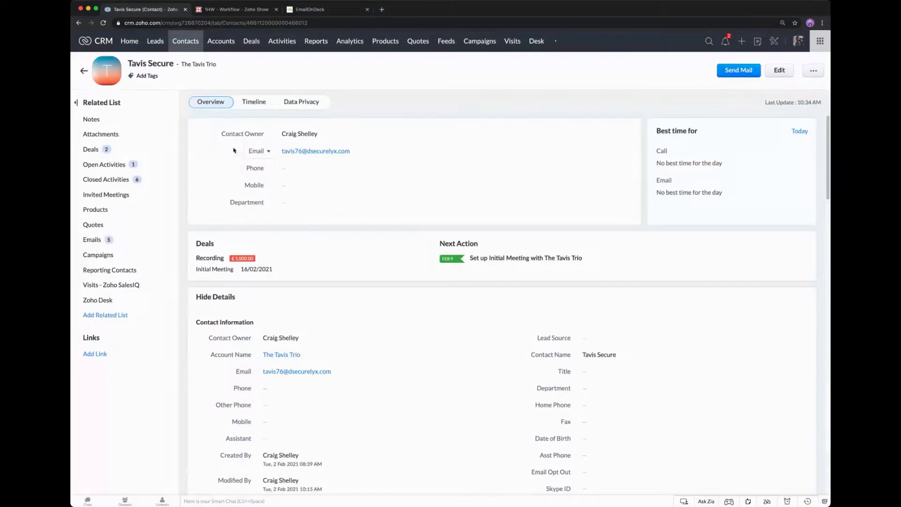
click(126, 149)
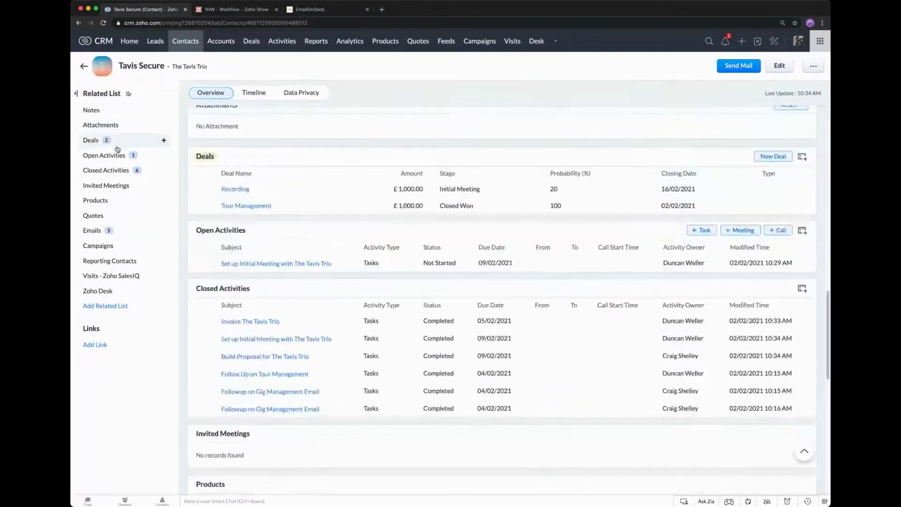
click(247, 206)
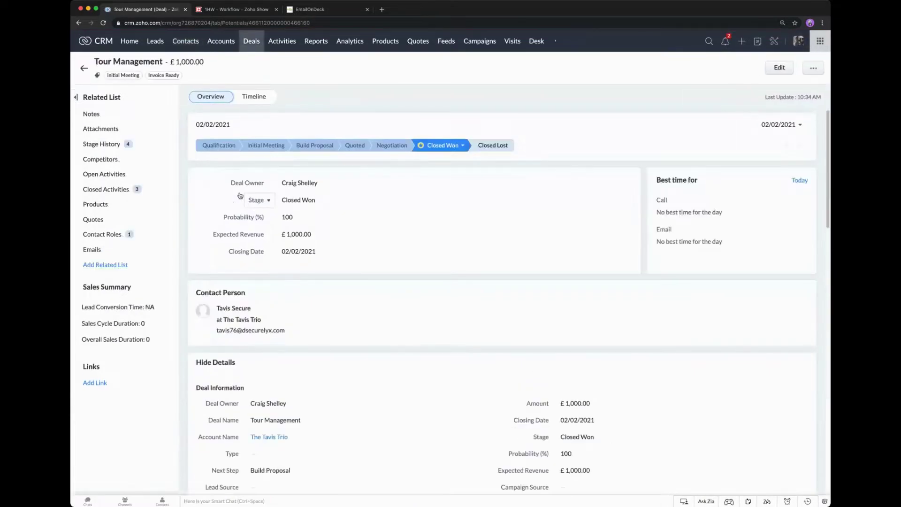
Examine the Tour Management deal's Tour Start Date and the upcoming workflow actions in its timeline.
click(256, 96)
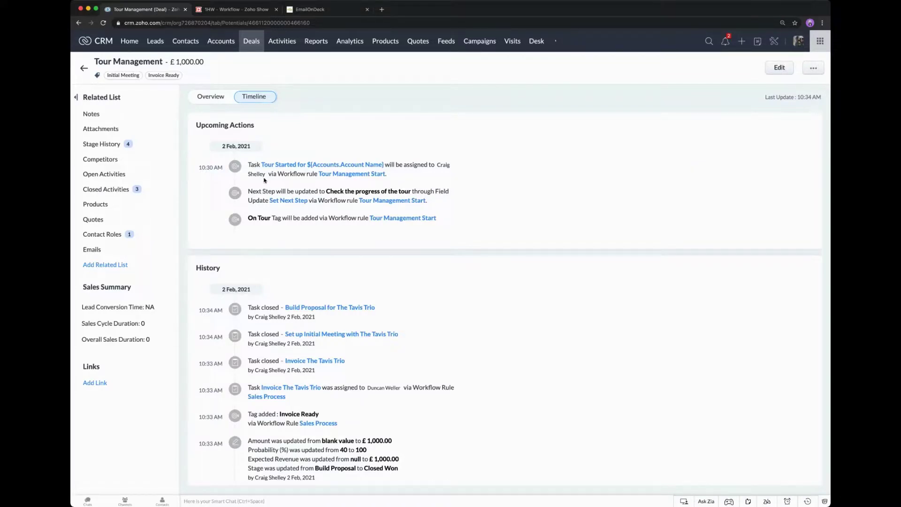
click(211, 97)
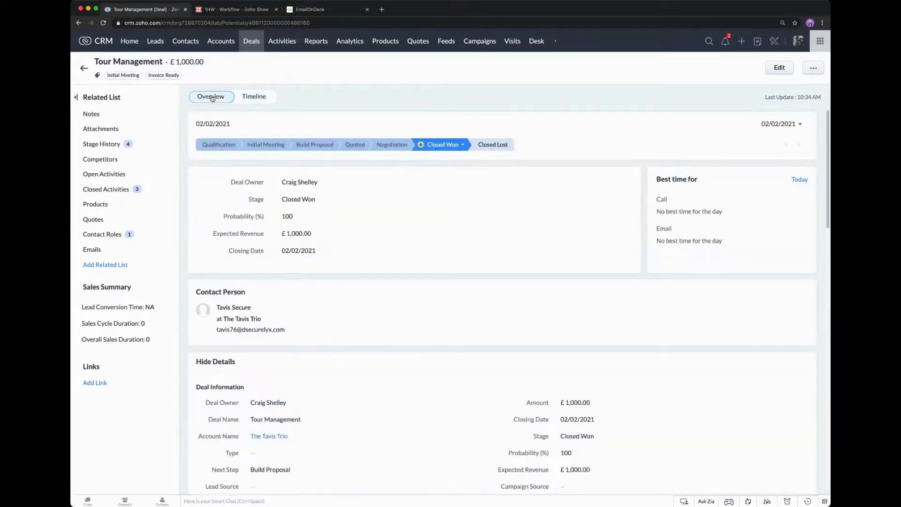
scroll(418, 228, down, 6)
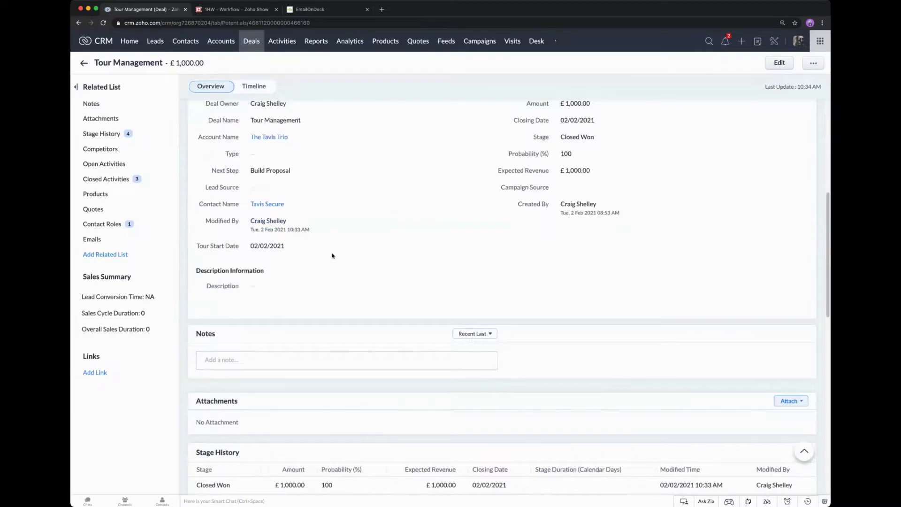
mouse_move(277, 247)
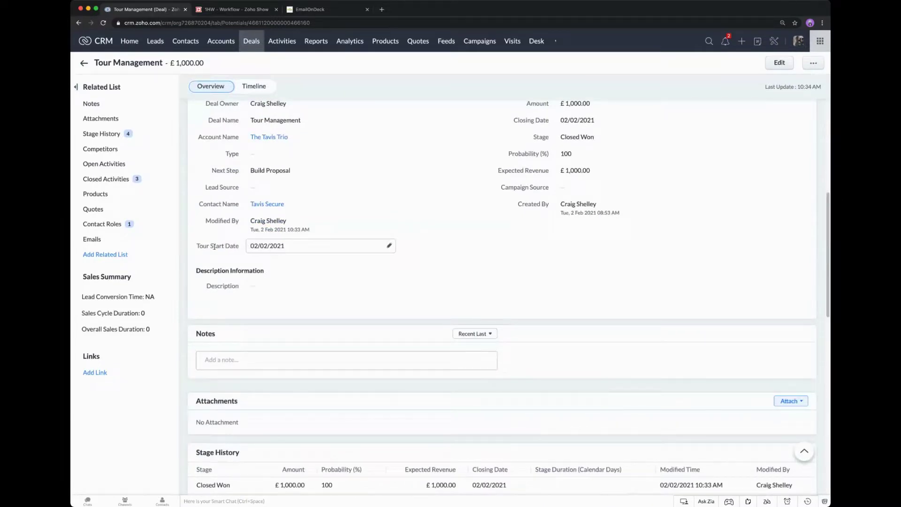
drag(198, 246, 239, 246)
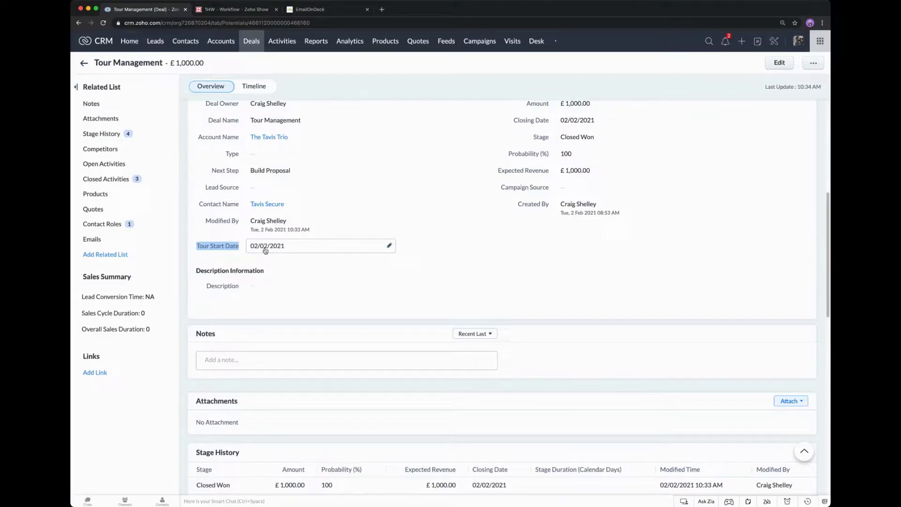
scroll(258, 202, up, 2)
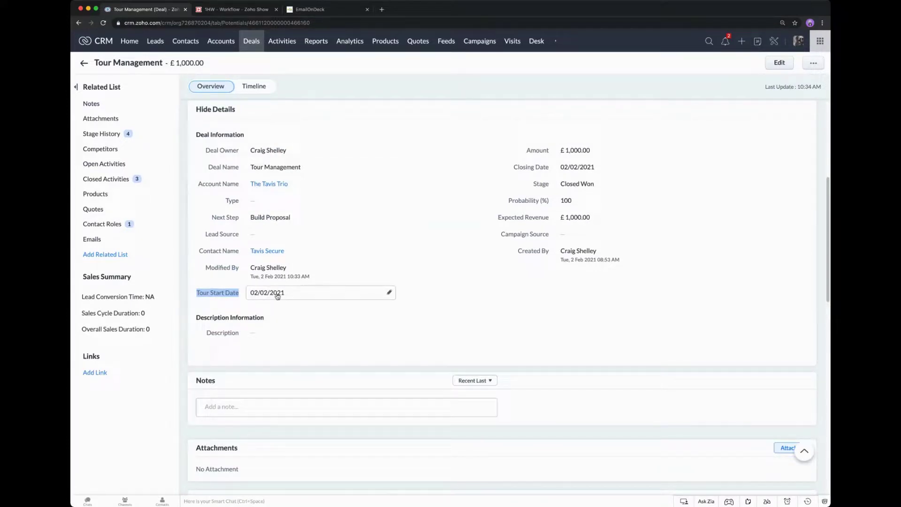
scroll(278, 296, up, 1)
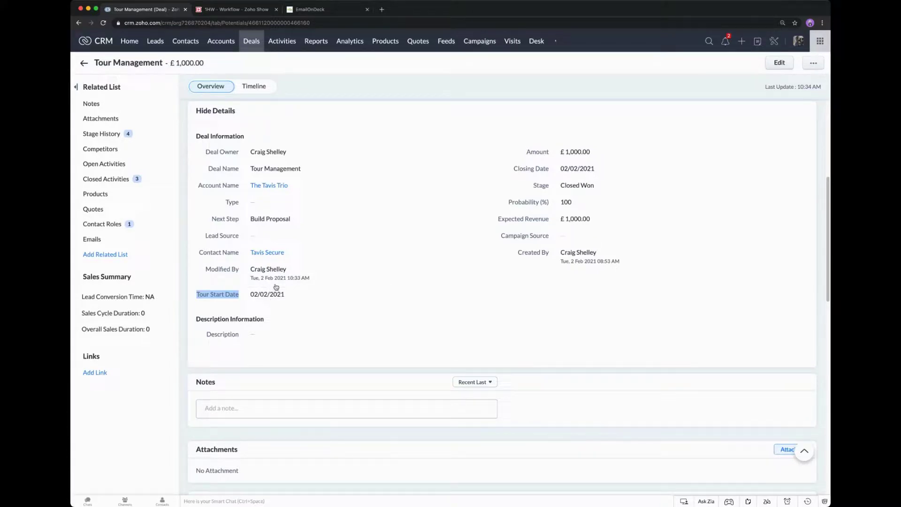
click(255, 87)
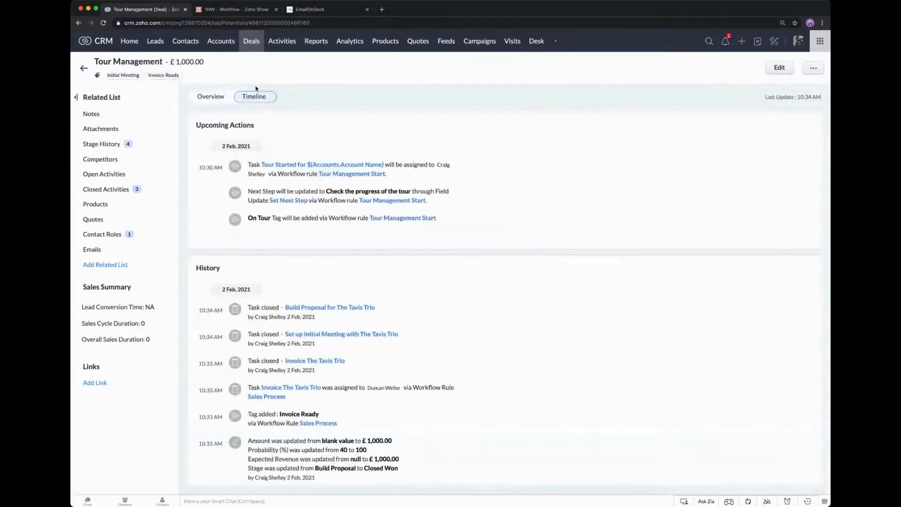
triple_click(201, 167)
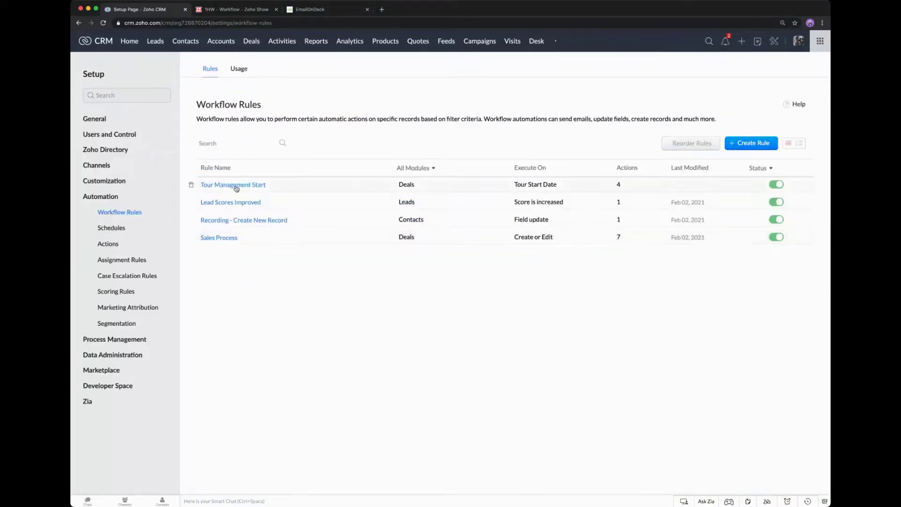
Review the Tour Management Start rule's trigger, instant actions and scheduled actions, and return to the workflow rules list.
click(238, 185)
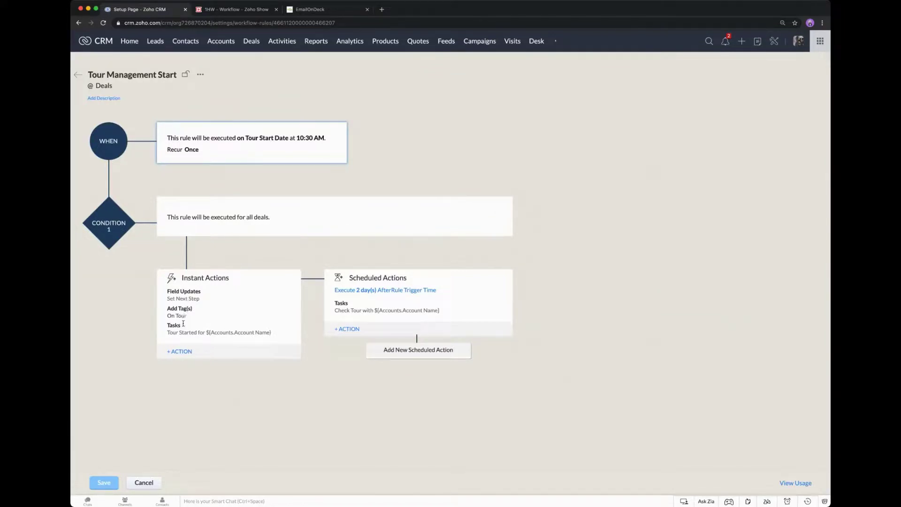
mouse_move(387, 295)
mouse_move(196, 145)
click(151, 482)
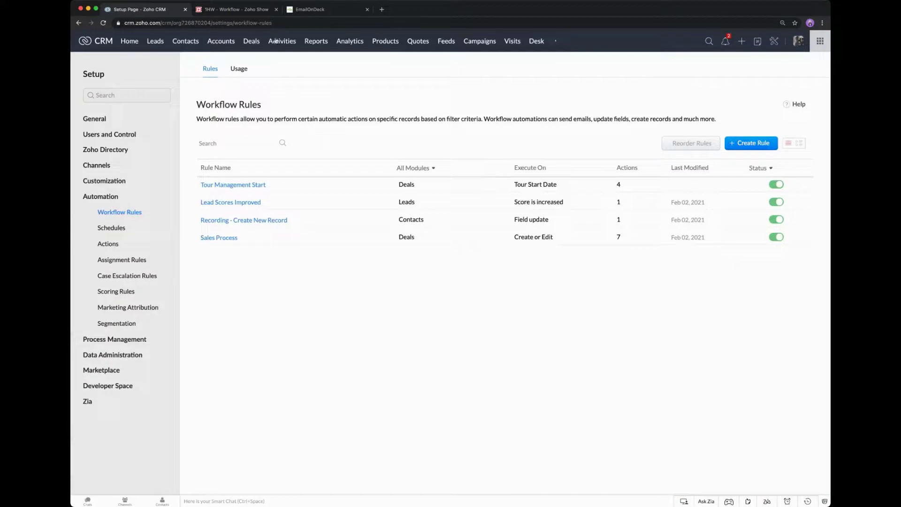
Show the 1HW Plan slide in Zoho Show and switch back to the workflow rules in Zoho CRM.
click(262, 11)
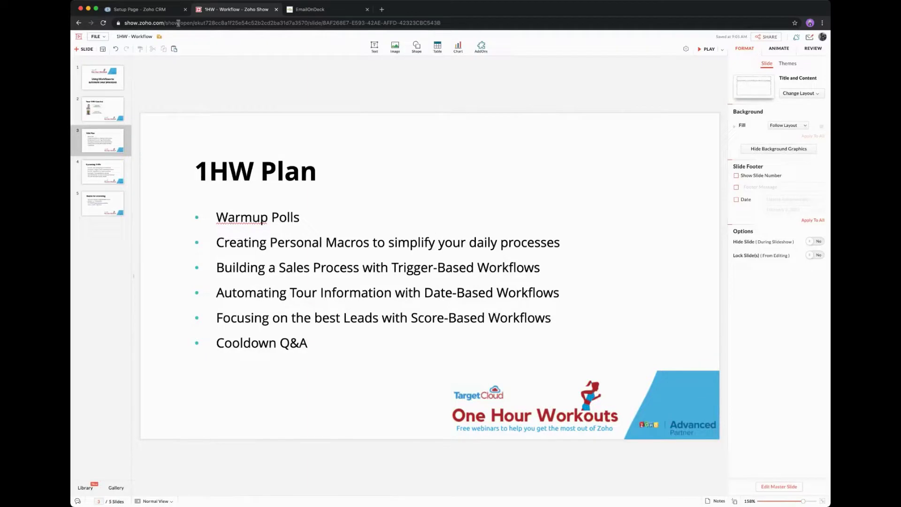
click(165, 10)
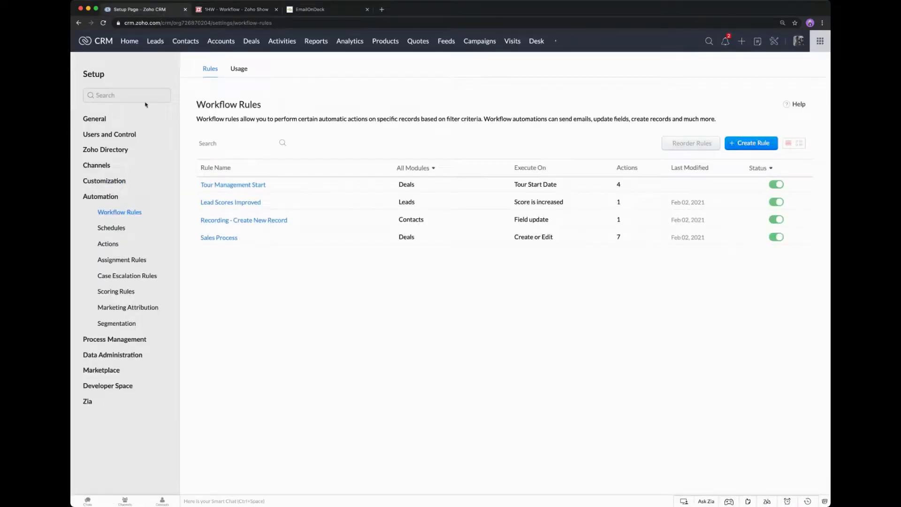
Search the setup for scoring rules and open the Scoring Rules page for Leads.
click(128, 95)
text(score)
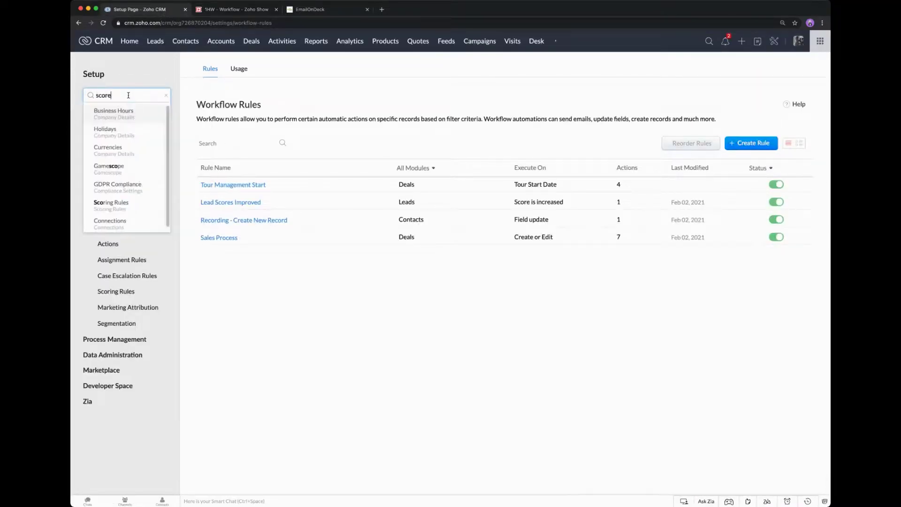
key(BackSpace)
text(i)
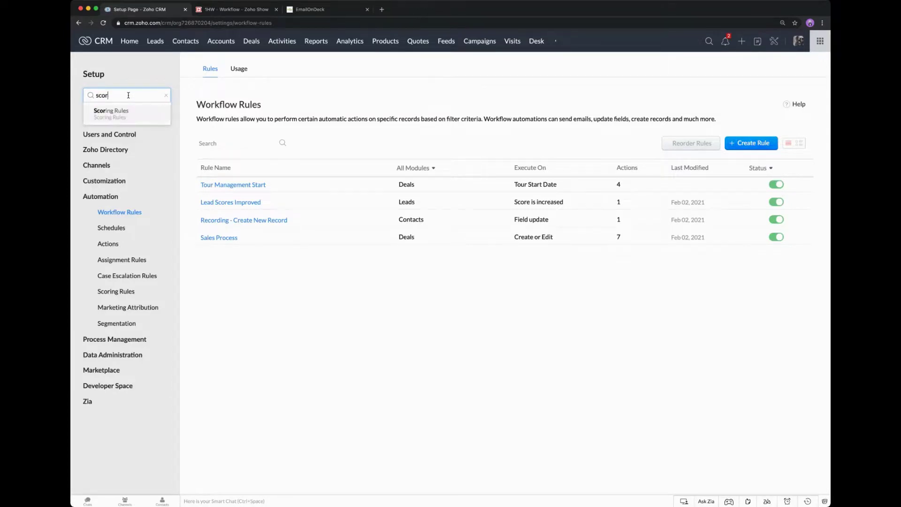
click(143, 116)
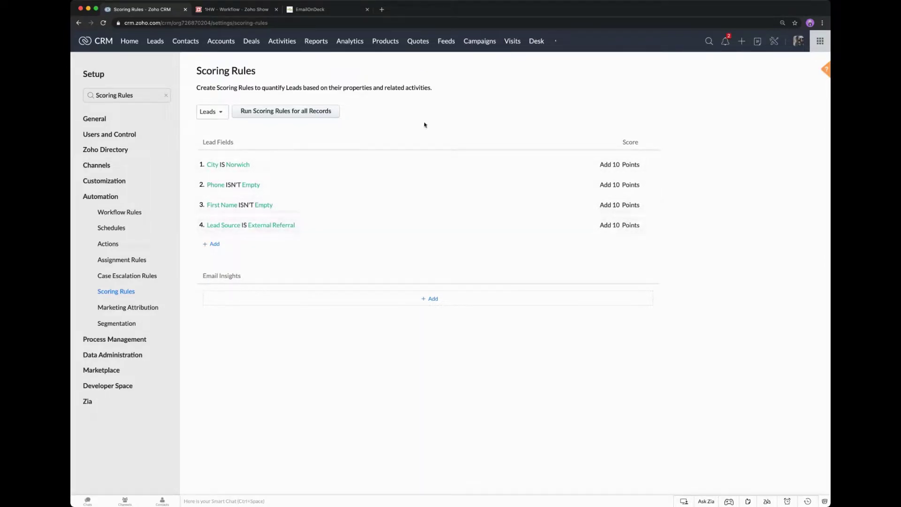
Start a new lead and fill in the lead's first name, last name and the company The Who.
click(159, 44)
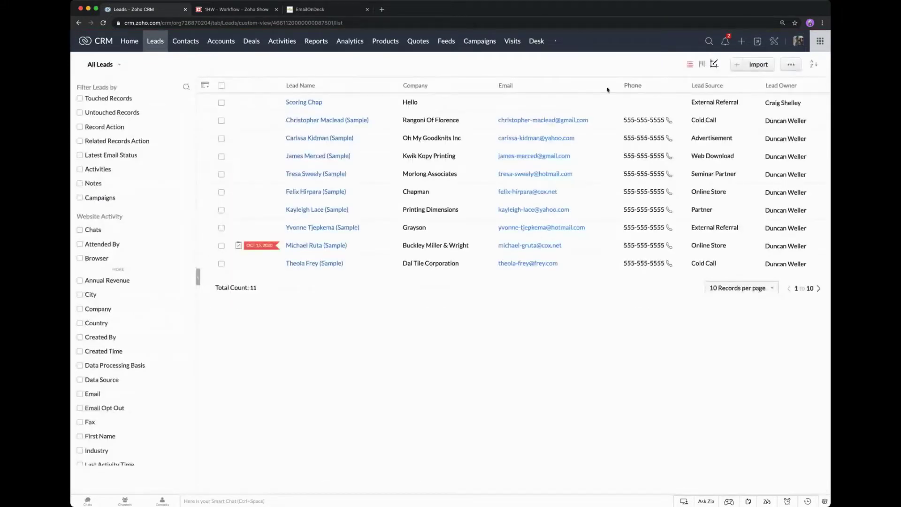
click(737, 64)
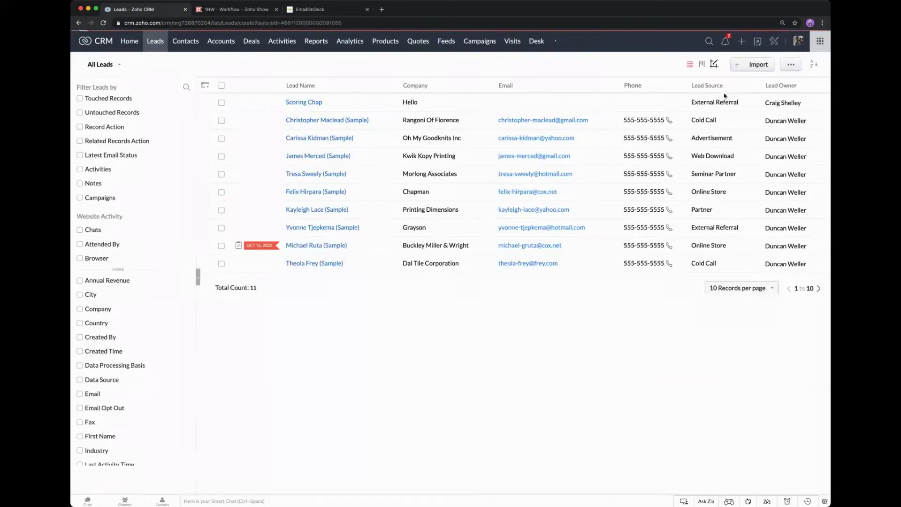
click(237, 204)
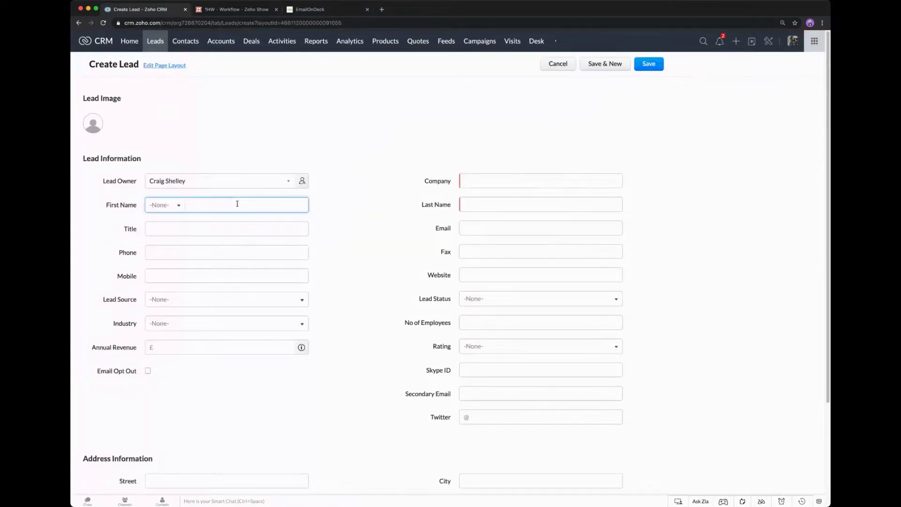
key(BackSpace)
text(Pete)
click(489, 201)
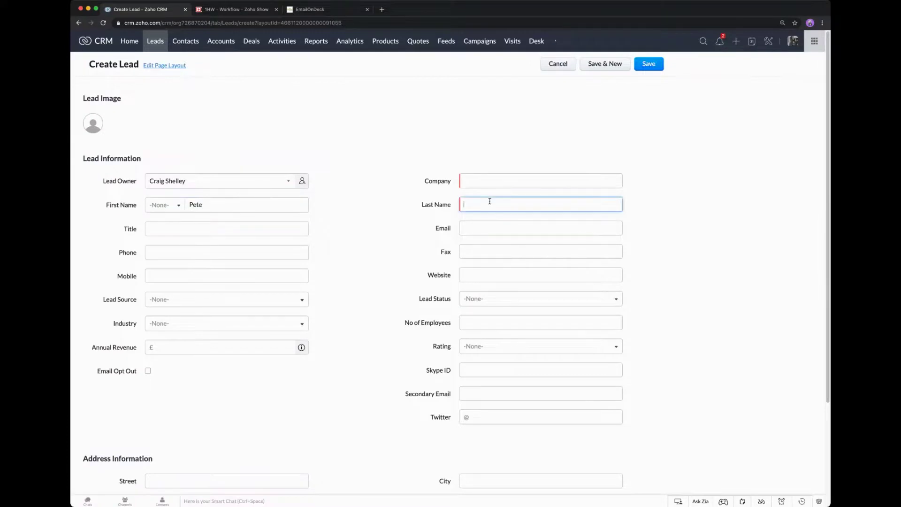
text(Daltery)
text(rey)
click(489, 181)
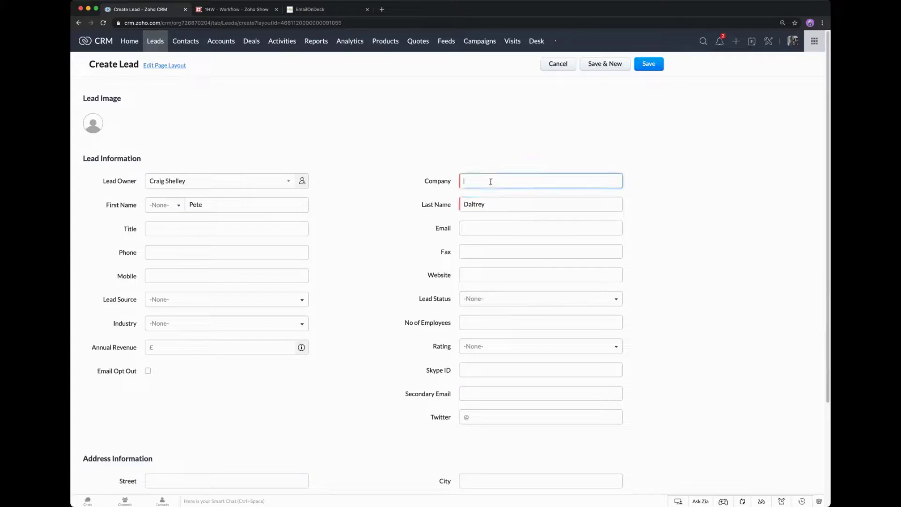
text(The Who)
click(463, 161)
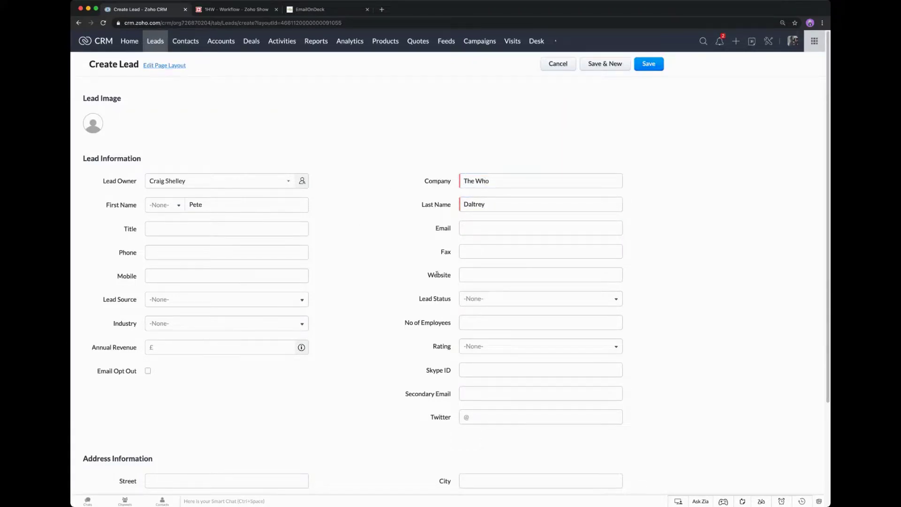
Set the lead's City to Norwich, save the lead, and look over its score and details.
scroll(235, 311, down, 3)
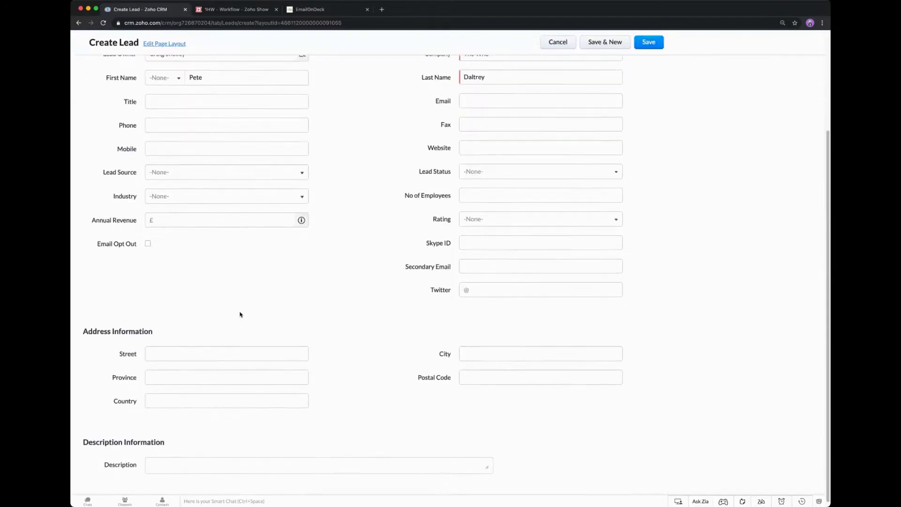
click(486, 351)
text(Norwich)
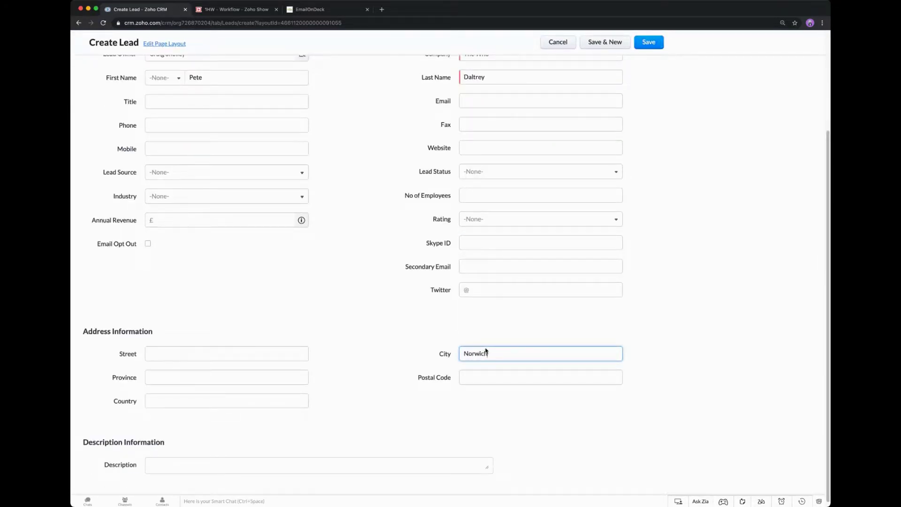
click(648, 42)
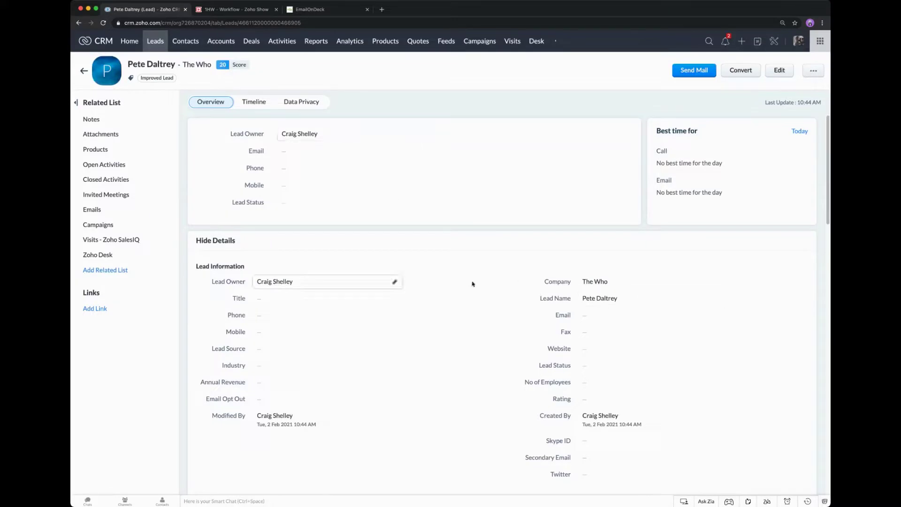
scroll(448, 282, down, 5)
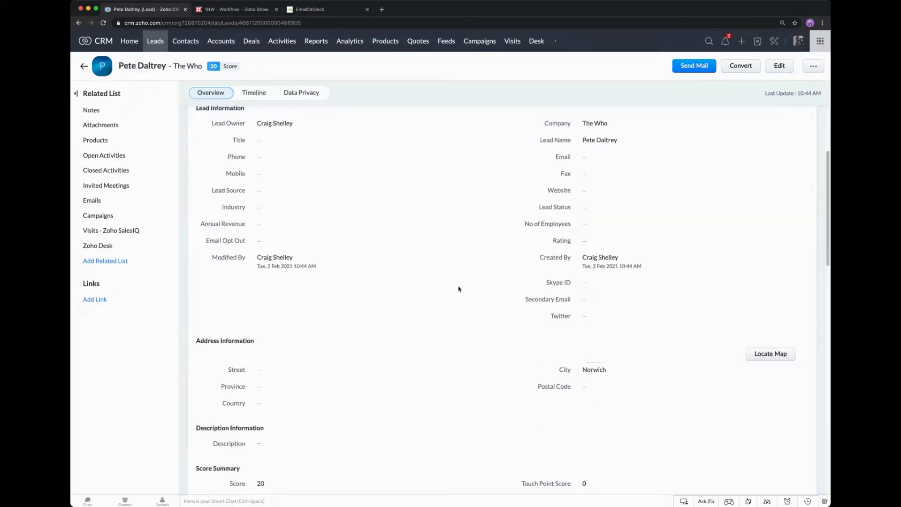
scroll(459, 288, up, 3)
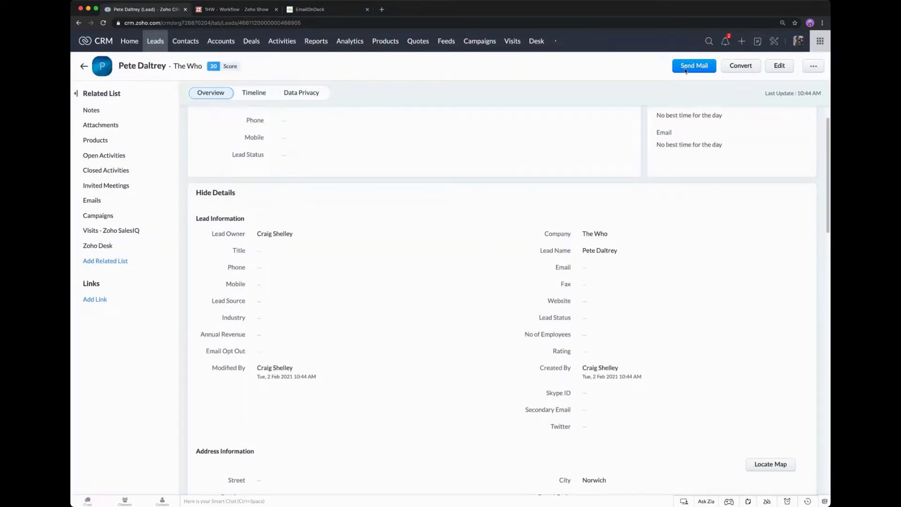
Return to Setup and reopen the lead scoring rules to compare them with the new lead's score.
click(773, 42)
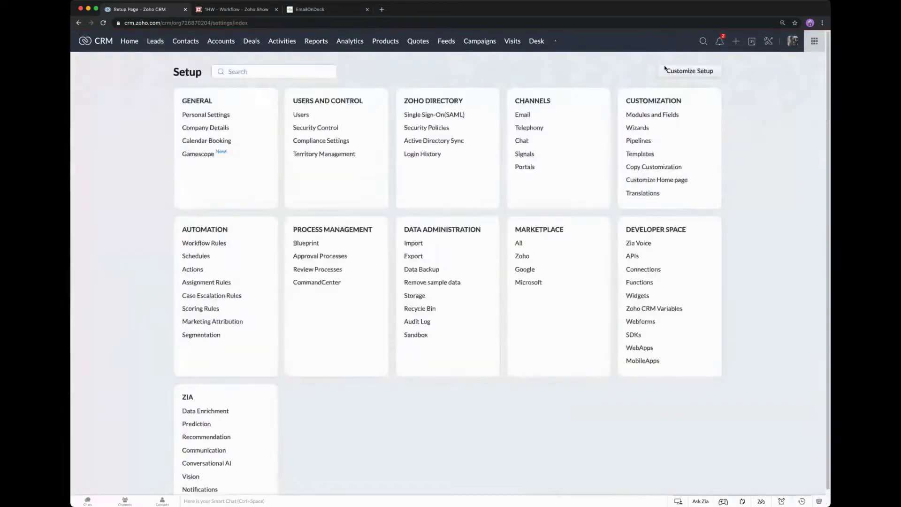
click(262, 75)
text(sc)
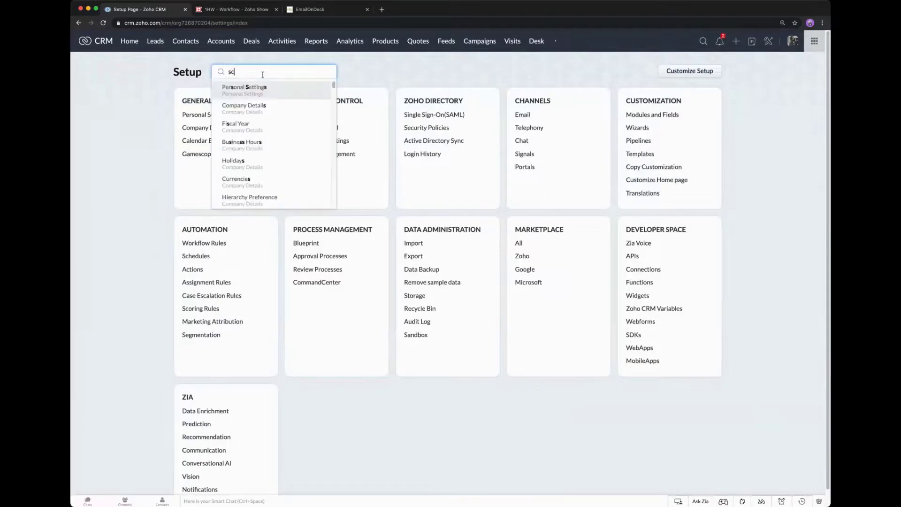
text(or)
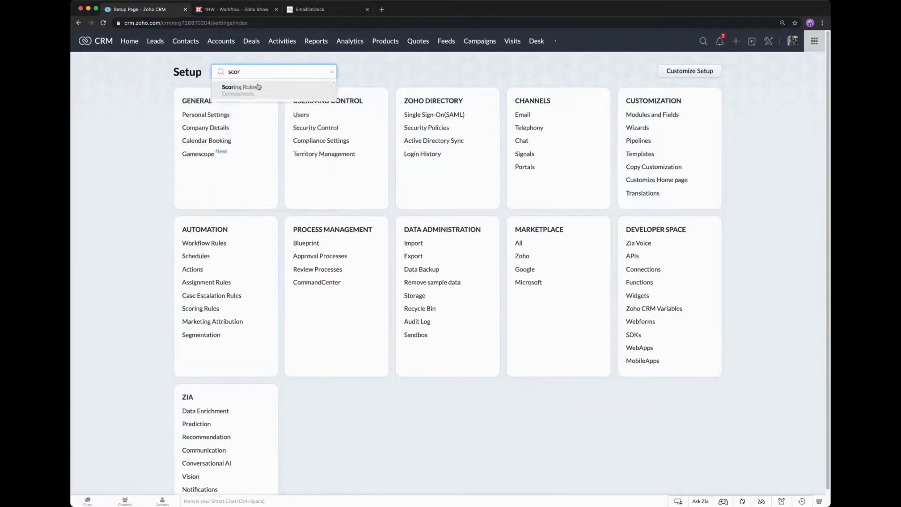
click(250, 90)
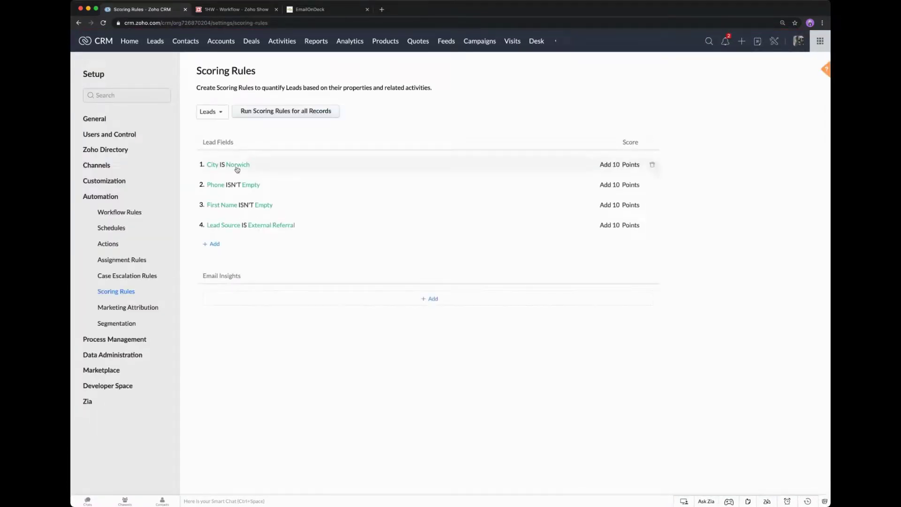
Open the new The Who lead, set its Lead Source to External Referral, save it and reload the record.
click(159, 41)
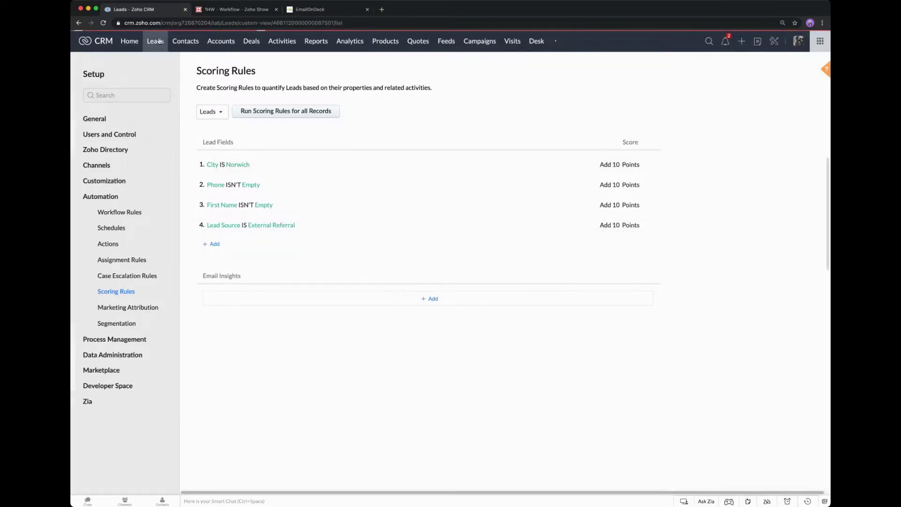
click(305, 102)
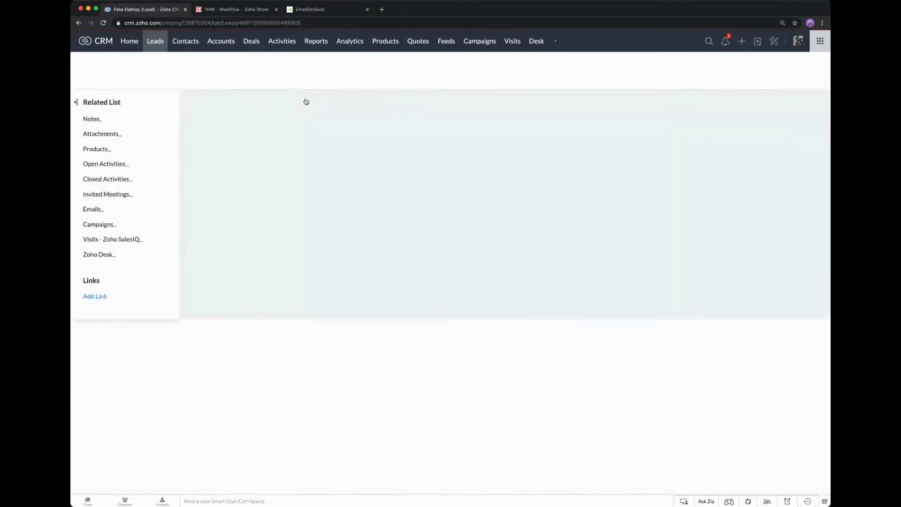
click(269, 353)
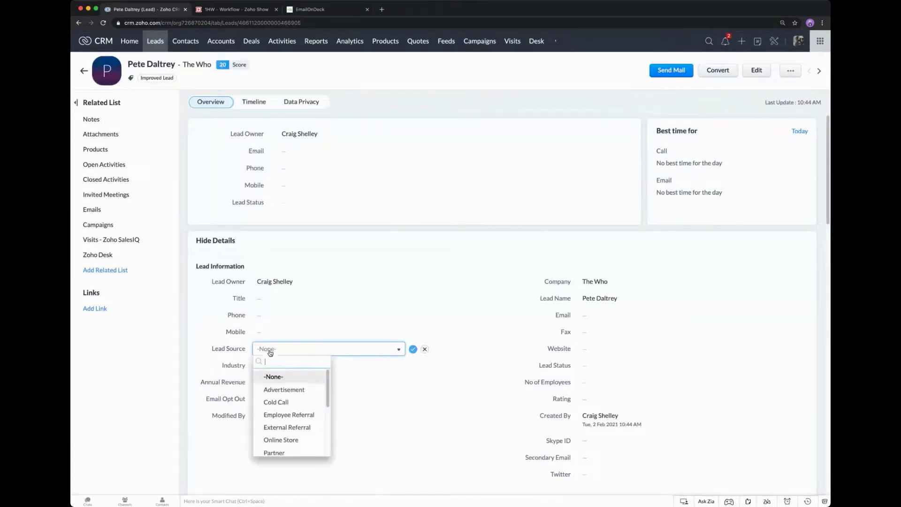
click(292, 424)
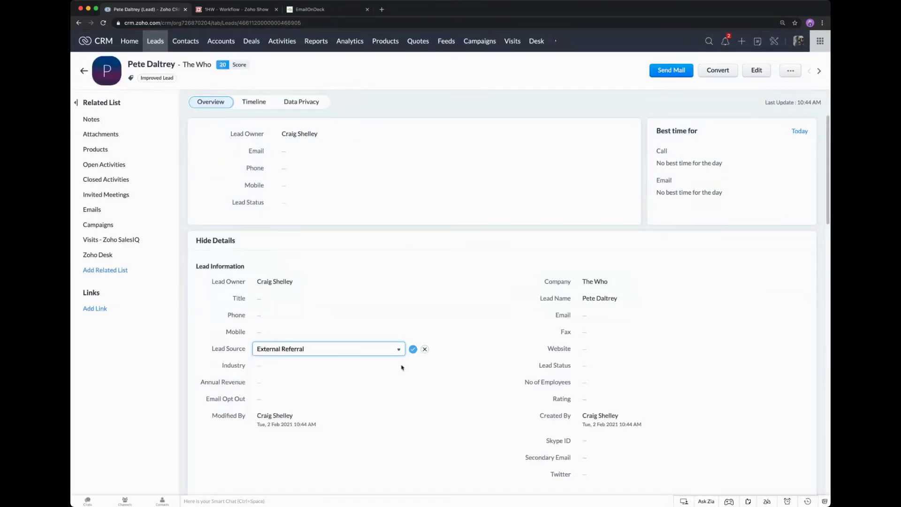
click(413, 349)
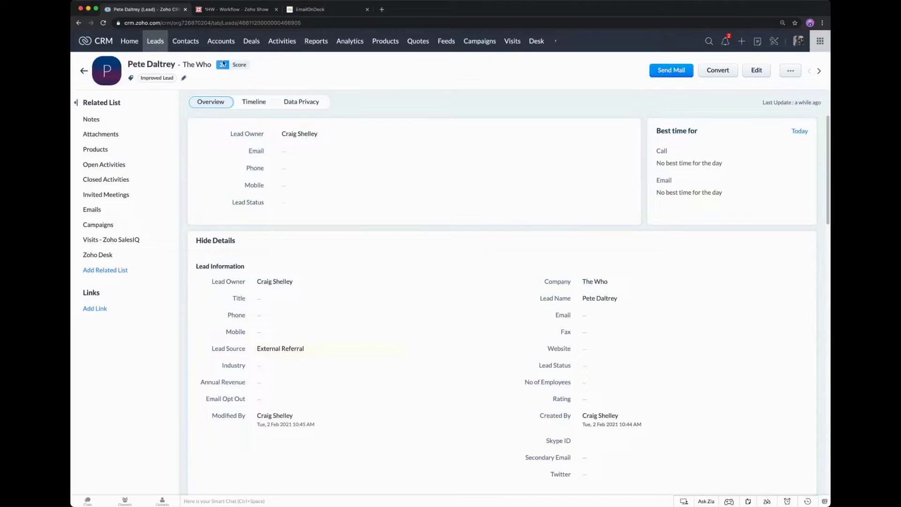
click(103, 22)
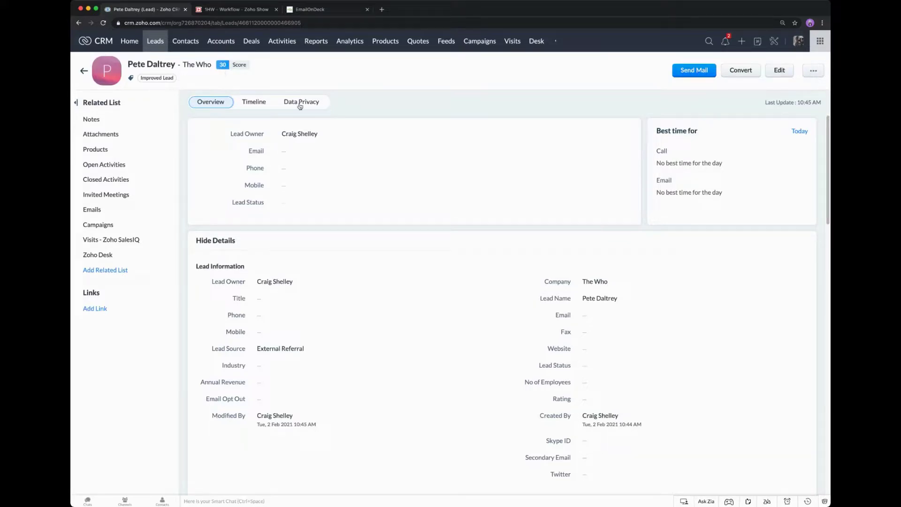
Create a new workflow rule for the Leads module named Lead Score Increased.
click(774, 43)
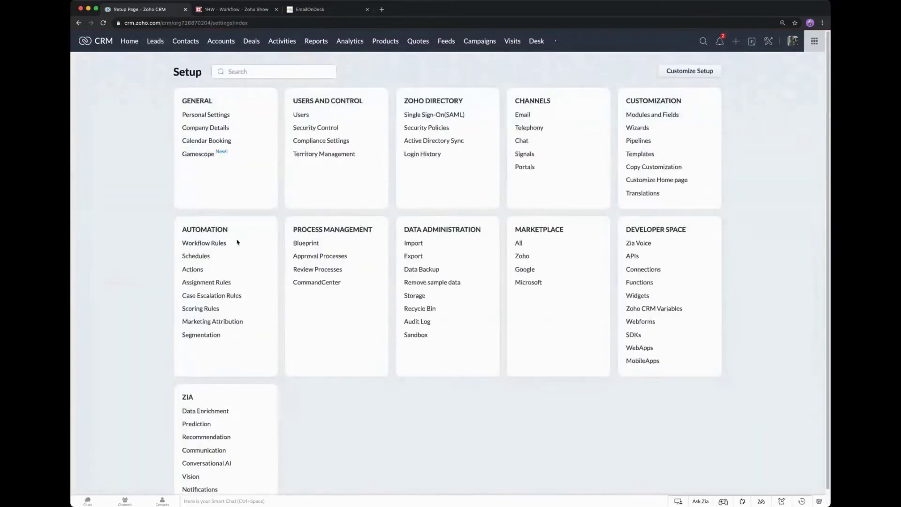
click(225, 244)
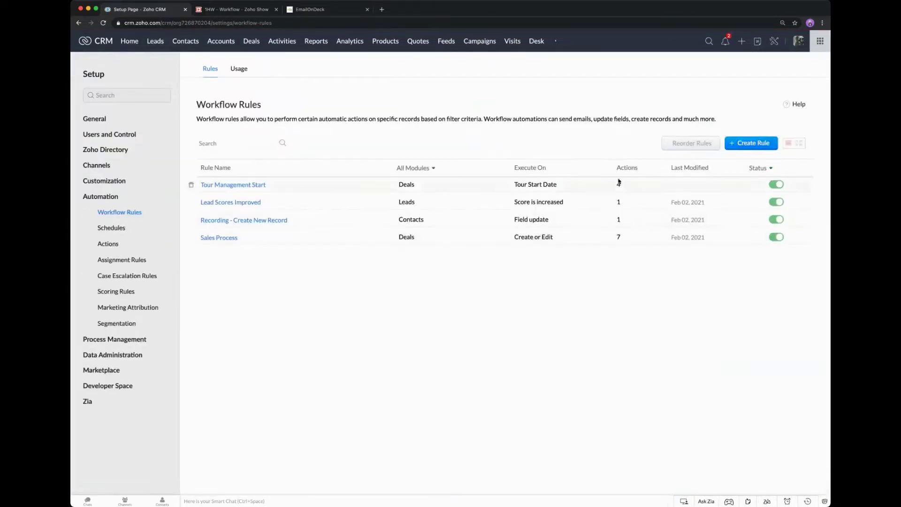
click(732, 146)
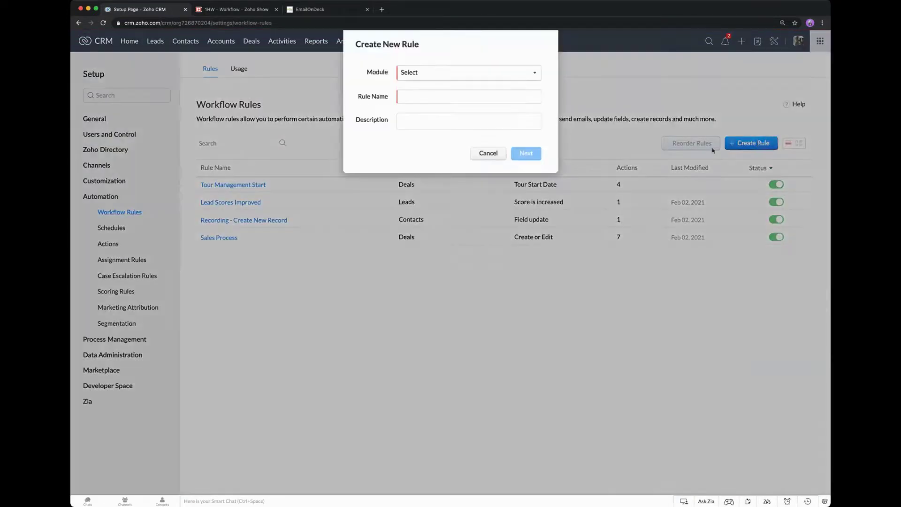
click(486, 74)
click(425, 112)
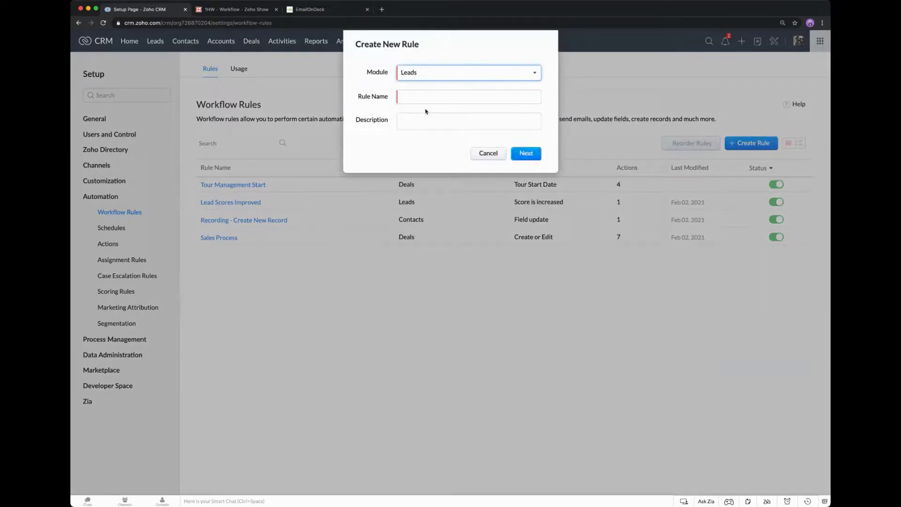
click(422, 96)
text(Leads)
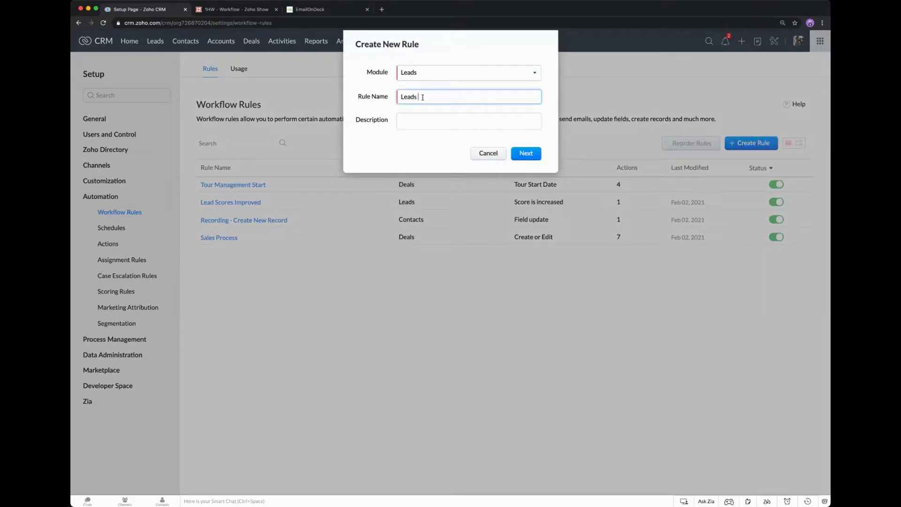
key(BackSpace)
text(d Score Increased)
click(537, 152)
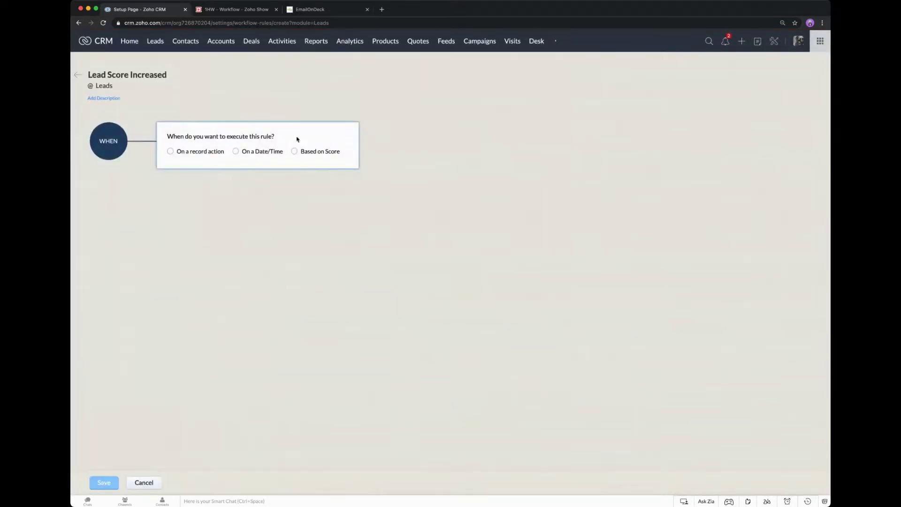
Set the rule to execute based on score when it is increased, and apply it to all leads.
click(294, 151)
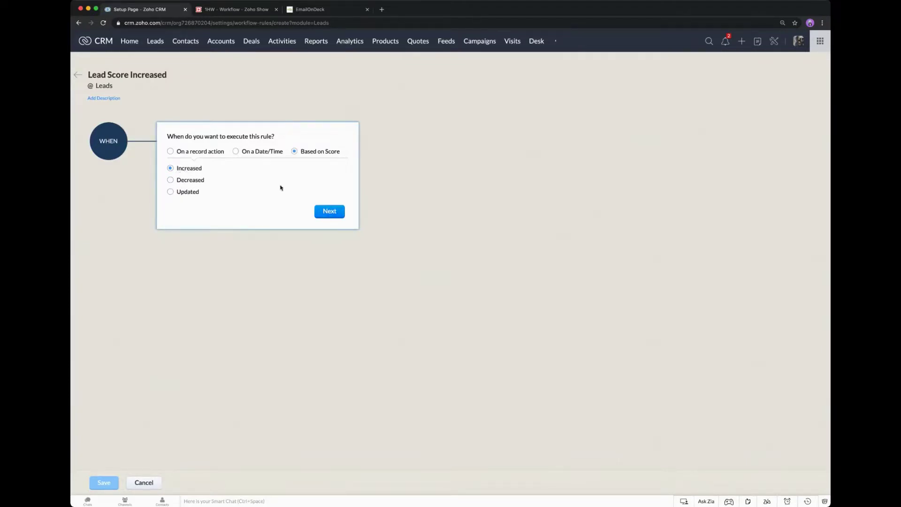
click(330, 211)
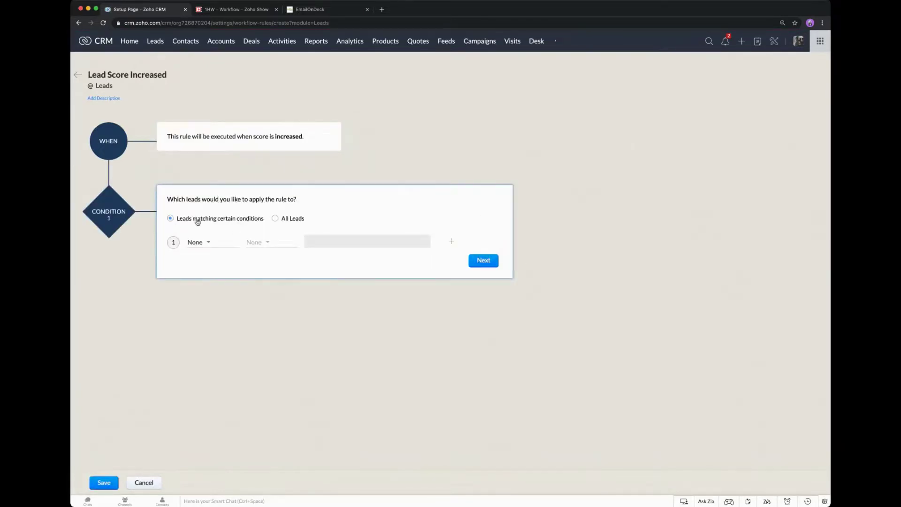
click(275, 219)
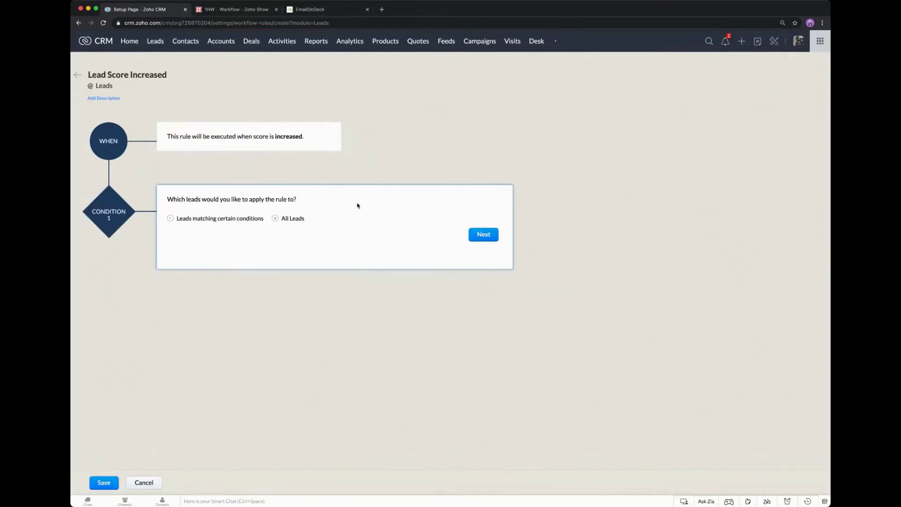
click(482, 233)
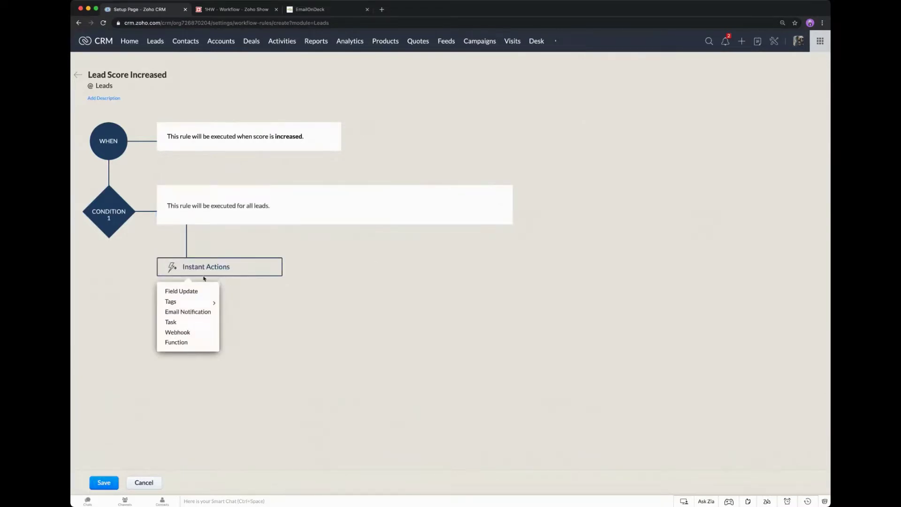
Add a new task as an instant action with the subject "Lead Score Increased Contact" followed by the Lead Name merge field.
click(217, 323)
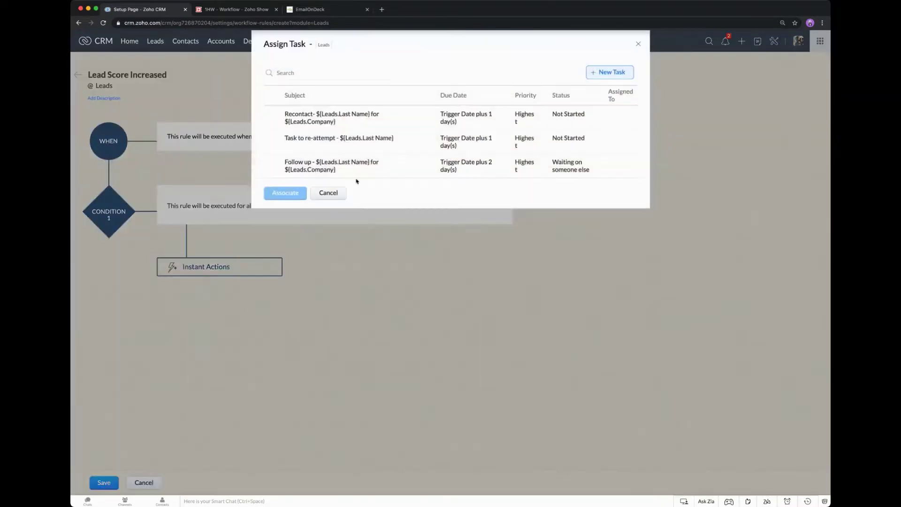
click(627, 73)
click(446, 78)
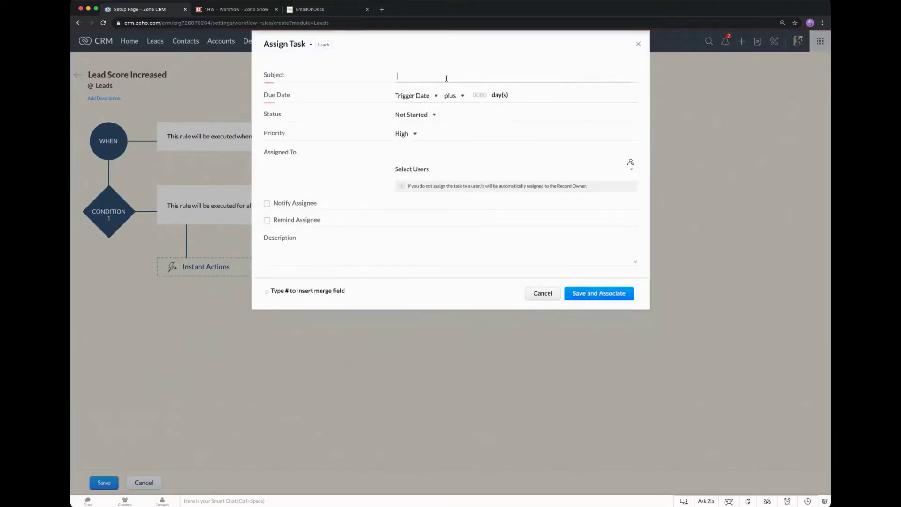
text(Lead Sco)
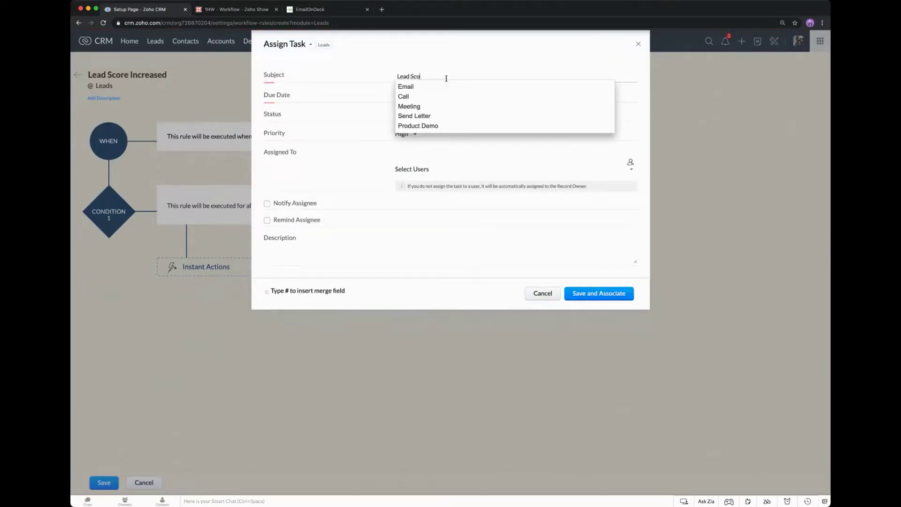
text(re Increa)
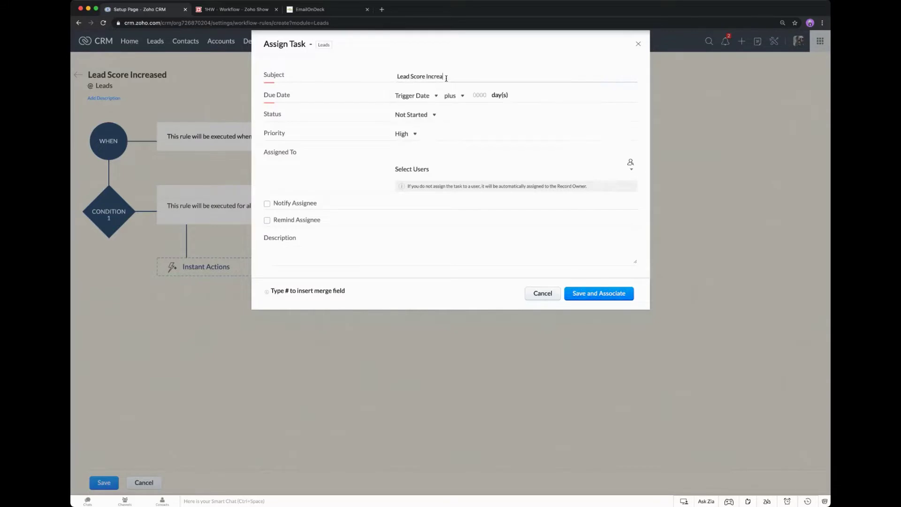
text(sed Contact #)
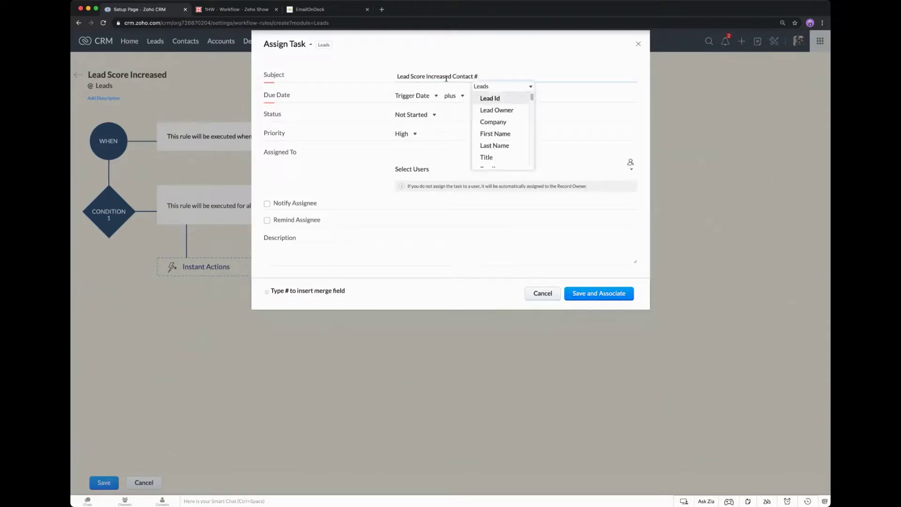
text(name)
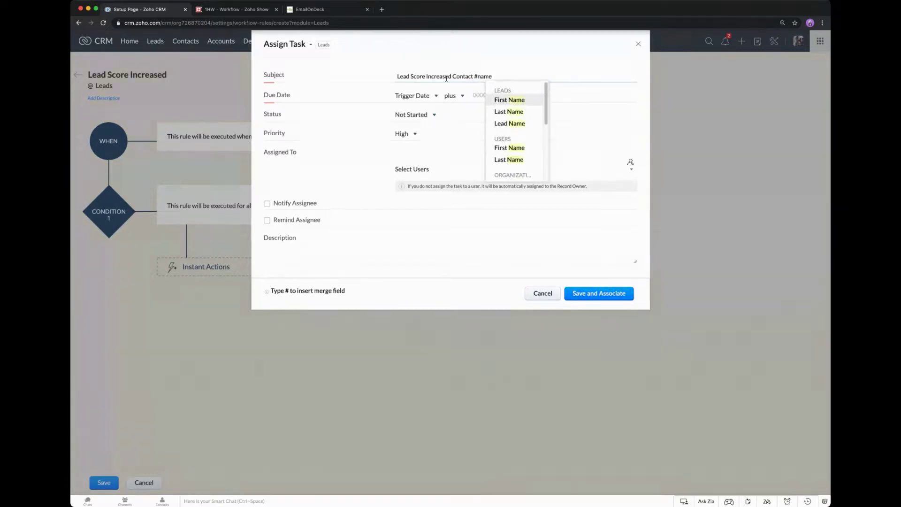
key(Down)
key(Down)
key(Return)
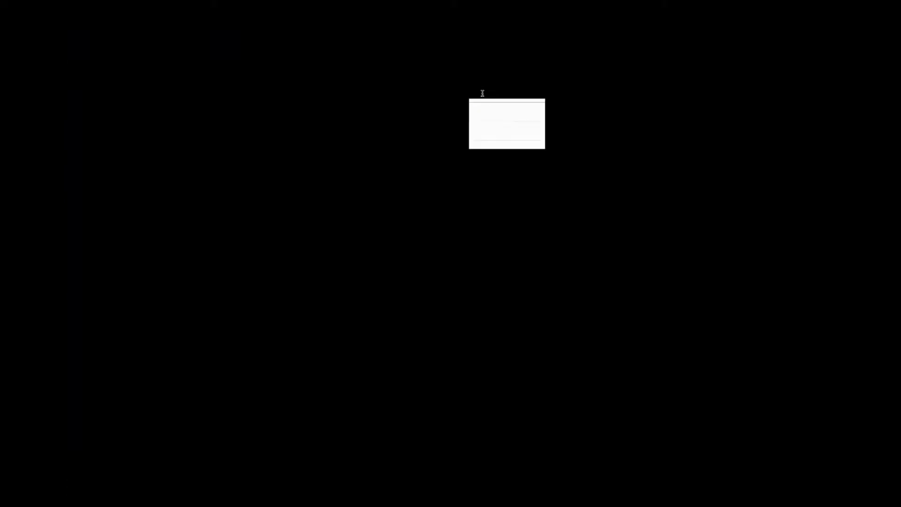
Set the task due at trigger date plus 1 day with only Notify Assignee enabled, associate it and save the workflow rule.
click(482, 93)
text(1)
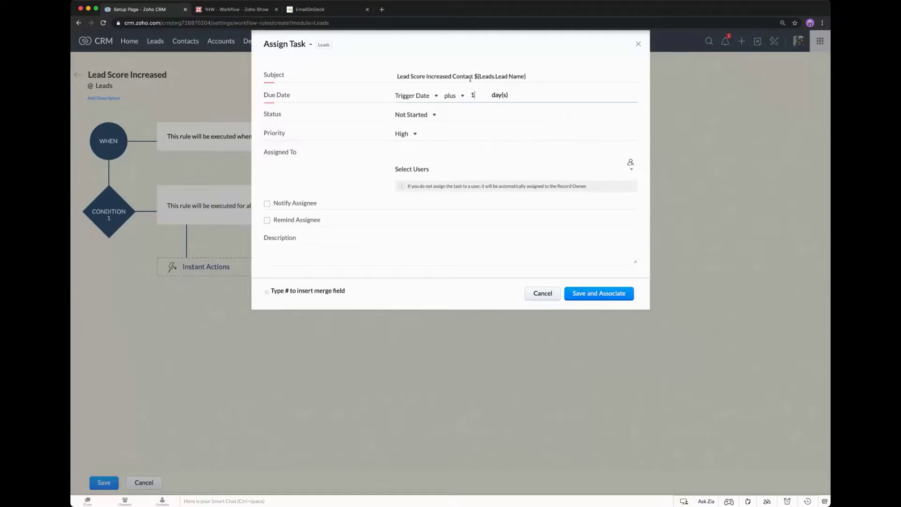
click(453, 53)
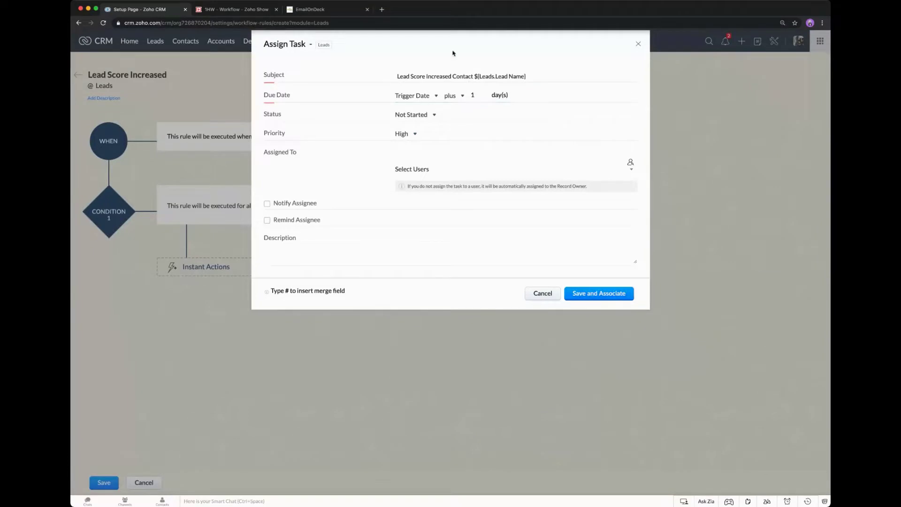
click(267, 203)
click(267, 220)
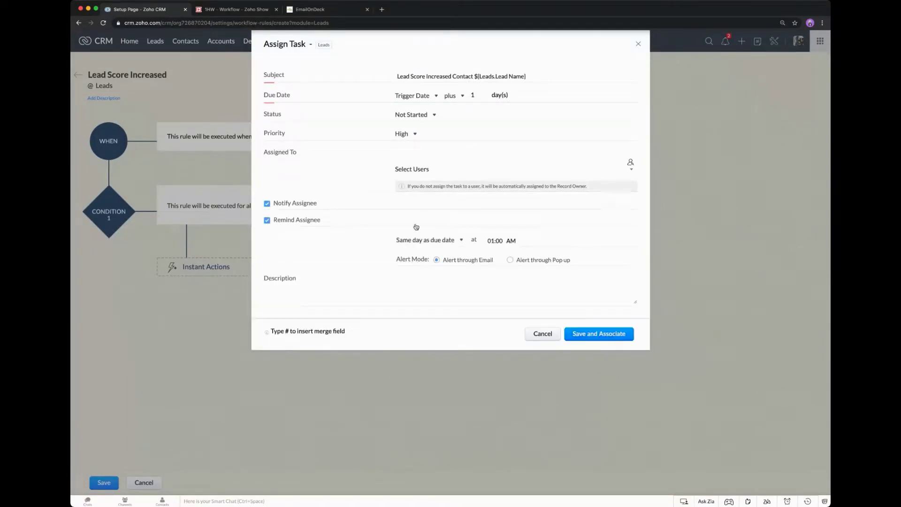
click(267, 220)
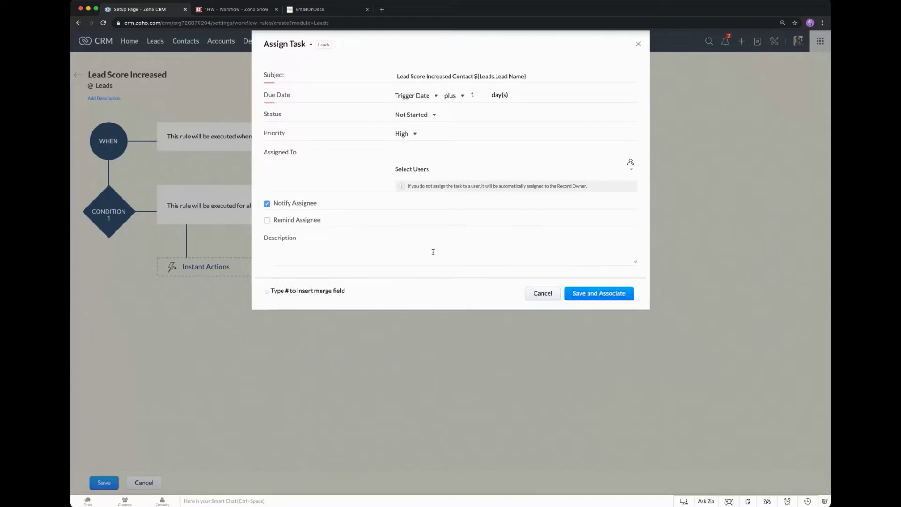
click(594, 293)
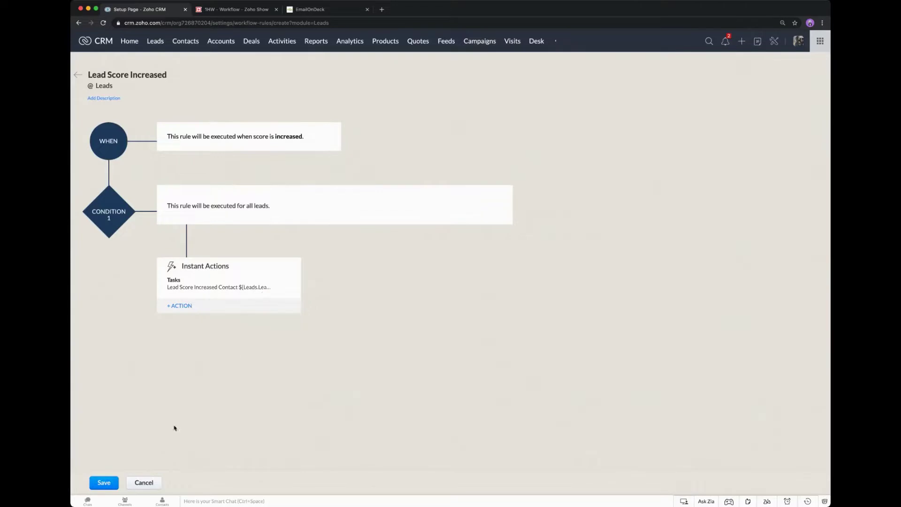
click(104, 483)
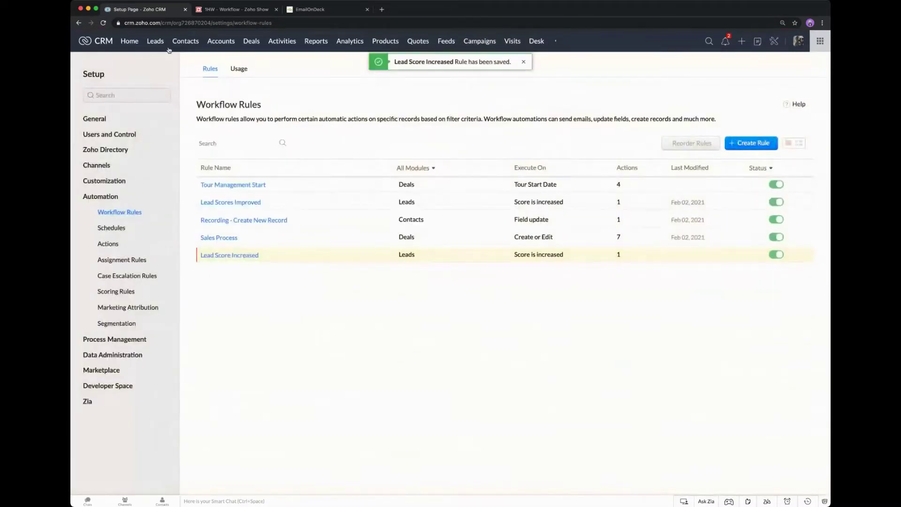
Create and save a lead with first name New, last name Lead and company Queen.
click(158, 41)
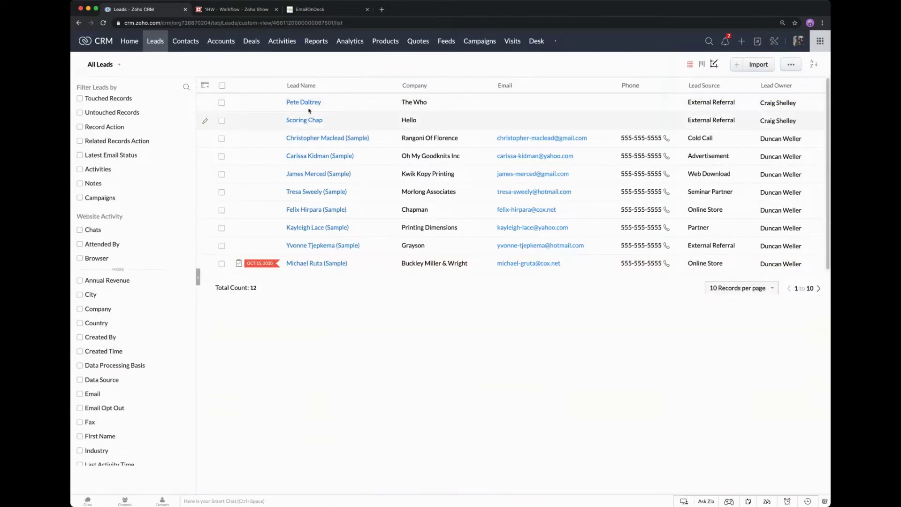
click(734, 65)
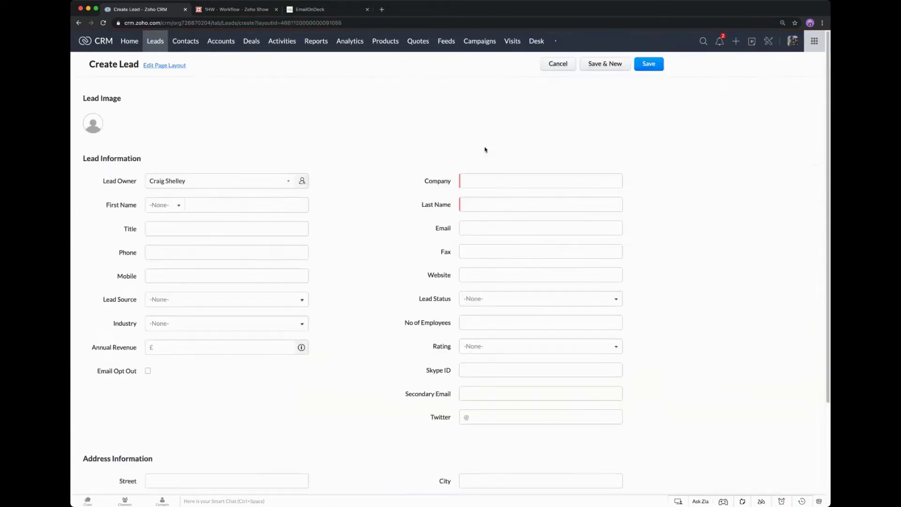
click(242, 209)
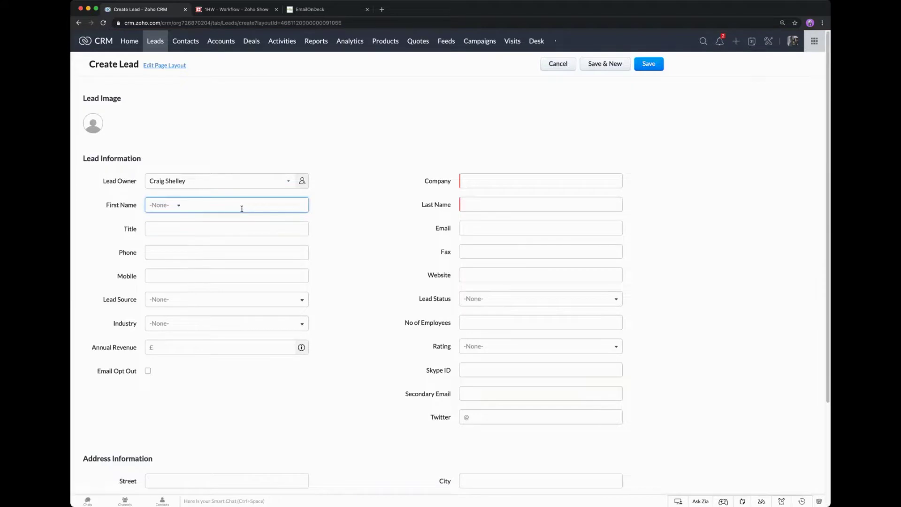
text(New)
click(514, 203)
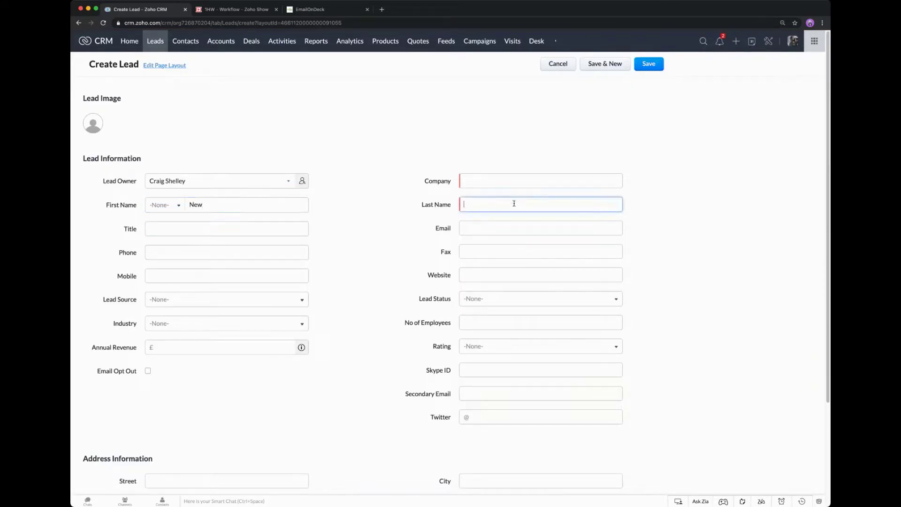
text(Lead)
click(515, 182)
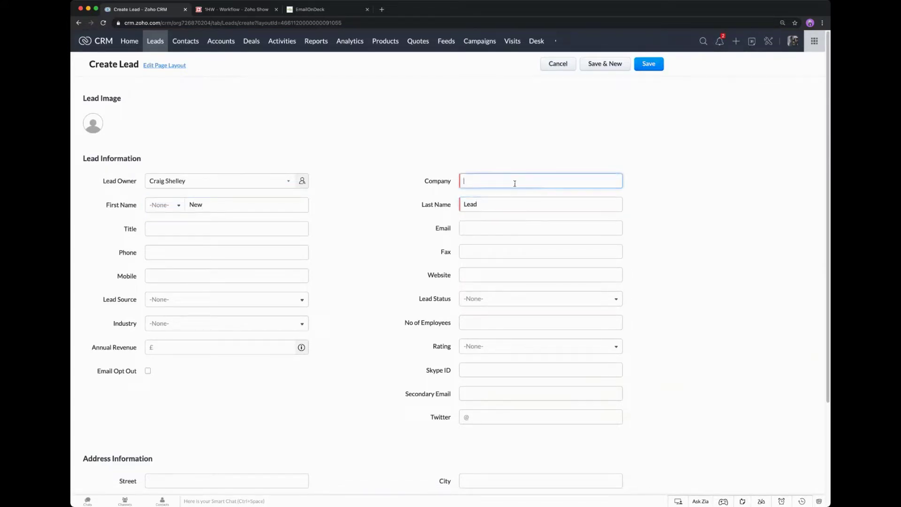
text(Queen)
click(646, 65)
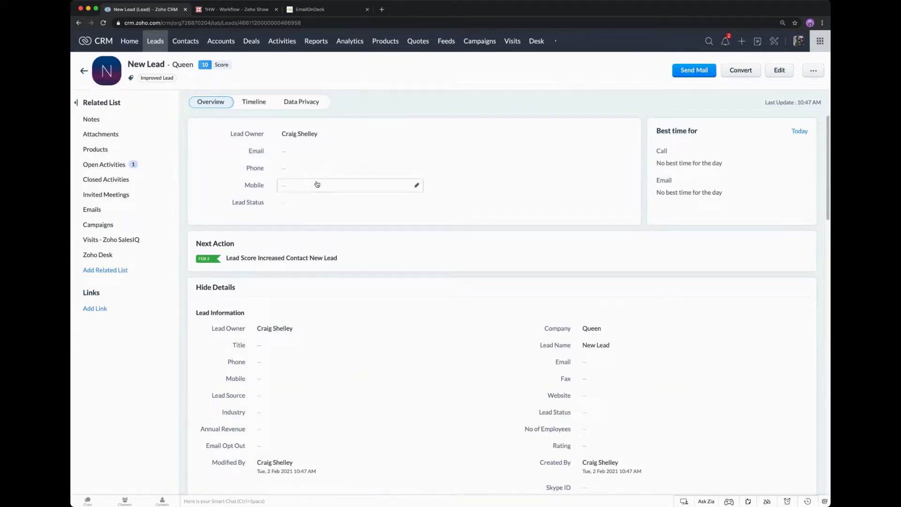
Set the Queen lead's City to norwich, save the field and reload the record.
scroll(583, 374, down, 6)
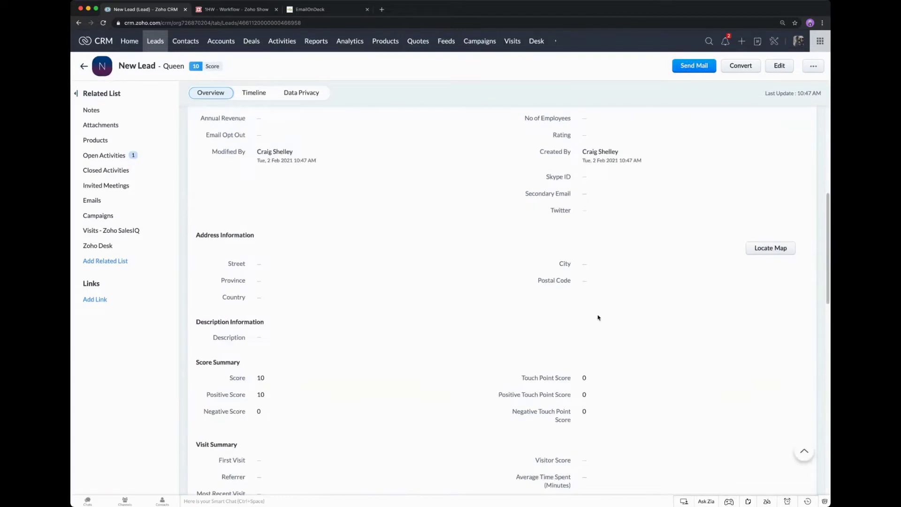
scroll(595, 200, up, 1)
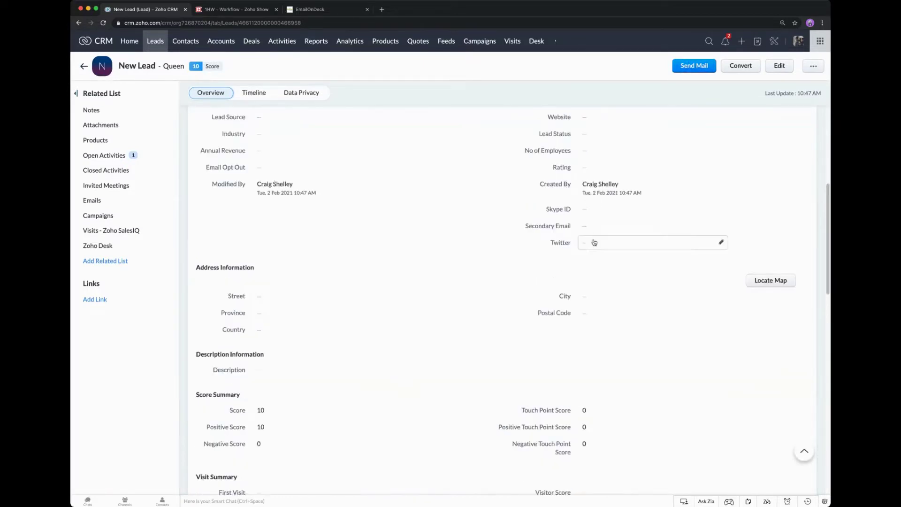
click(605, 296)
text(norwic)
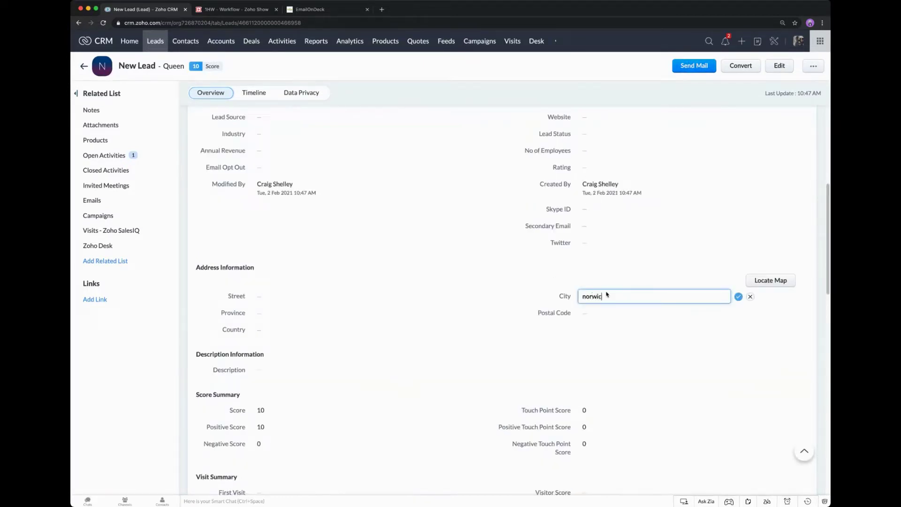
text(h)
click(738, 296)
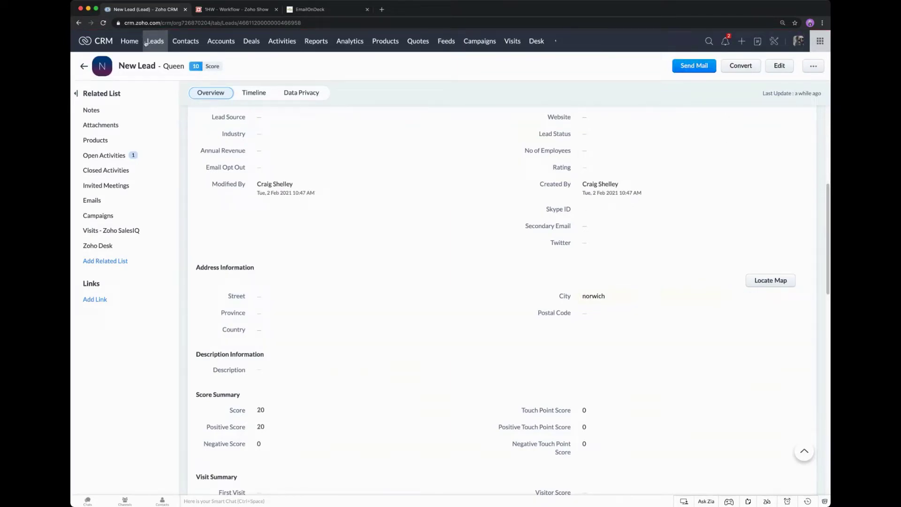
click(103, 23)
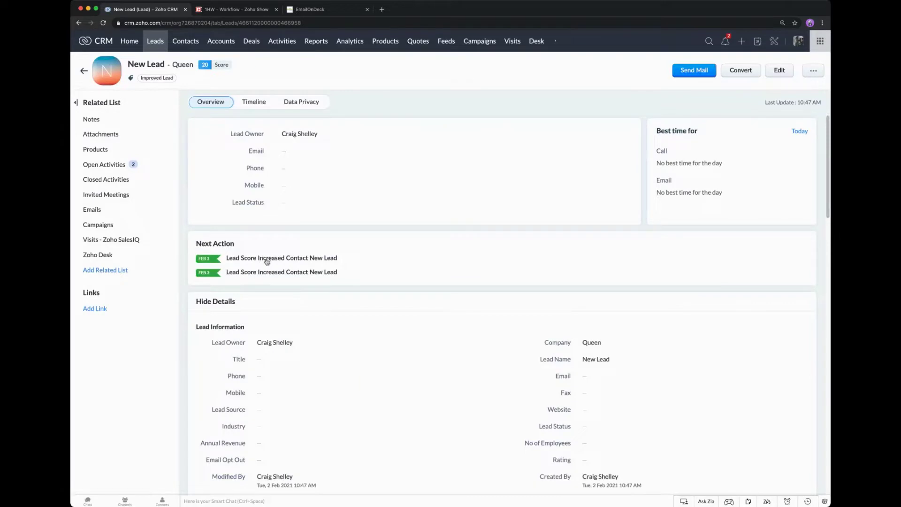
Open the sample lead from the company Chapman, set its City to Norwich, save the field and reload the record.
click(154, 45)
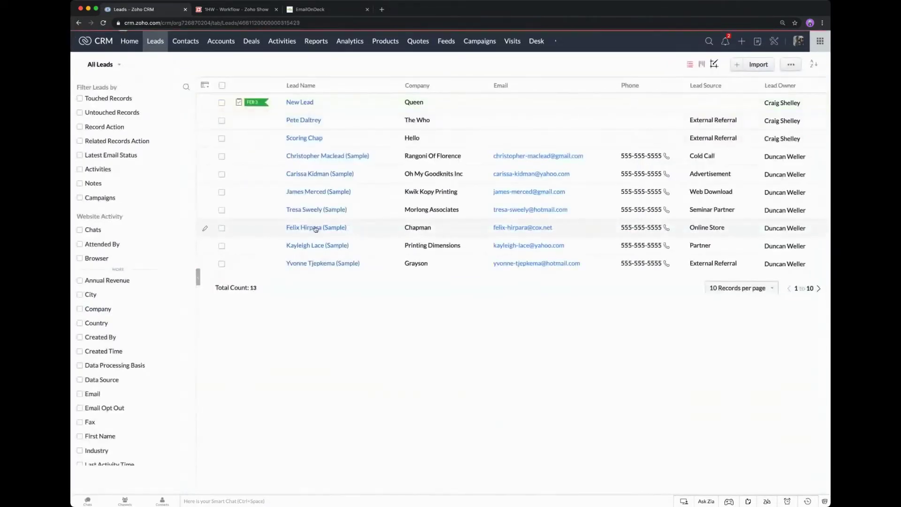
click(315, 228)
scroll(471, 289, down, 4)
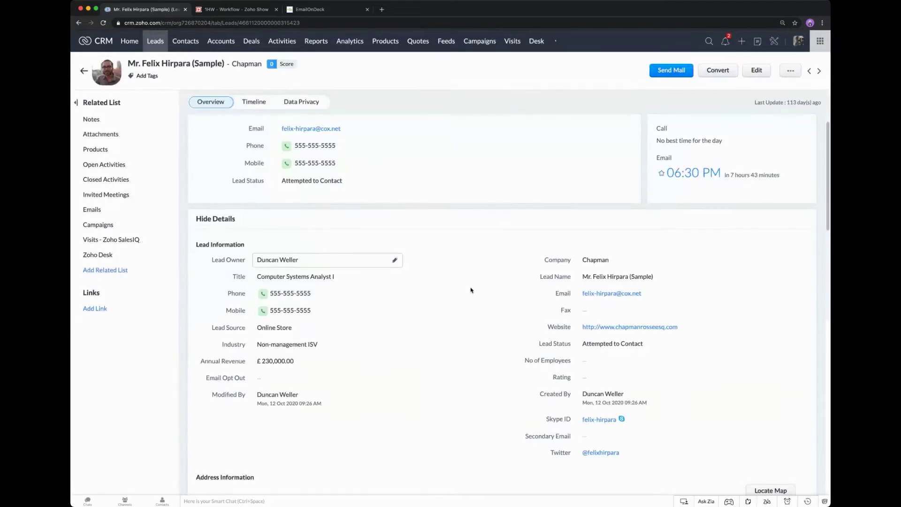
scroll(470, 290, down, 2)
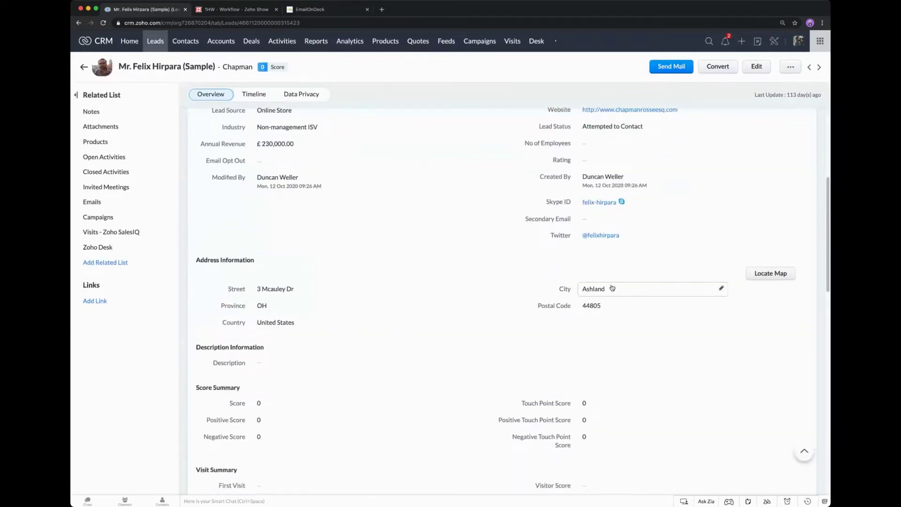
click(613, 288)
drag(614, 287, 572, 291)
text(N)
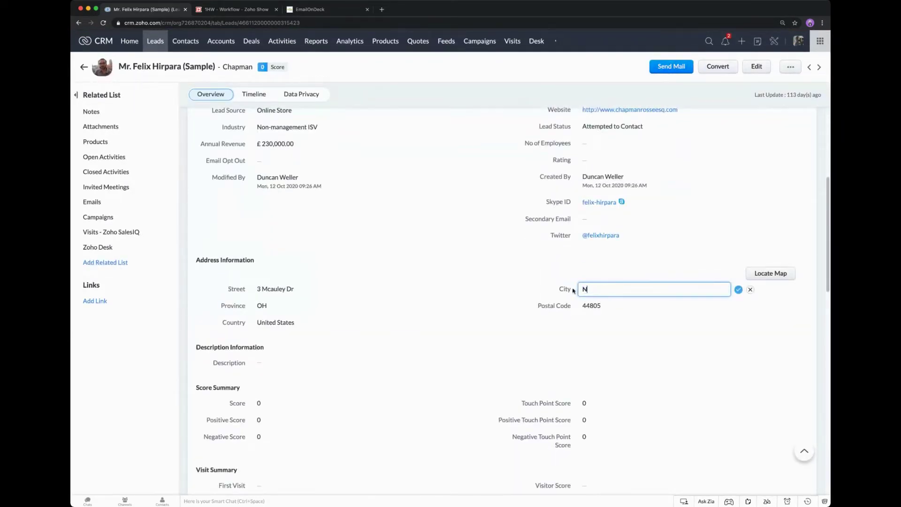
text(orwich)
click(738, 289)
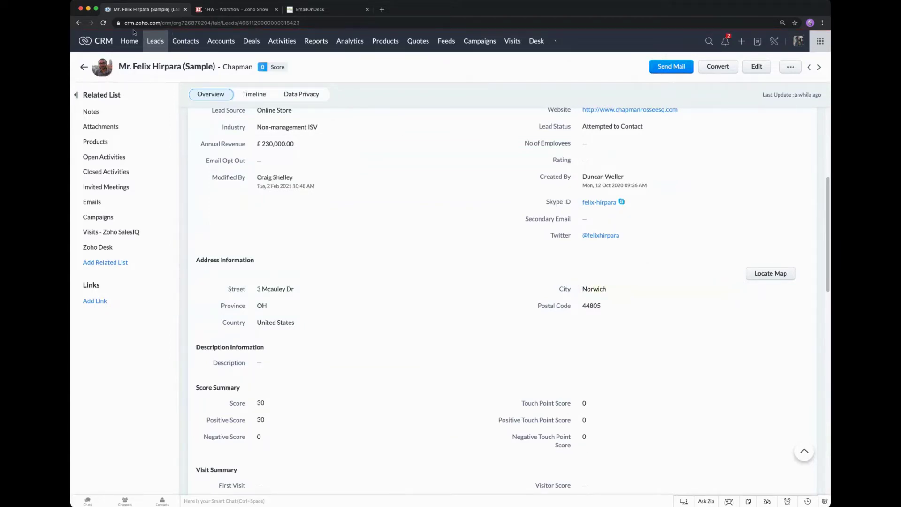
click(103, 23)
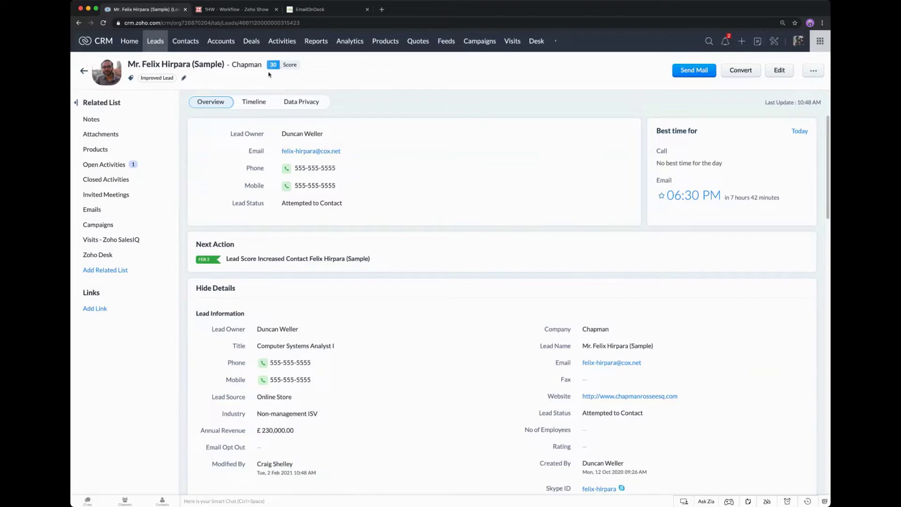
Review the Chapman lead's timeline history, and check the 1HW Plan slide in Zoho Show before returning to Zoho CRM.
click(257, 103)
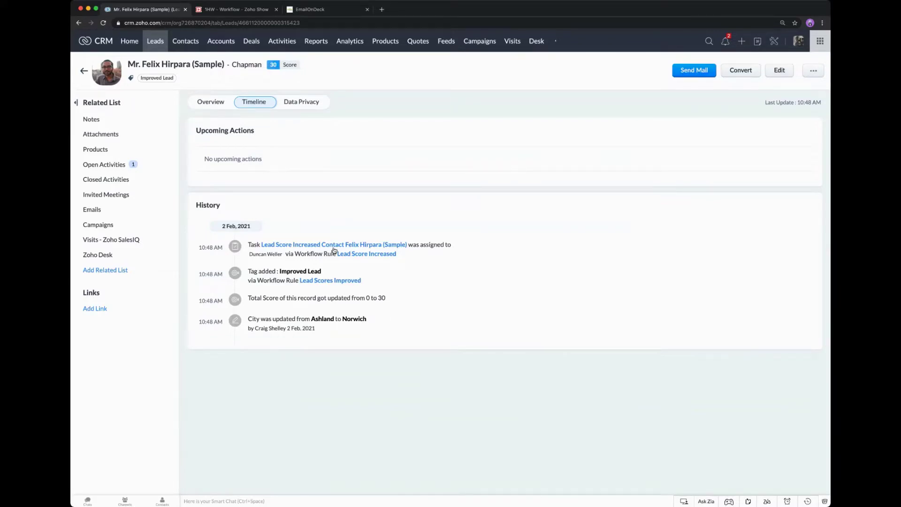
click(254, 10)
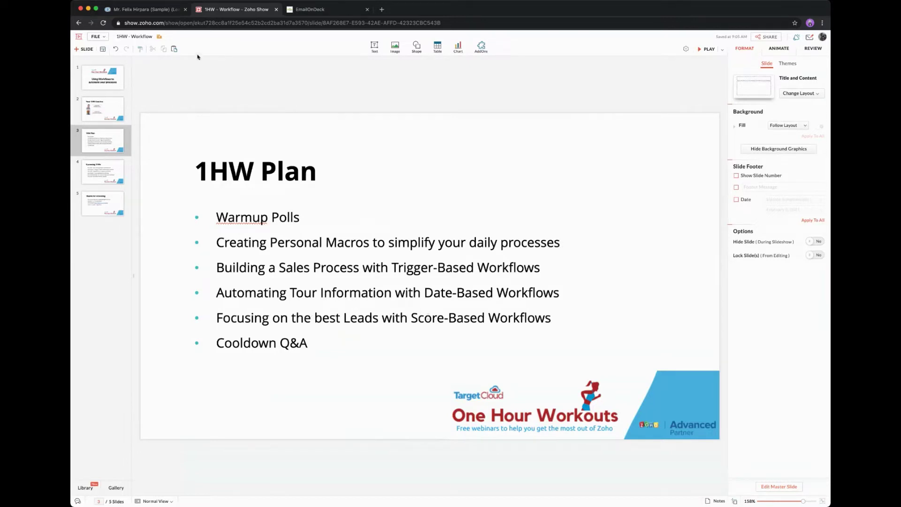
click(153, 9)
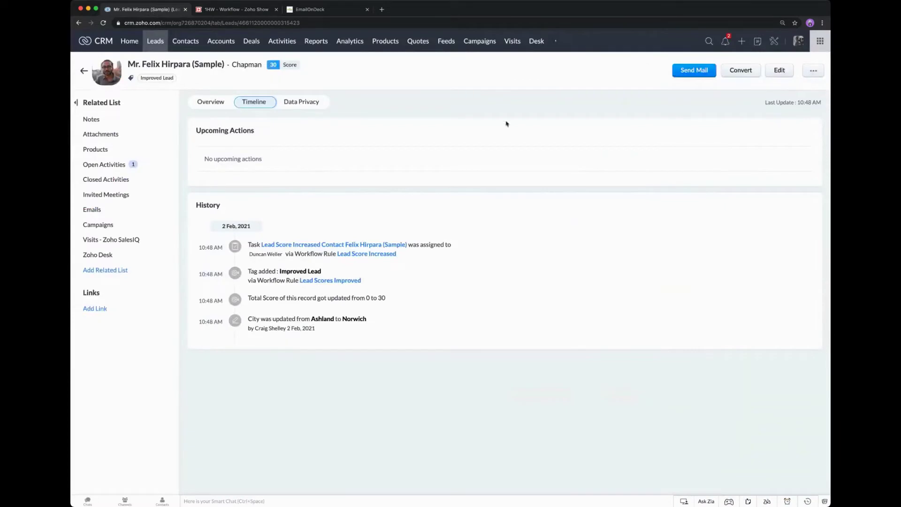
Open the workflow rules list in Setup.
click(774, 42)
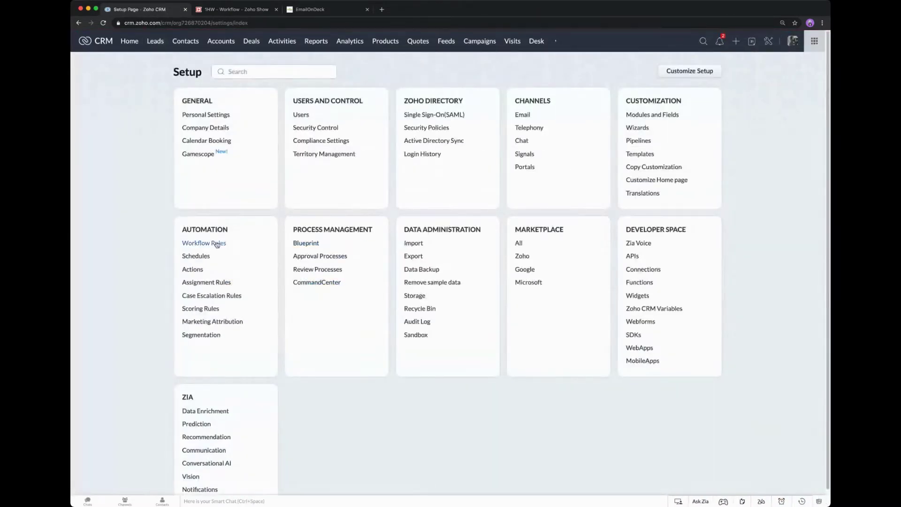
click(216, 244)
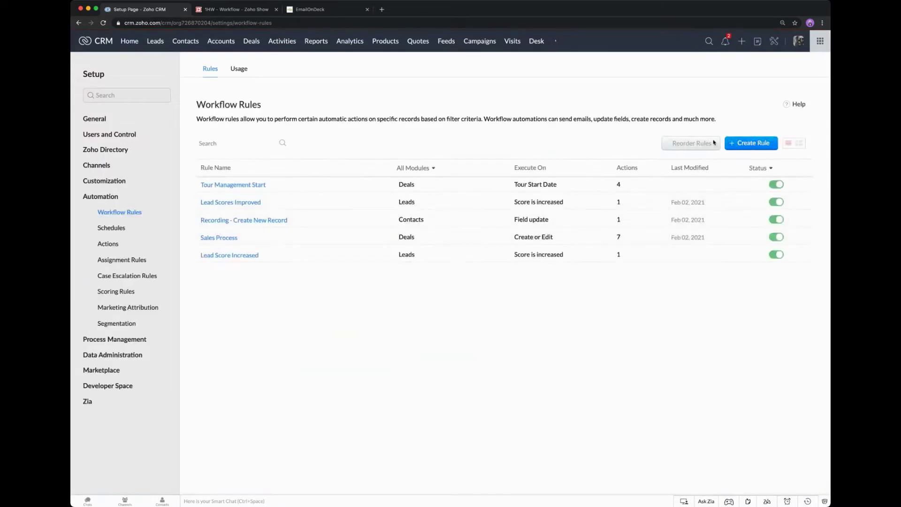
Start a workflow rule named dfsfd for the Leads module, view its execution trigger options, and discard the rule without saving.
click(749, 144)
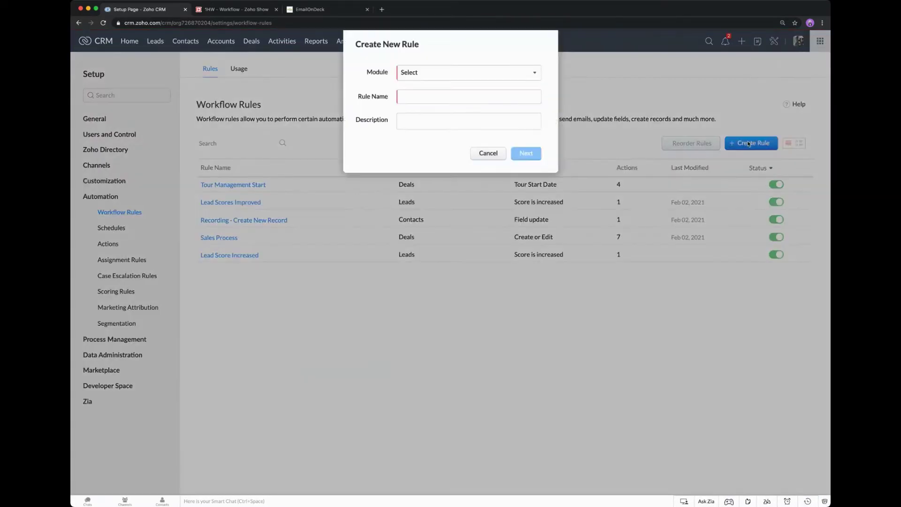
click(437, 73)
click(416, 111)
click(420, 94)
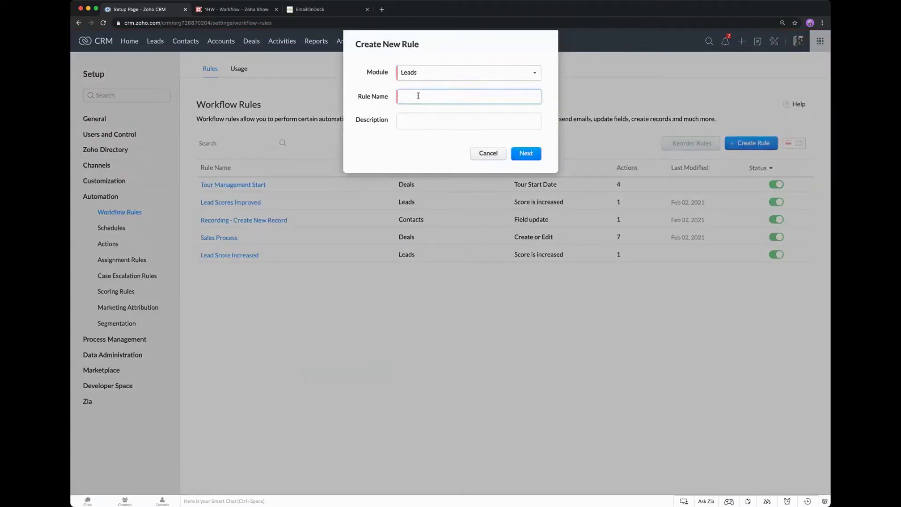
text(dfsfd)
click(539, 158)
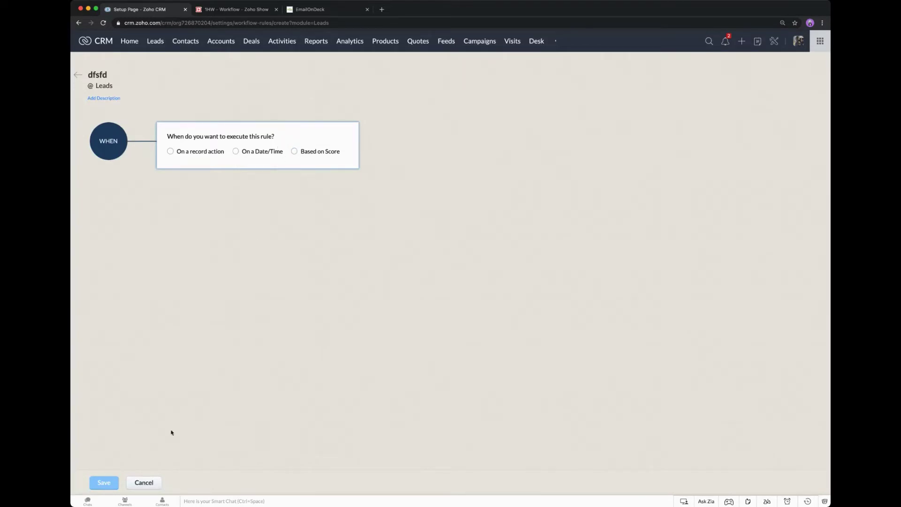
click(155, 484)
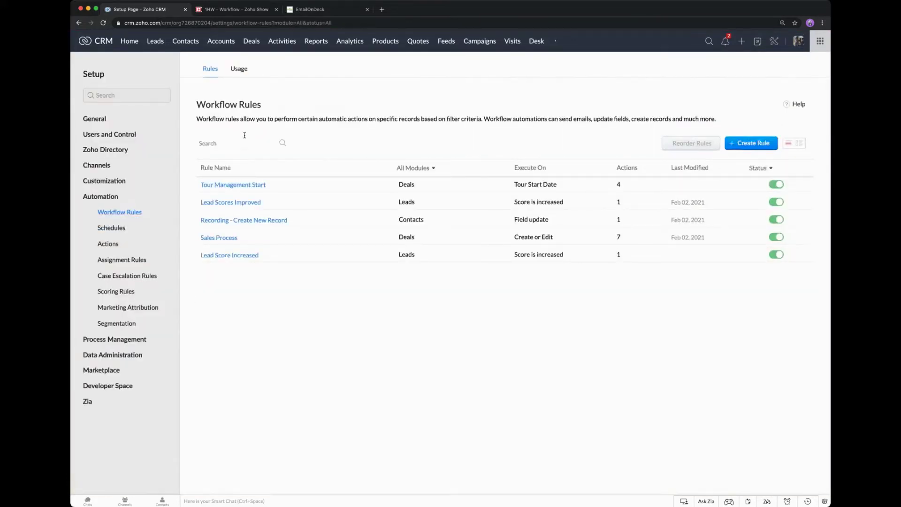
Switch to the 1HW - Workflow presentation in Zoho Show and display the Upcoming 1HWs slide.
click(247, 11)
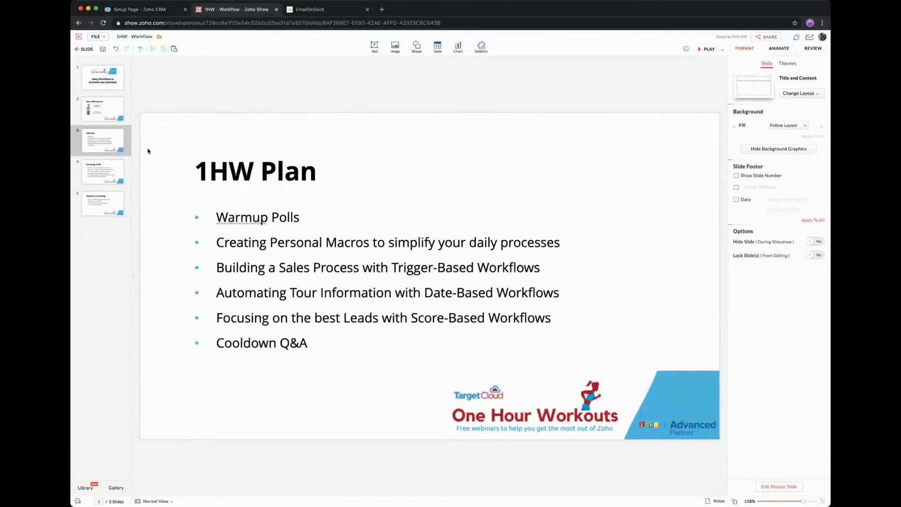
click(113, 173)
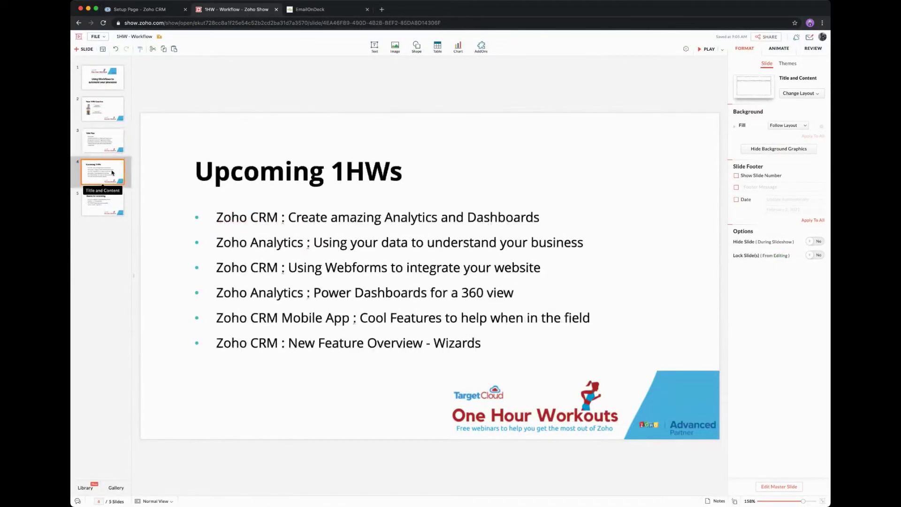